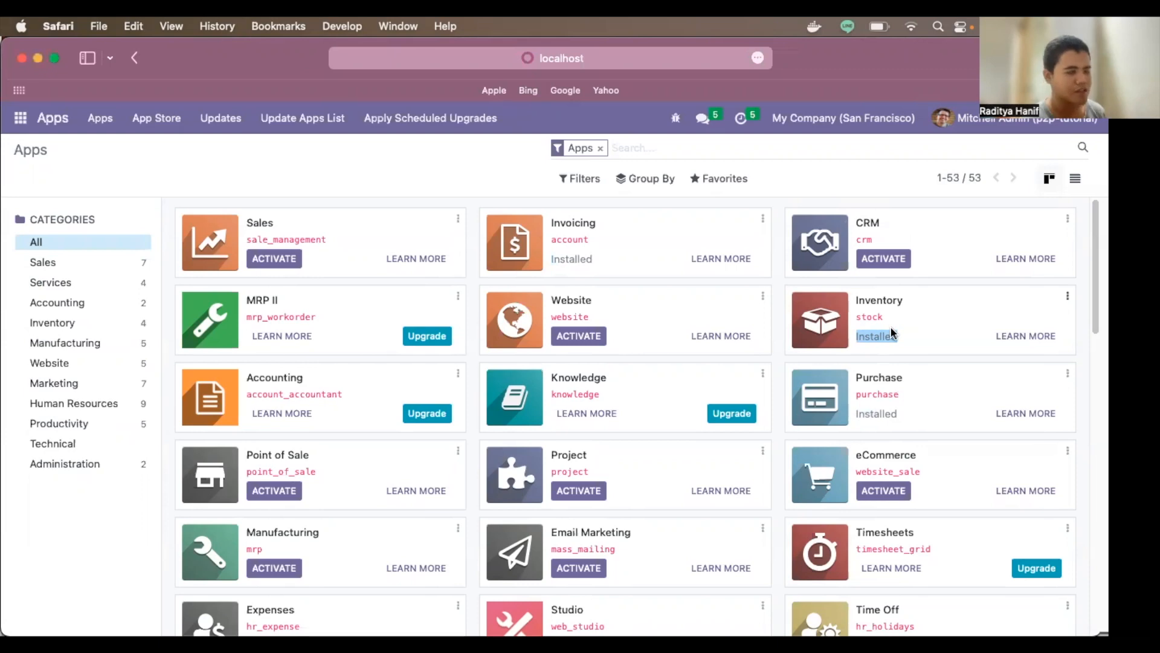
Step: Open the Settings app and go to Users & Companies > Users to list the internal users
{"action": "scroll", "coordinate": [967, 344], "scroll_direction": "down", "scroll_amount": 10}
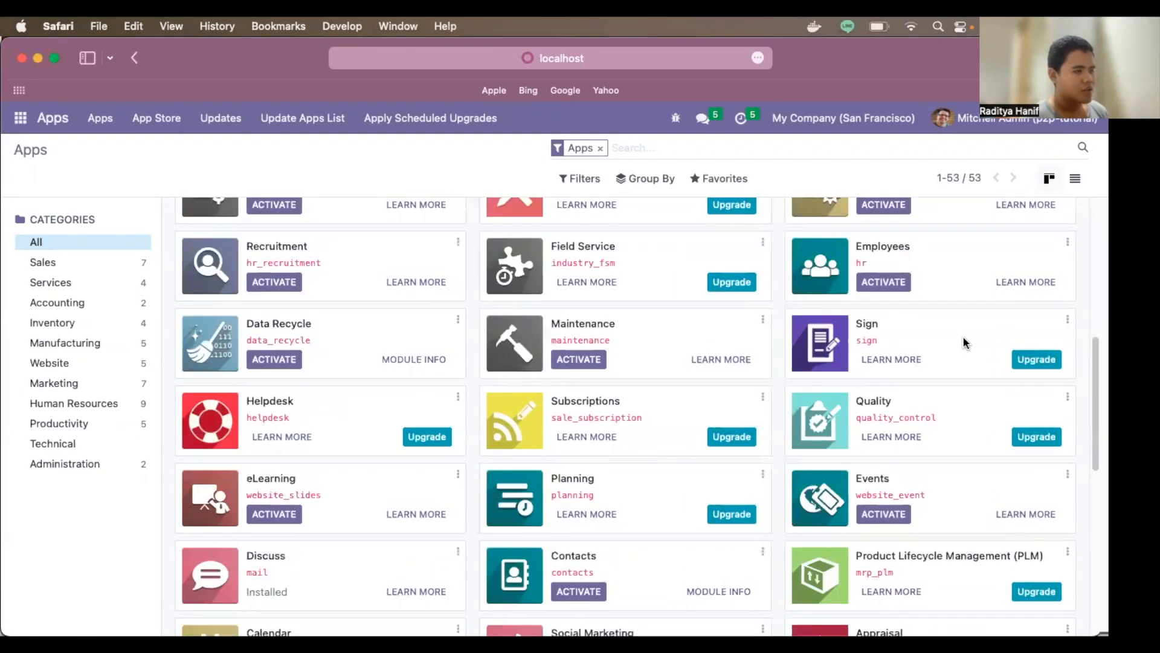
{"action": "scroll", "coordinate": [986, 331], "scroll_direction": "up", "scroll_amount": 10}
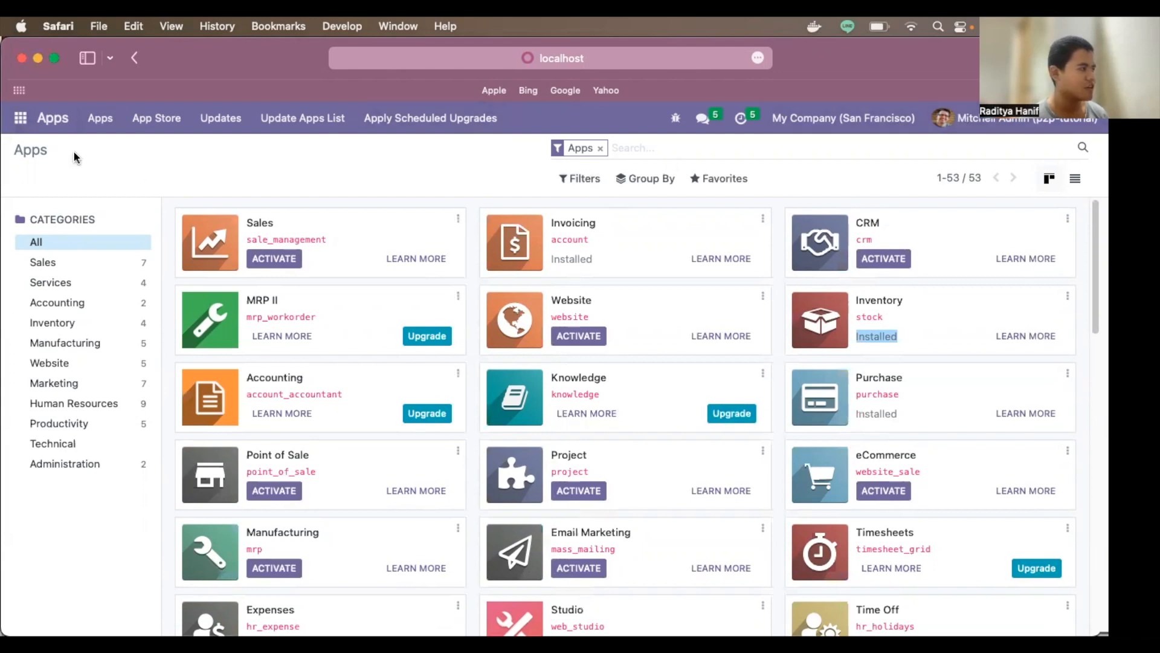
{"action": "left_click", "coordinate": [22, 119]}
{"action": "left_click", "coordinate": [94, 270]}
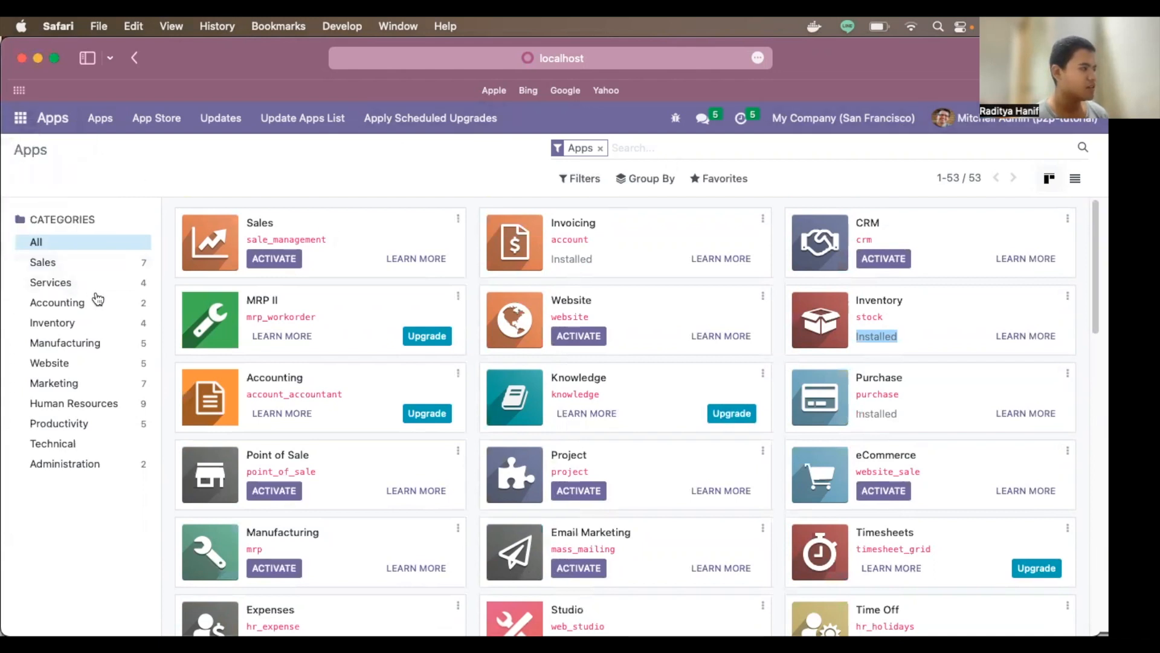
{"action": "left_click", "coordinate": [262, 119]}
{"action": "left_click", "coordinate": [257, 151]}
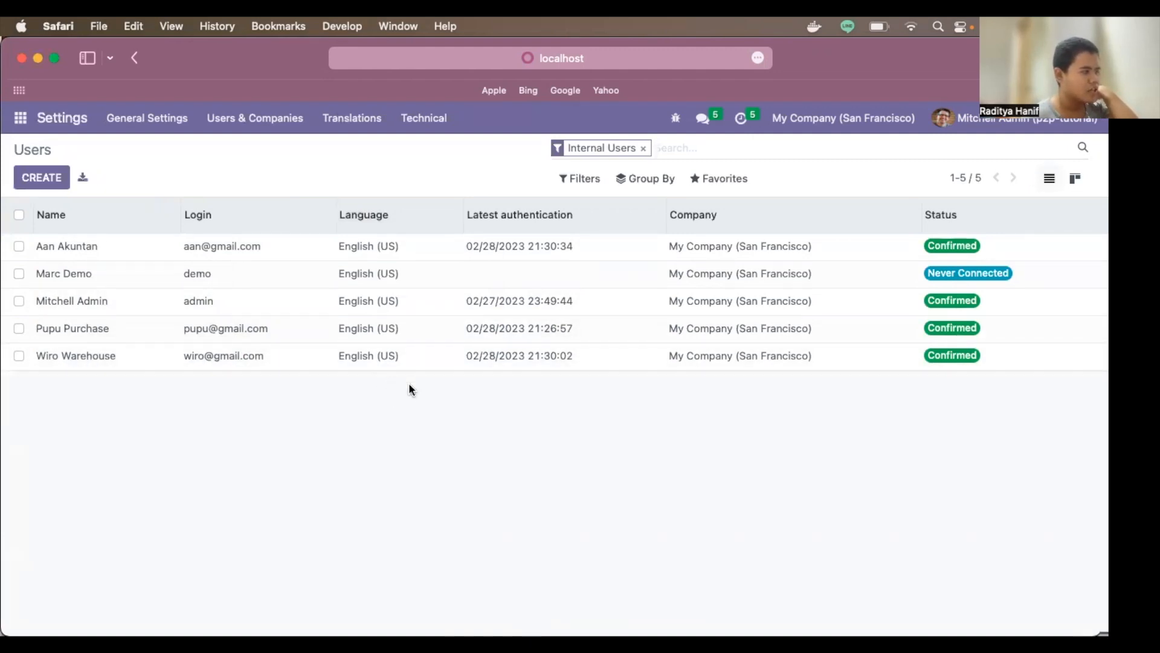
Step: Open the accountant user and scroll its Access Rights, showing Invoicing as Billing Administrator
{"action": "left_click", "coordinate": [108, 254]}
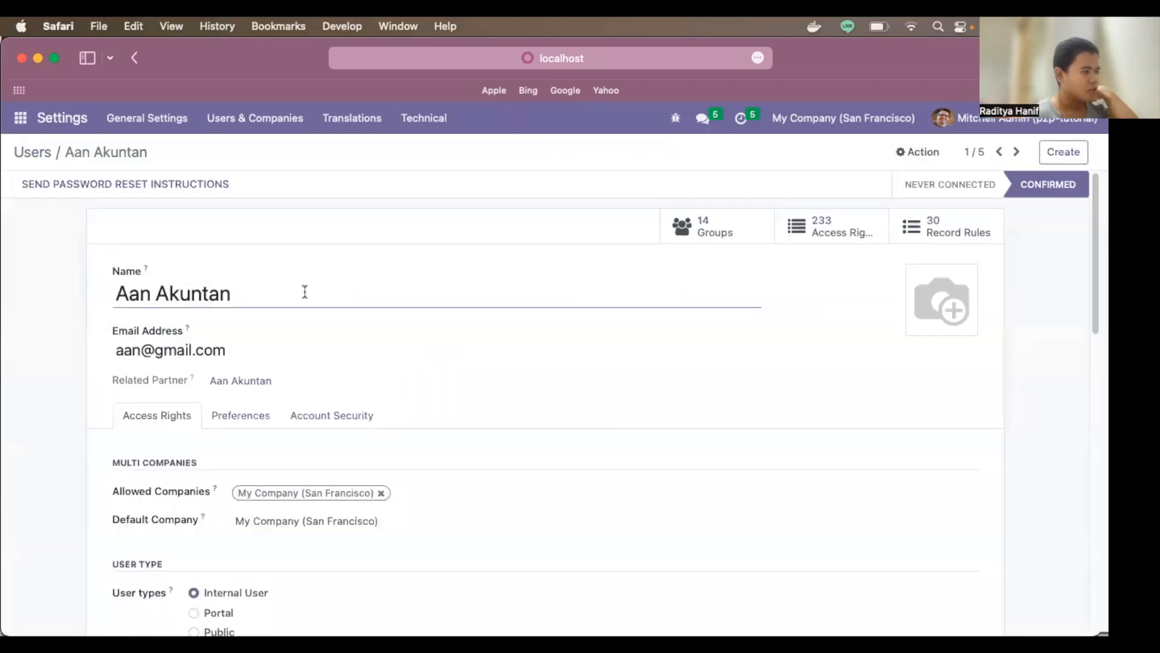
{"action": "scroll", "coordinate": [484, 345], "scroll_direction": "down", "scroll_amount": 5}
{"action": "scroll", "coordinate": [507, 353], "scroll_direction": "down", "scroll_amount": 5}
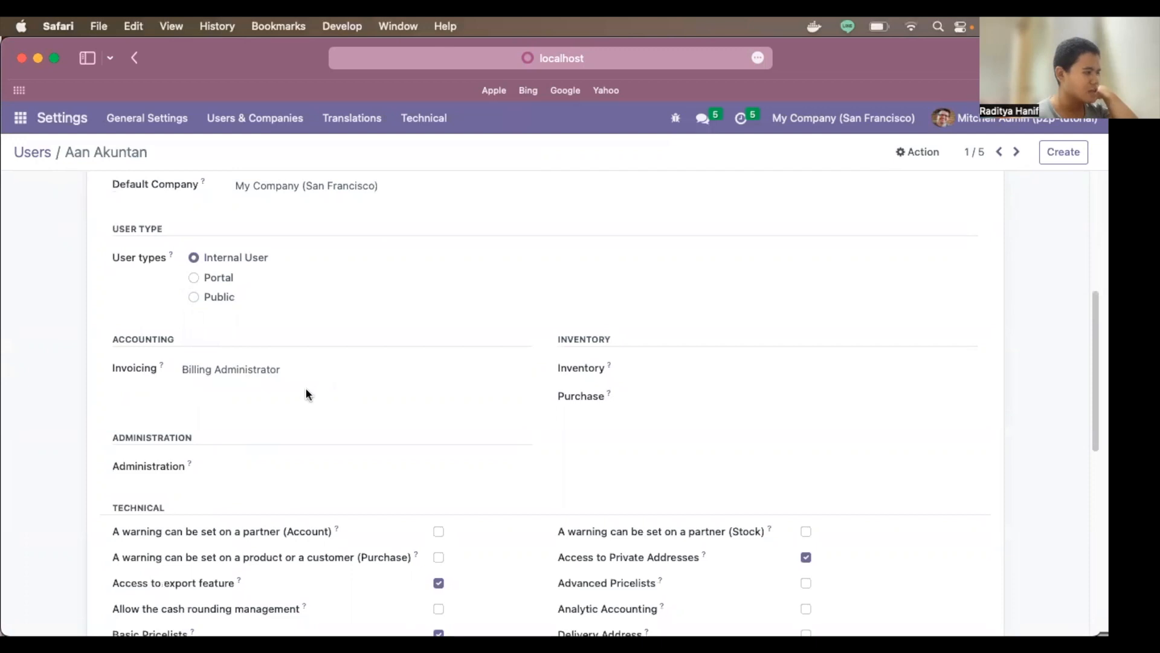
{"action": "scroll", "coordinate": [280, 387], "scroll_direction": "down", "scroll_amount": 7}
{"action": "mouse_move", "coordinate": [306, 388]}
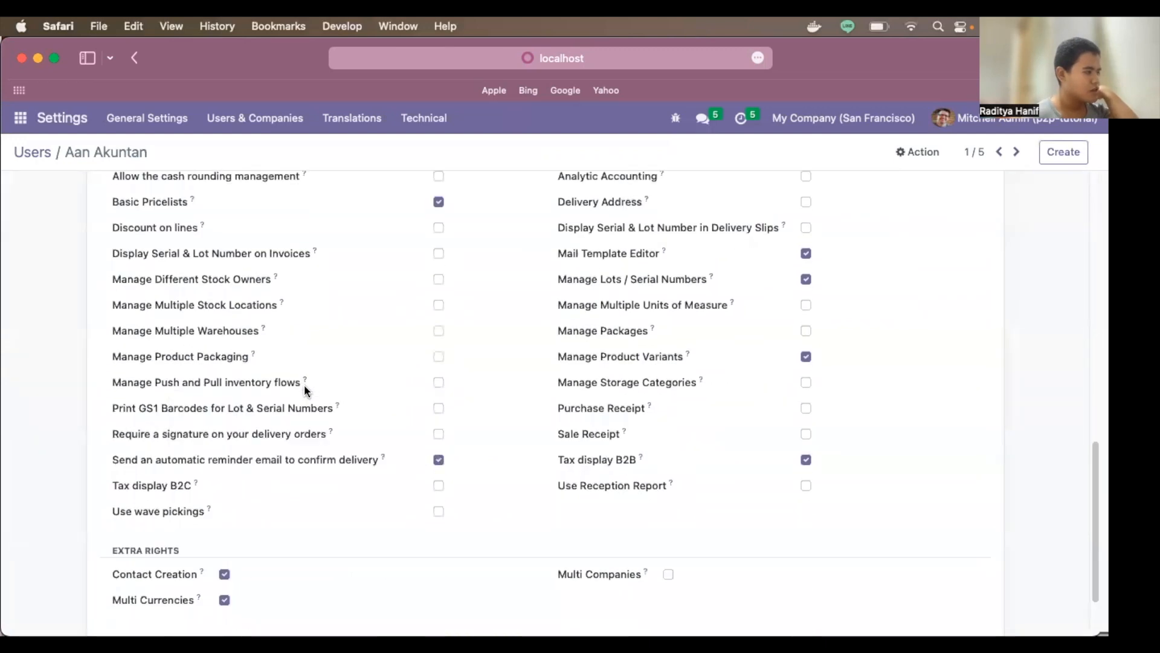
{"action": "scroll", "coordinate": [439, 358], "scroll_direction": "up", "scroll_amount": 5}
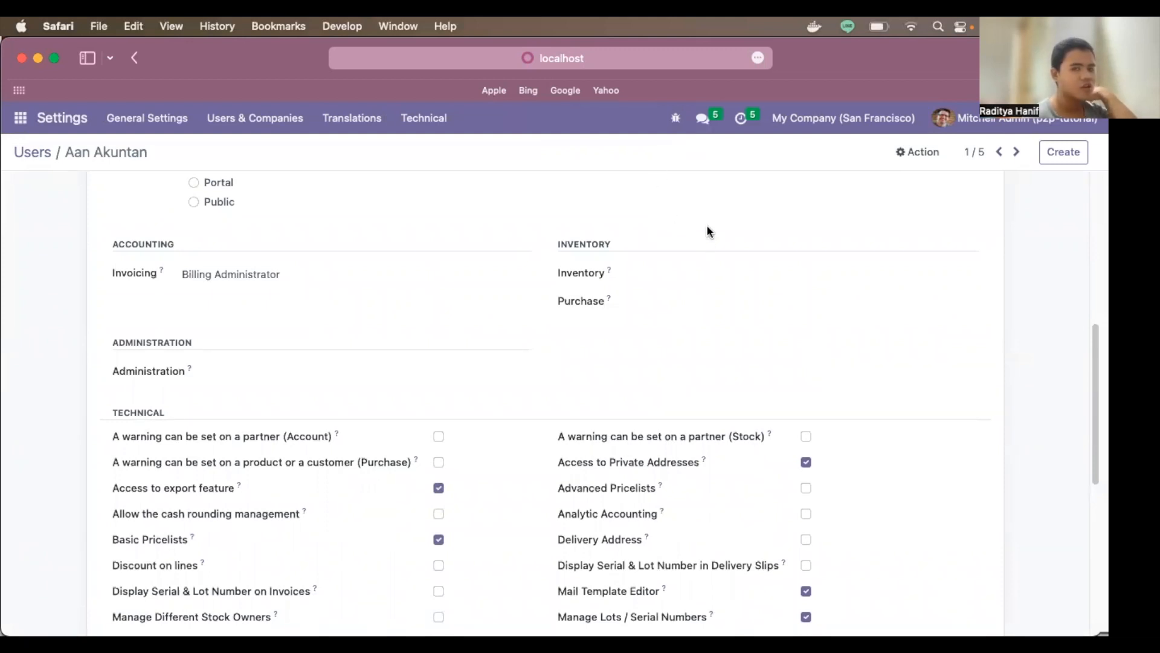
{"action": "scroll", "coordinate": [626, 259], "scroll_direction": "down", "scroll_amount": 2}
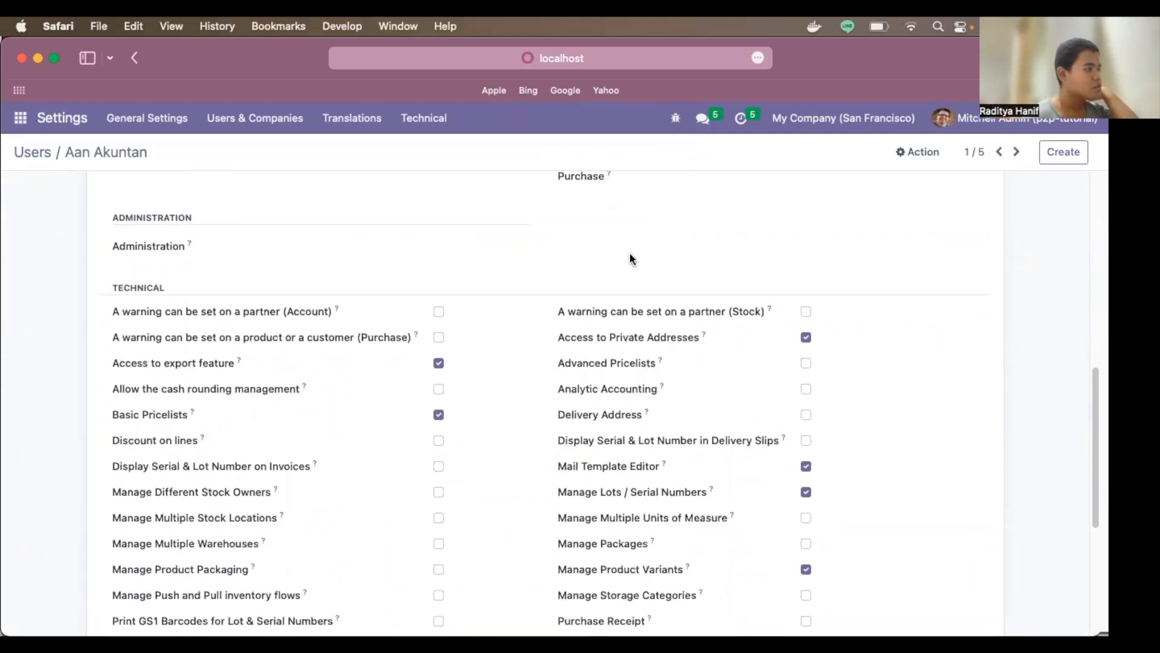
Step: Go back to Users and review the purchasing user's access rights
{"action": "left_click", "coordinate": [135, 56]}
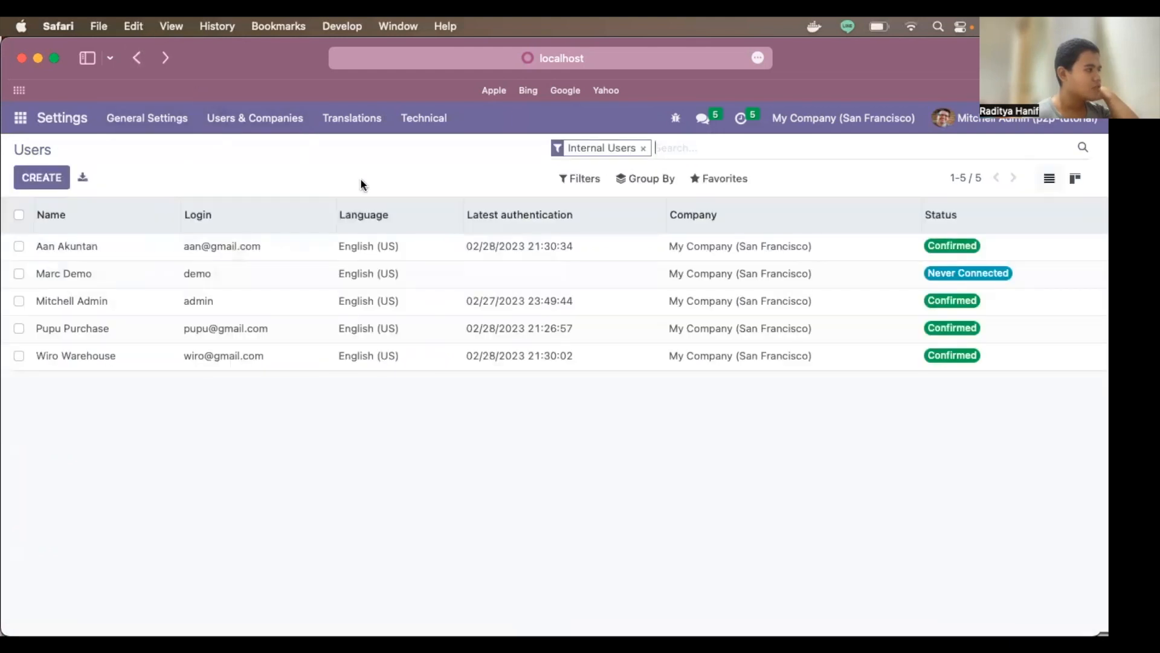
{"action": "left_click", "coordinate": [100, 330]}
{"action": "scroll", "coordinate": [383, 364], "scroll_direction": "down", "scroll_amount": 5}
{"action": "scroll", "coordinate": [384, 364], "scroll_direction": "up", "scroll_amount": 10}
{"action": "scroll", "coordinate": [384, 367], "scroll_direction": "up", "scroll_amount": 5}
{"action": "scroll", "coordinate": [331, 394], "scroll_direction": "down", "scroll_amount": 5}
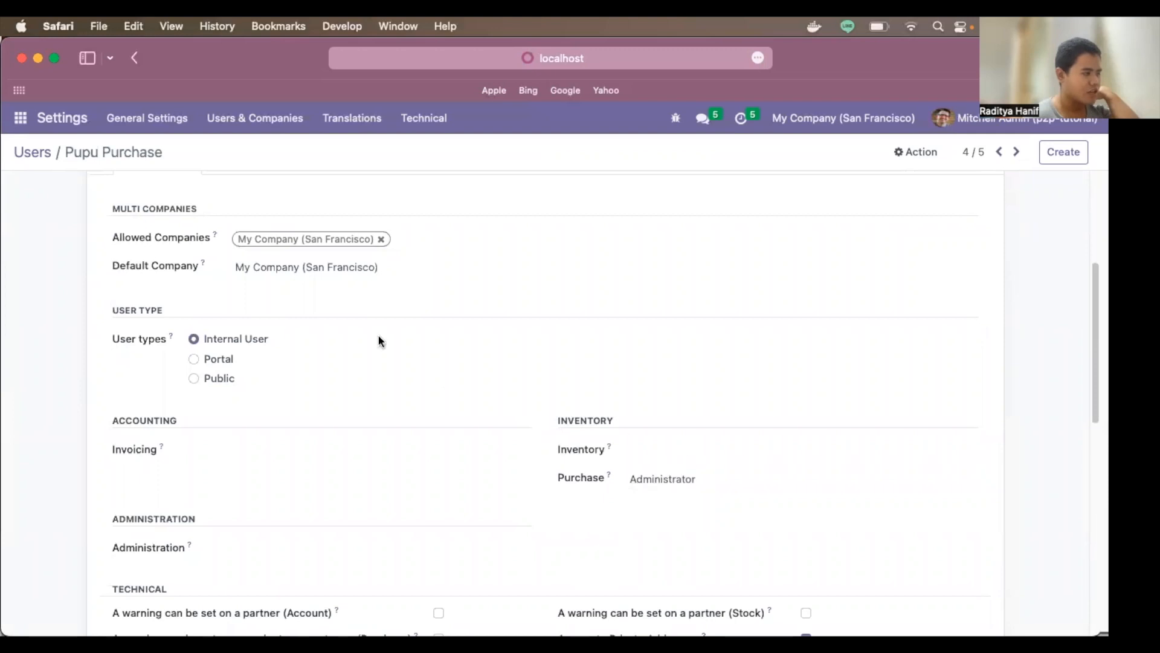
{"action": "scroll", "coordinate": [763, 474], "scroll_direction": "down", "scroll_amount": 10}
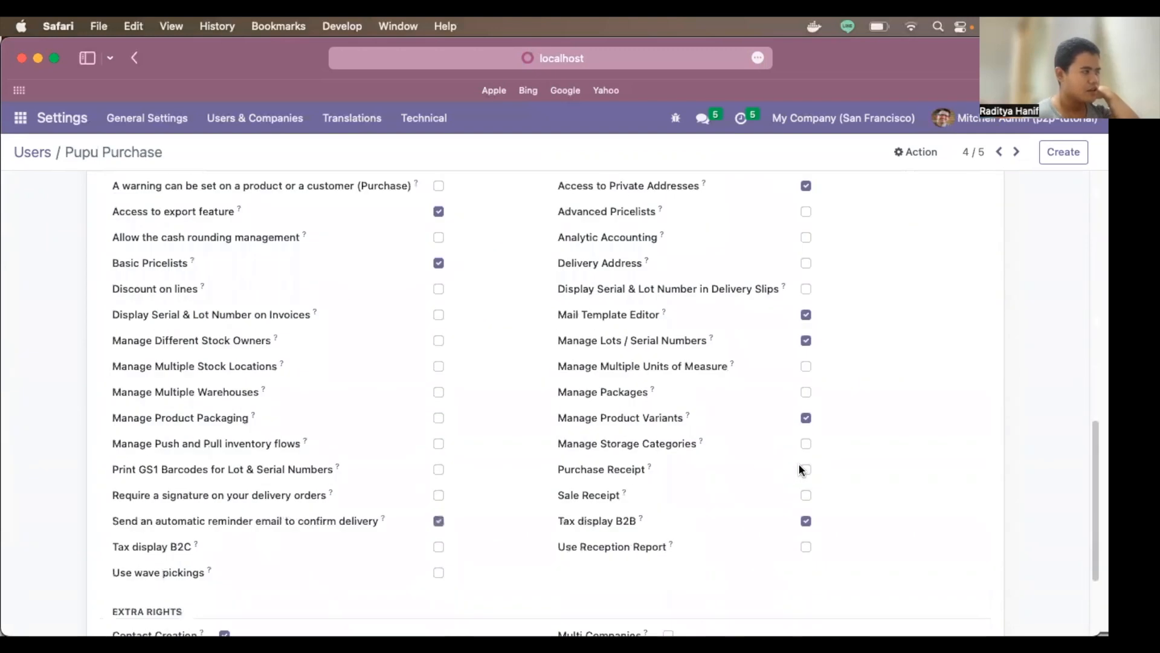
Step: Review the warehouse user's Inventory Administrator rights, then return to the Users list
{"action": "left_click", "coordinate": [135, 58]}
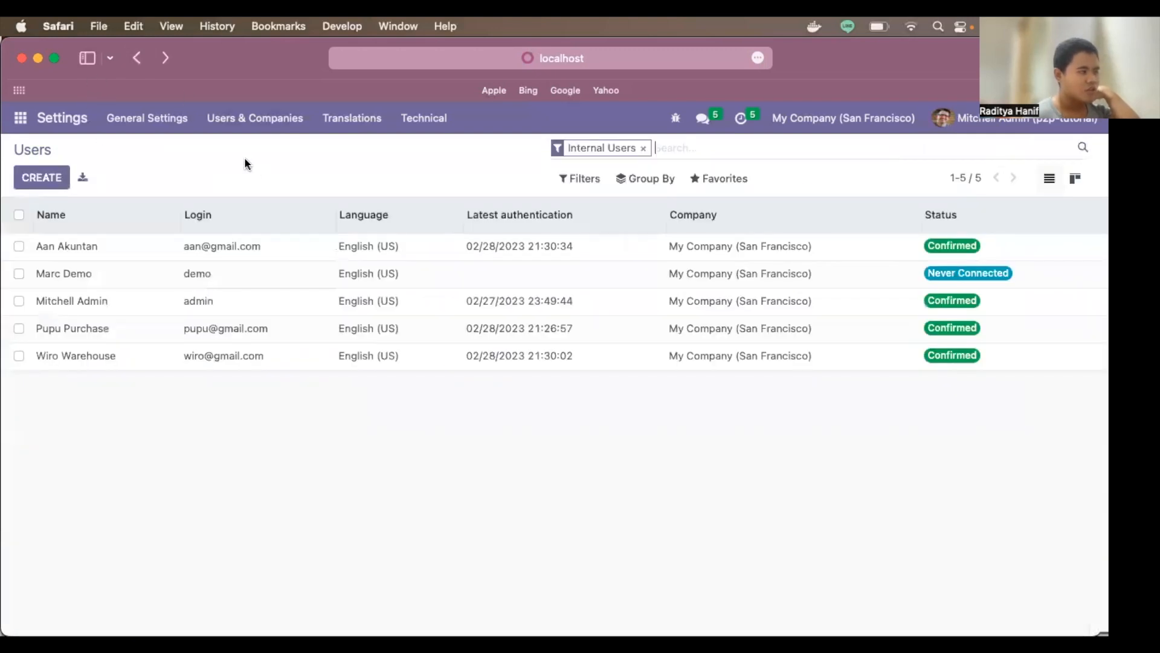
{"action": "left_click", "coordinate": [123, 362]}
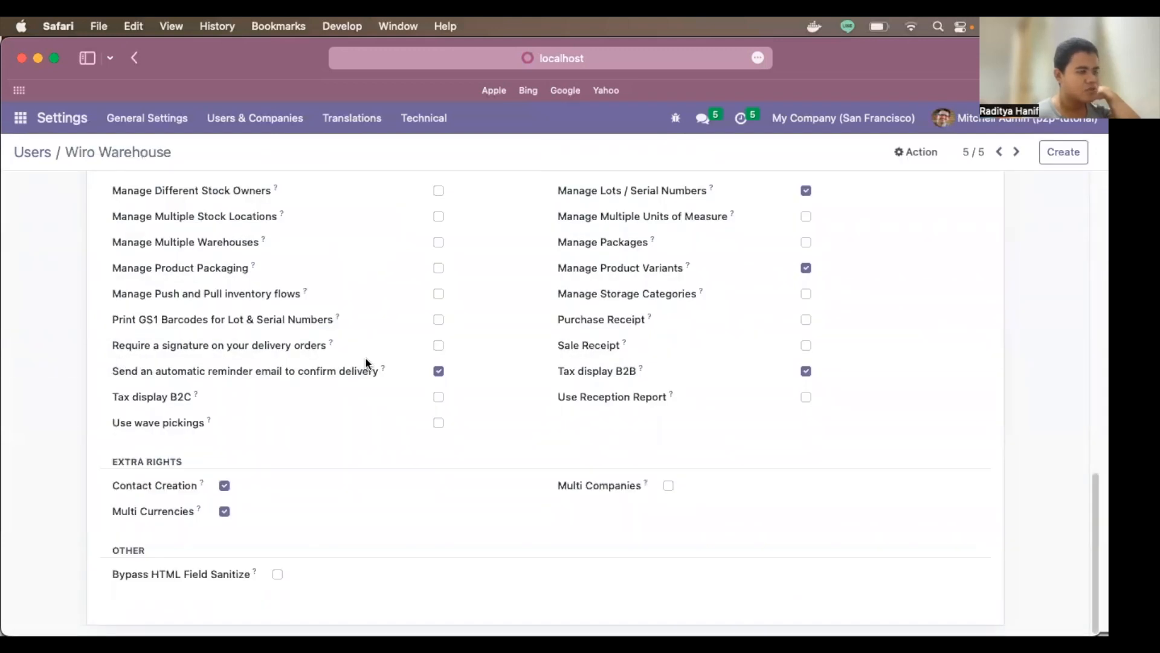
{"action": "scroll", "coordinate": [365, 357], "scroll_direction": "up", "scroll_amount": 7}
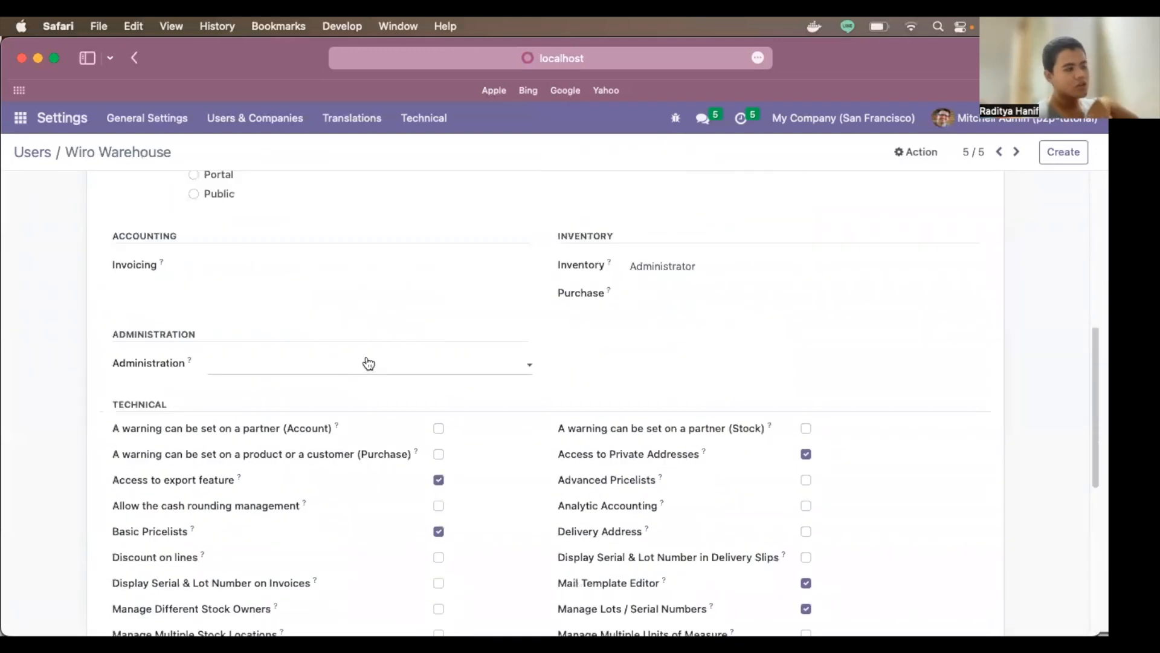
{"action": "scroll", "coordinate": [368, 363], "scroll_direction": "down", "scroll_amount": 4}
{"action": "scroll", "coordinate": [367, 363], "scroll_direction": "up", "scroll_amount": 6}
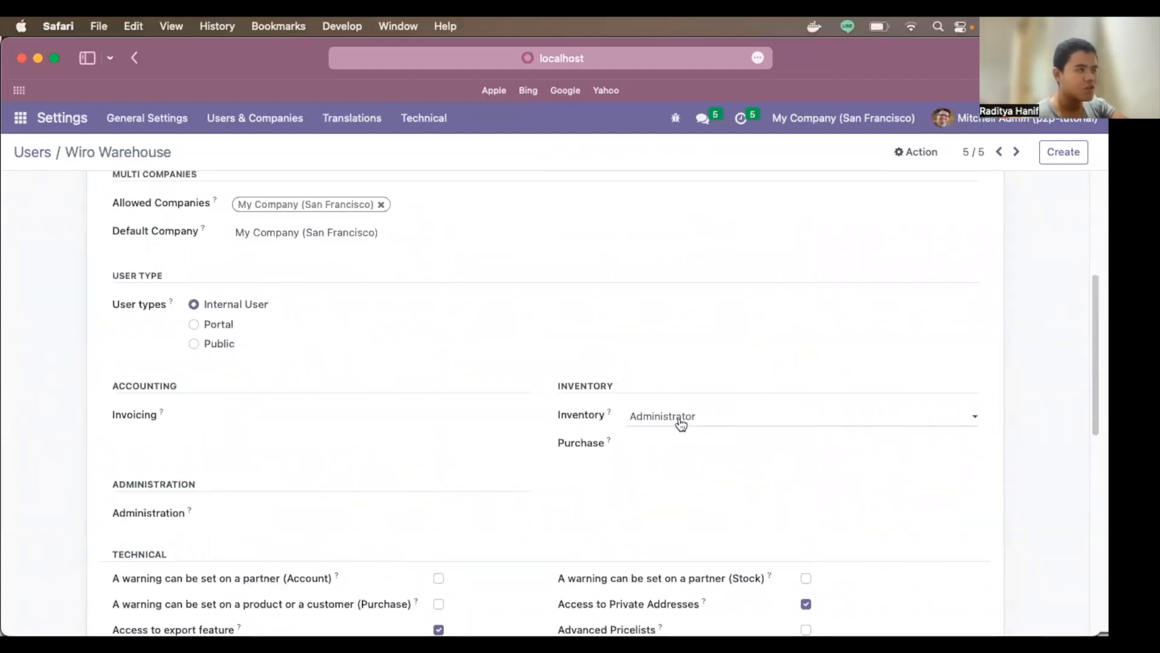
{"action": "left_click", "coordinate": [22, 123]}
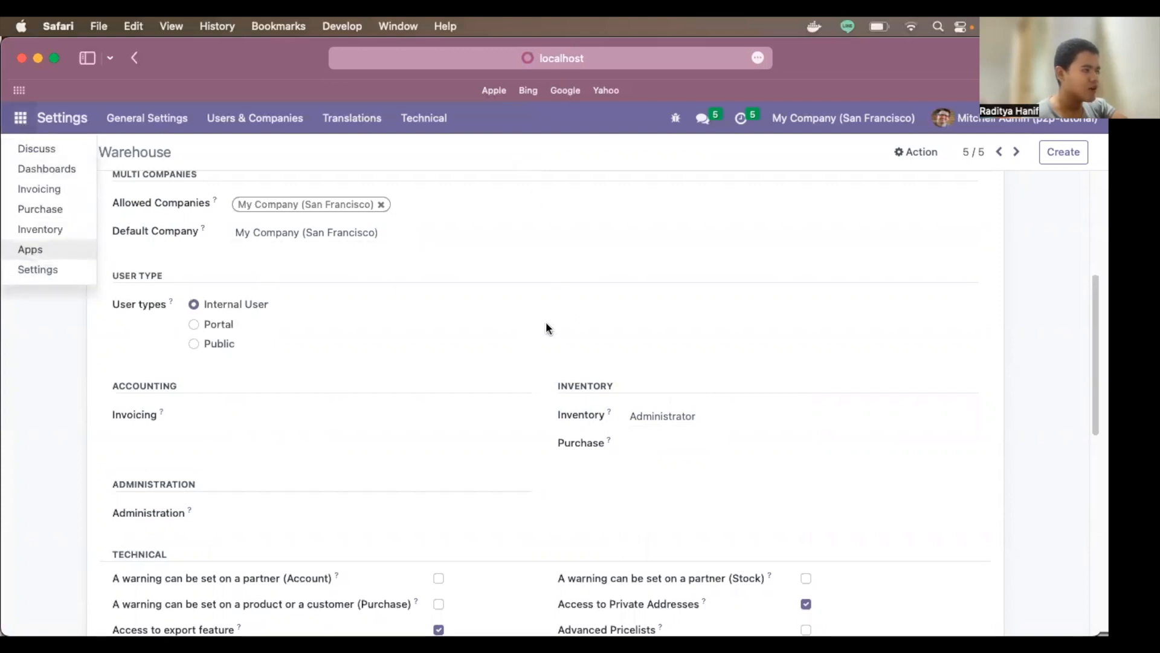
{"action": "left_click", "coordinate": [487, 354]}
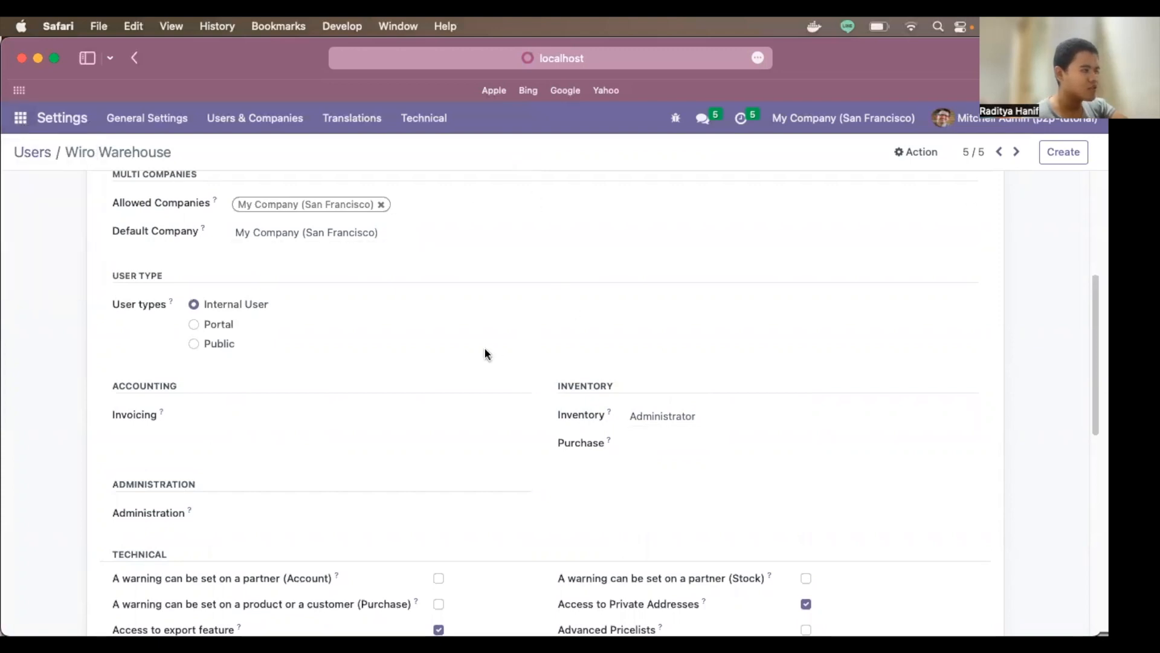
{"action": "left_click", "coordinate": [137, 61]}
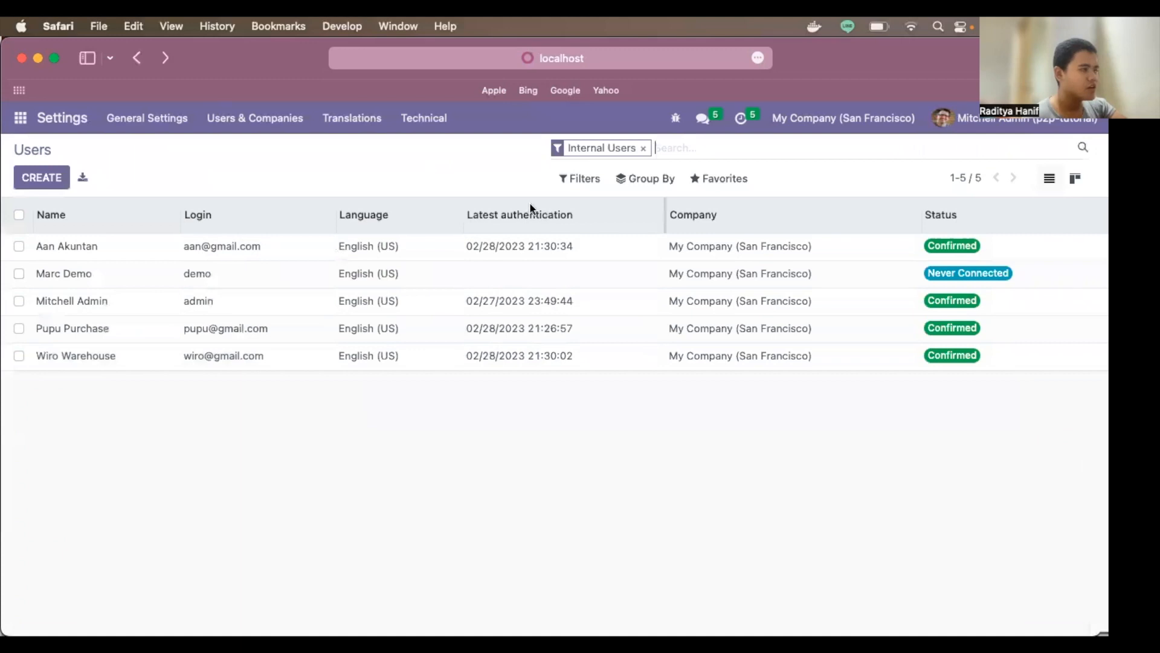
Step: Create a new user and set both its Purchase and Invoicing access rights to blank
{"action": "left_click", "coordinate": [39, 179]}
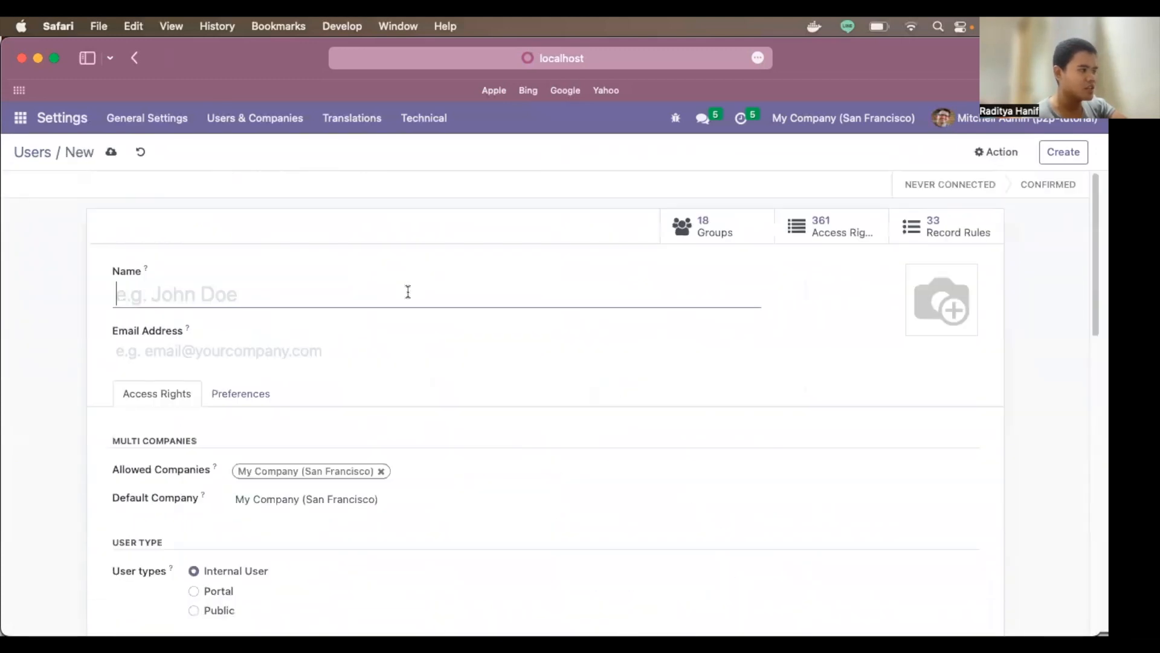
{"action": "left_click", "coordinate": [278, 350]}
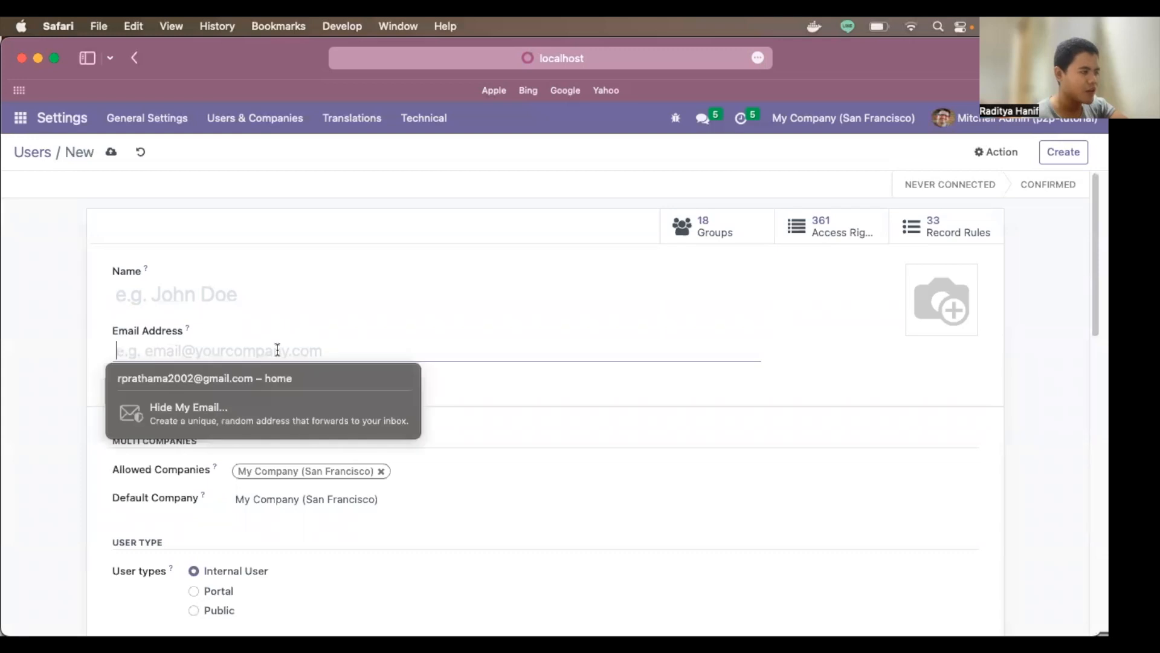
{"action": "left_click", "coordinate": [546, 329]}
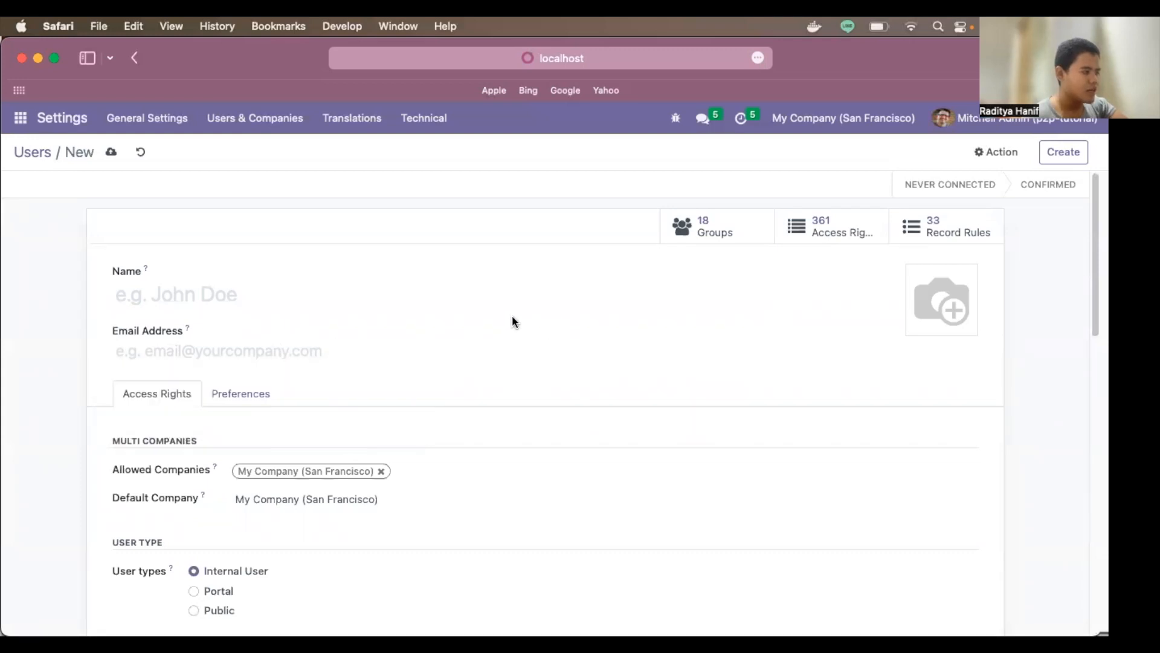
{"action": "scroll", "coordinate": [512, 322], "scroll_direction": "down", "scroll_amount": 5}
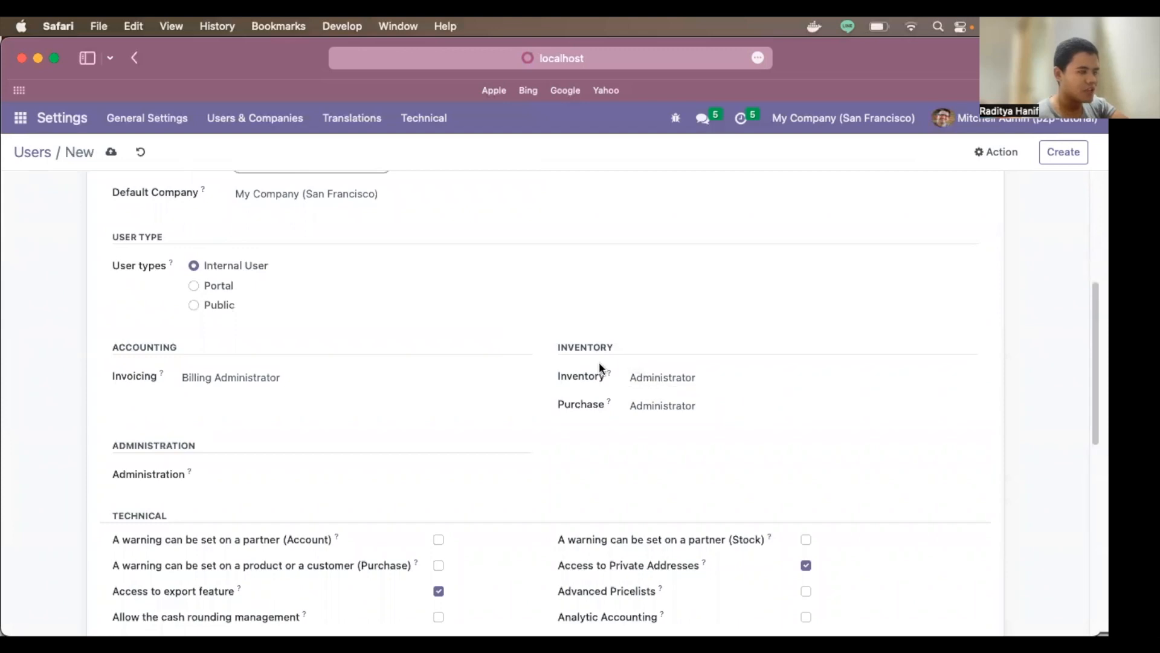
{"action": "left_click", "coordinate": [681, 405]}
{"action": "left_click", "coordinate": [687, 372]}
{"action": "left_click", "coordinate": [351, 376]}
{"action": "left_click", "coordinate": [358, 350]}
{"action": "scroll", "coordinate": [582, 442], "scroll_direction": "down", "scroll_amount": 1}
{"action": "scroll", "coordinate": [931, 358], "scroll_direction": "down", "scroll_amount": 10}
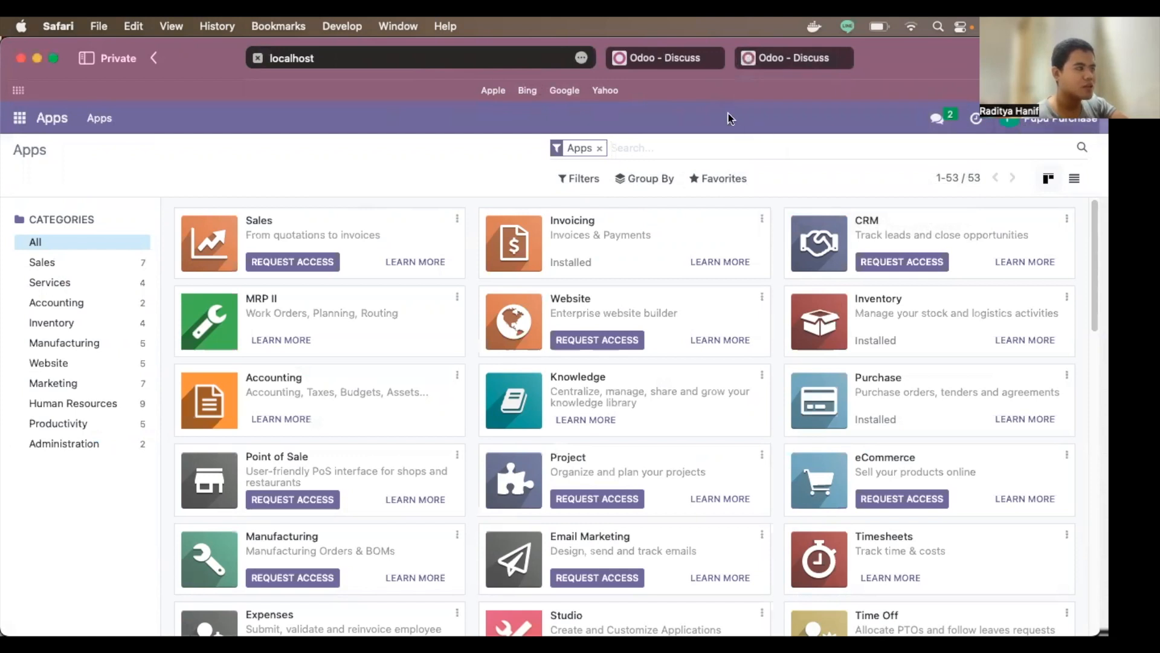
Step: Switch to the Odoo - Discuss tab, then to the localhost tab showing the login page
{"action": "left_click", "coordinate": [688, 57]}
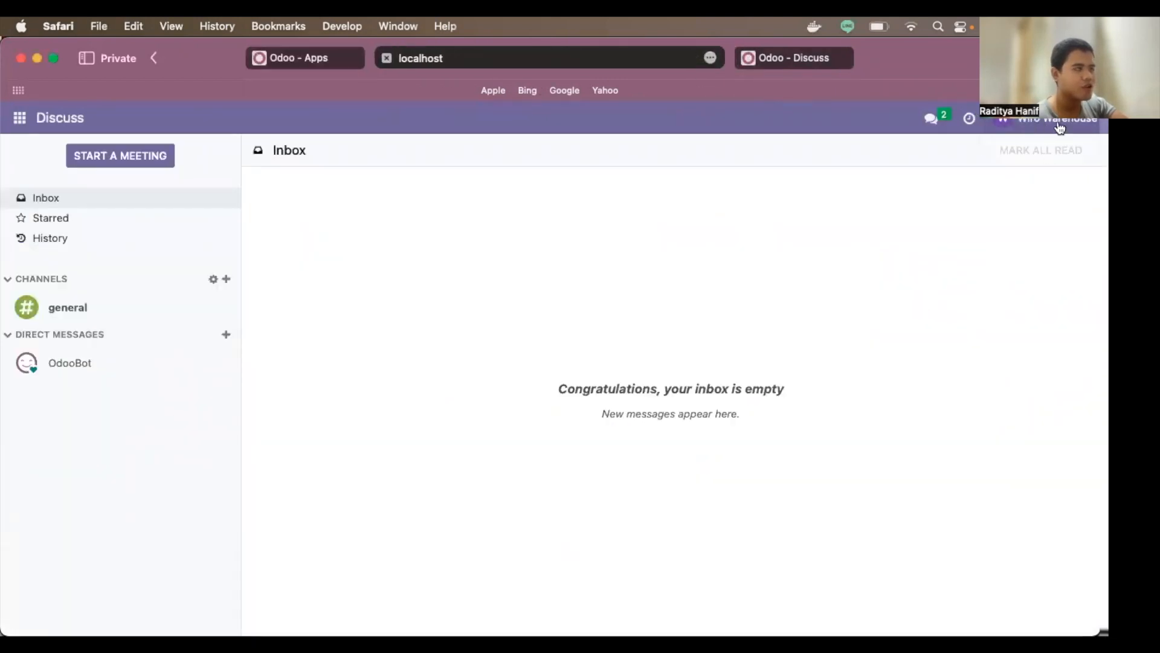
{"action": "left_click", "coordinate": [809, 61]}
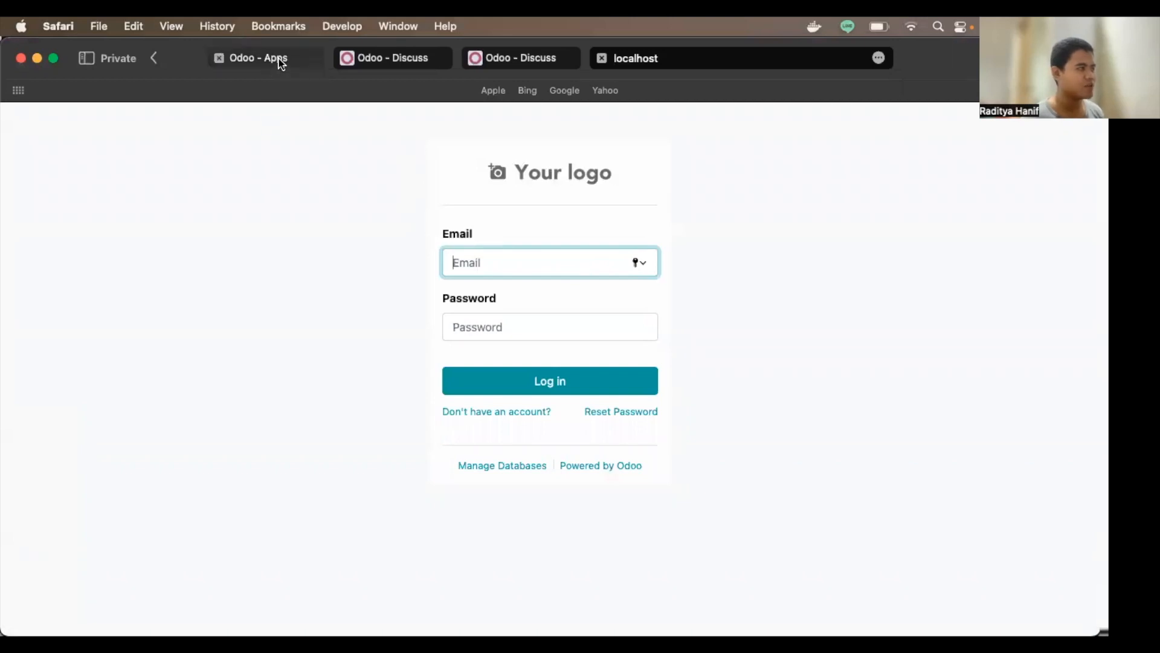
Step: Bring back the Users window, open the accountant user and select its e-mail address
{"action": "mouse_move", "coordinate": [219, 617]}
{"action": "right_click", "coordinate": [151, 589]}
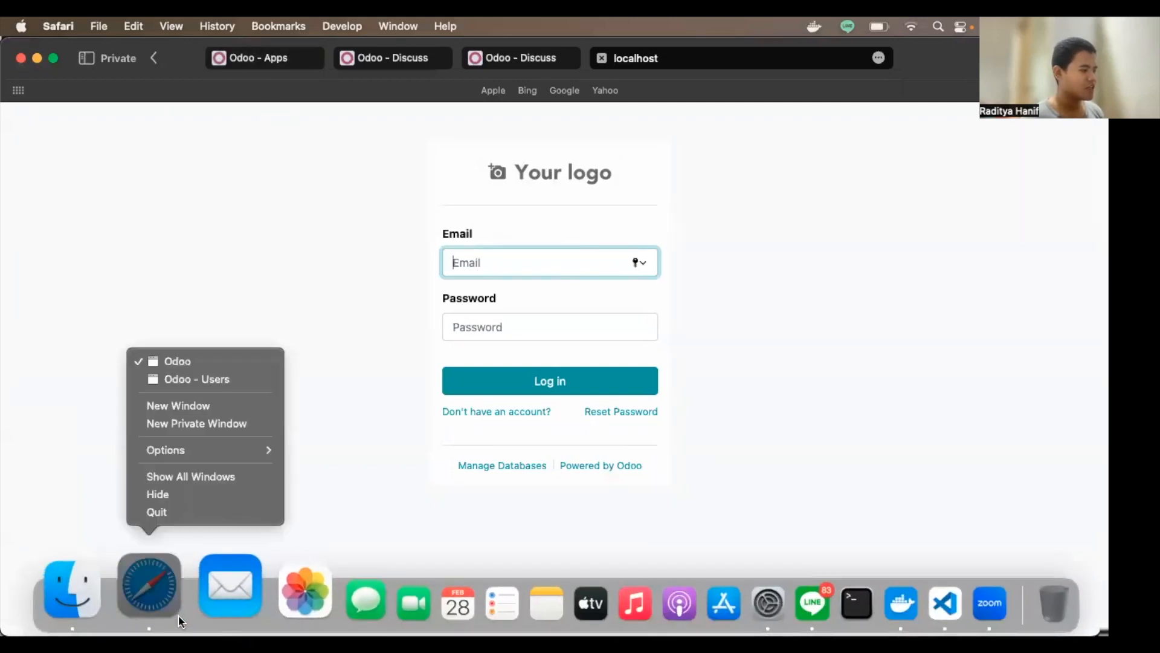
{"action": "left_click", "coordinate": [238, 378]}
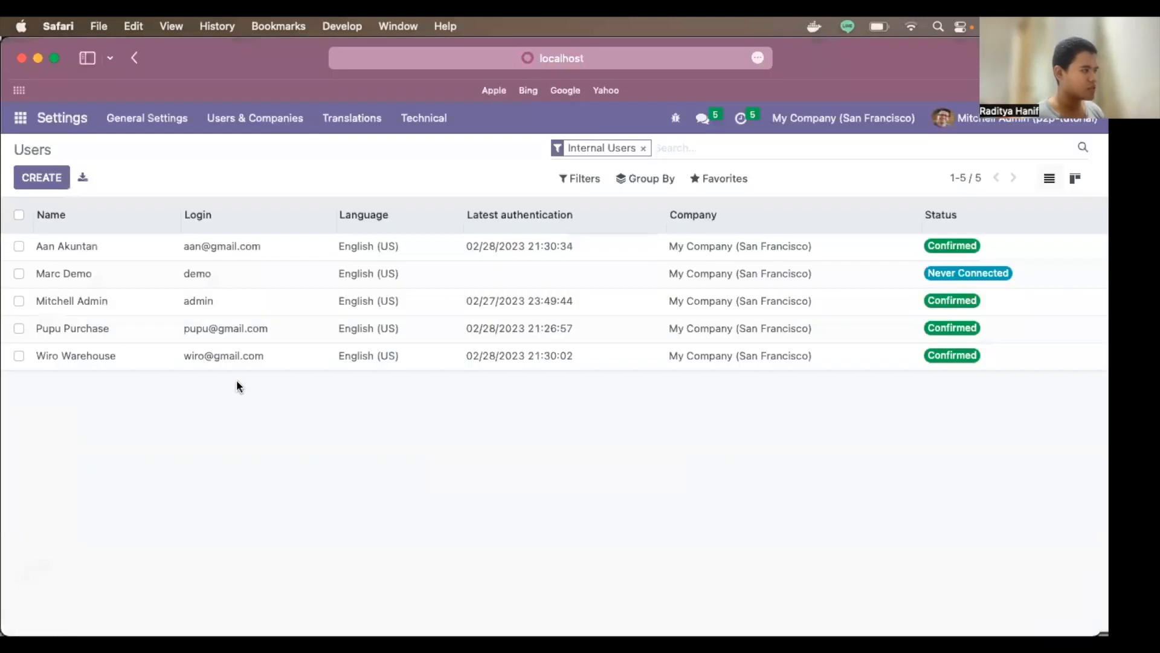
{"action": "left_click", "coordinate": [90, 245]}
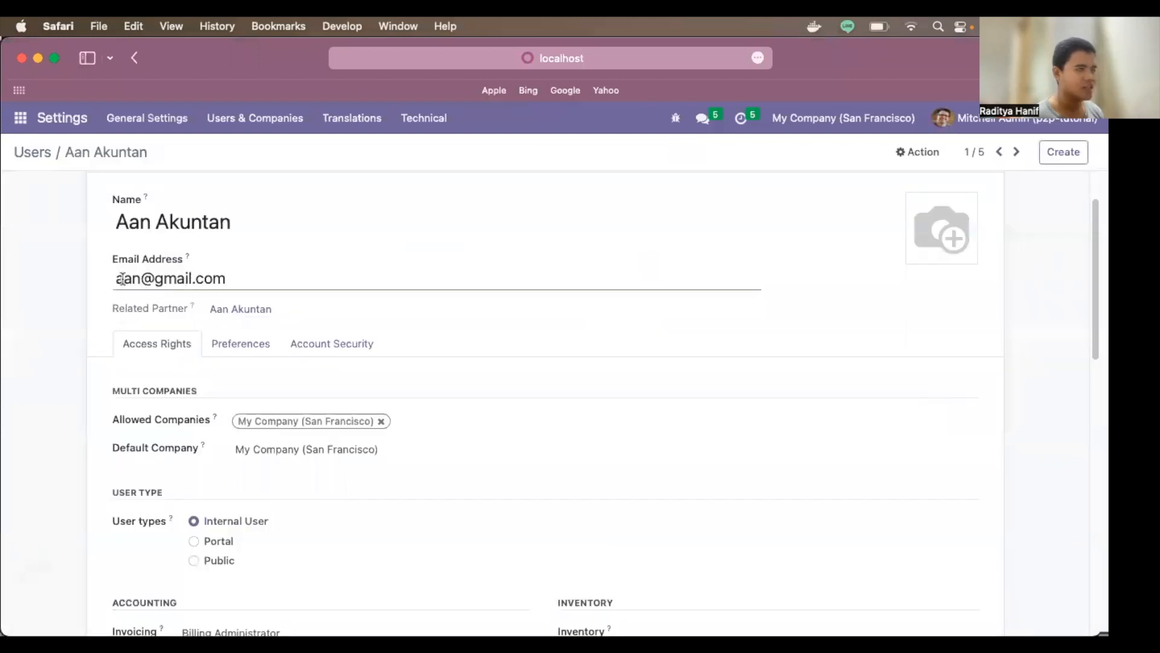
{"action": "left_click_drag", "start_coordinate": [126, 275], "coordinate": [235, 279]}
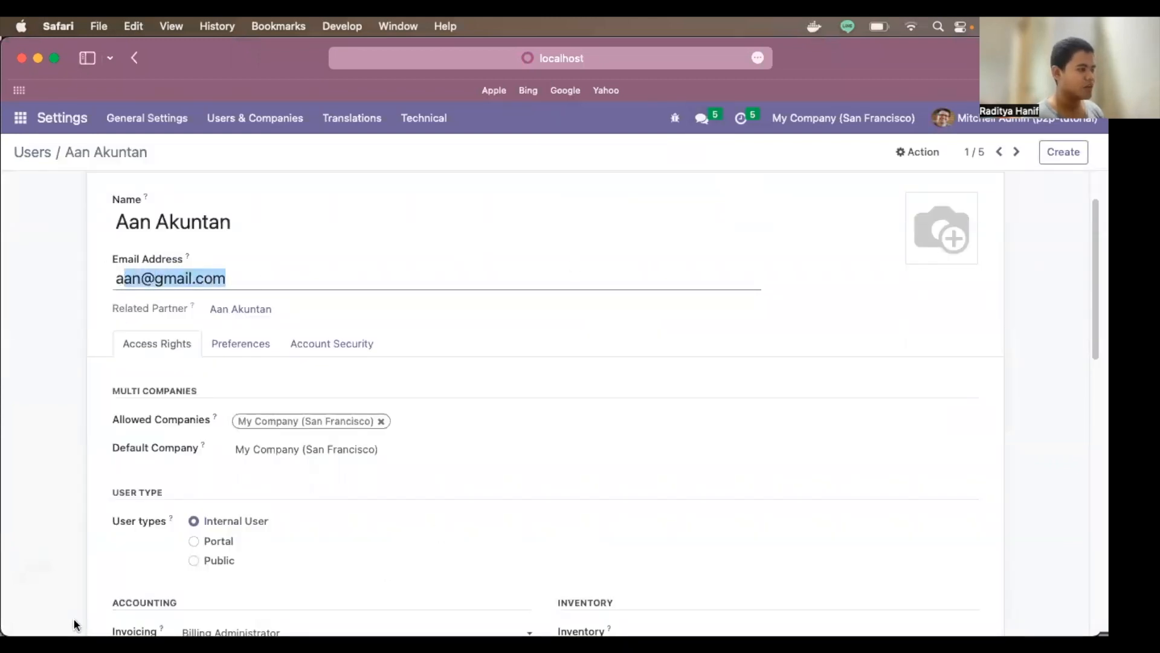
Step: Enter the accountant's e-mail on a new private window's login page, then return to the user form
{"action": "mouse_move", "coordinate": [53, 617]}
{"action": "right_click", "coordinate": [158, 589]}
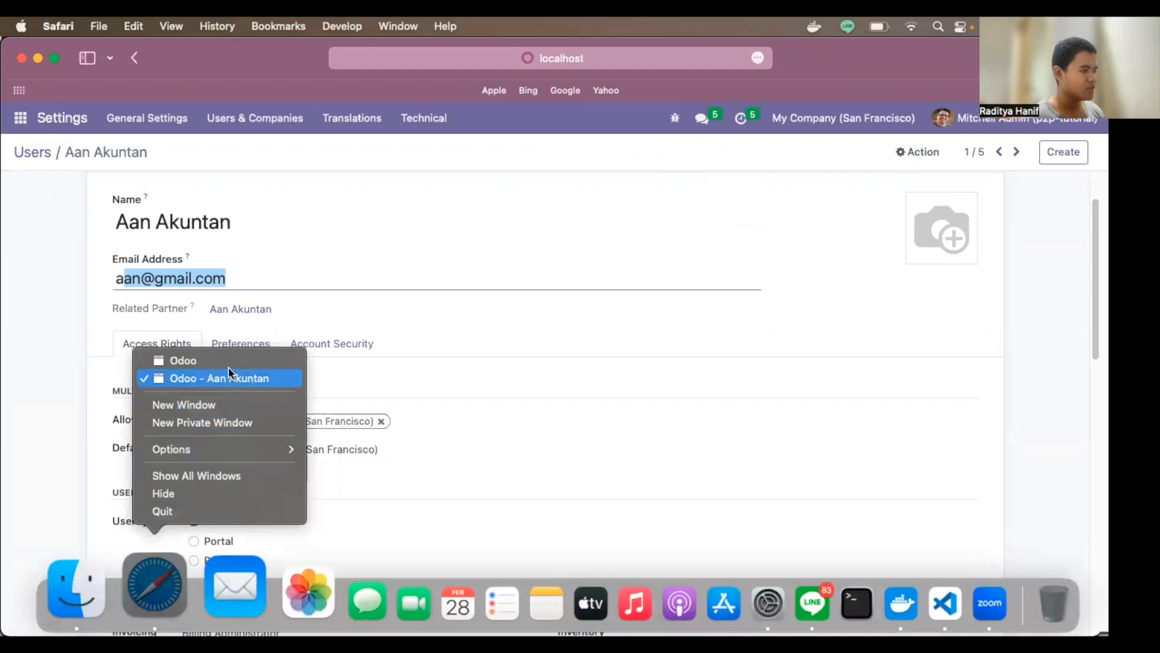
{"action": "left_click", "coordinate": [202, 423]}
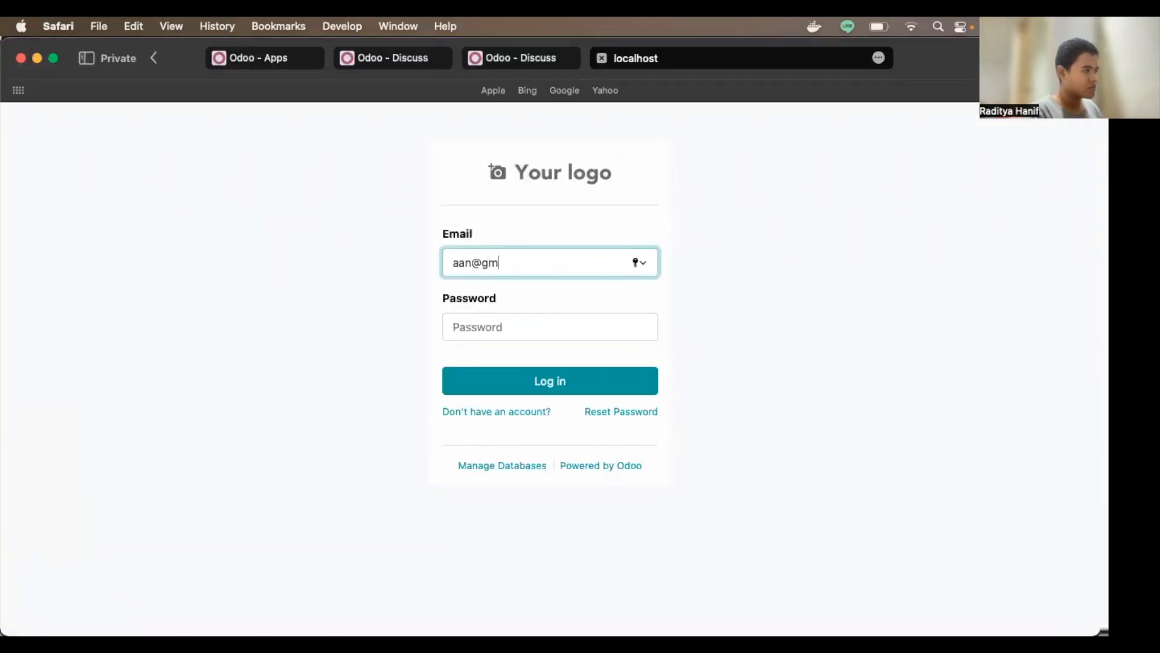
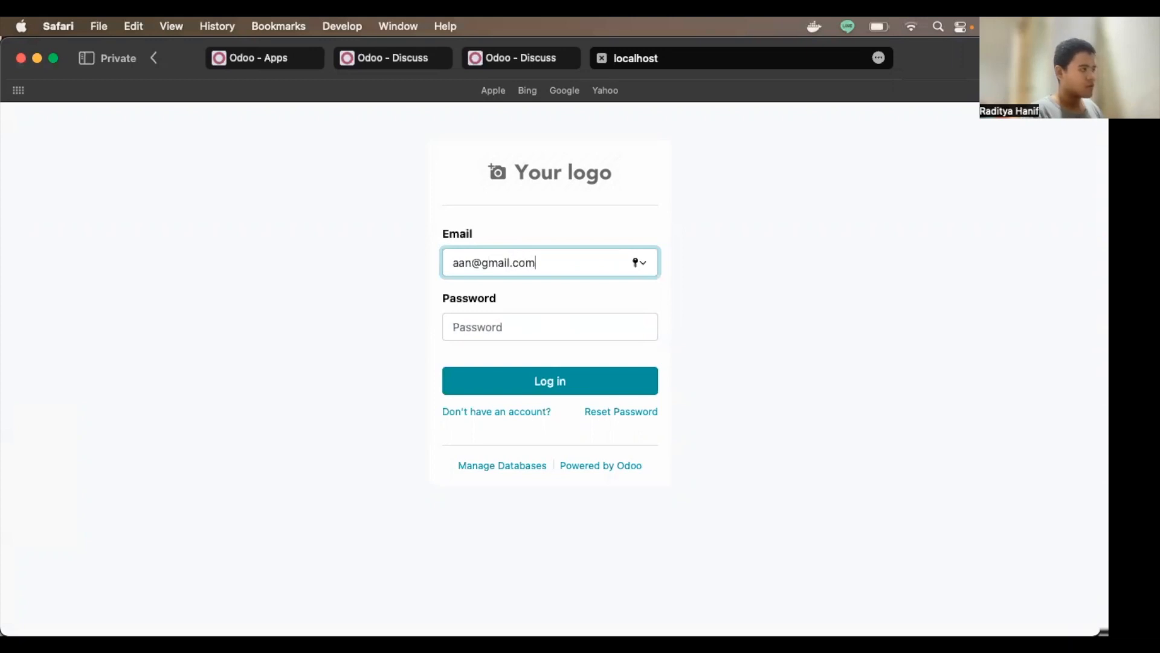
{"action": "key", "text": "Tab"}
{"action": "mouse_move", "coordinate": [51, 624]}
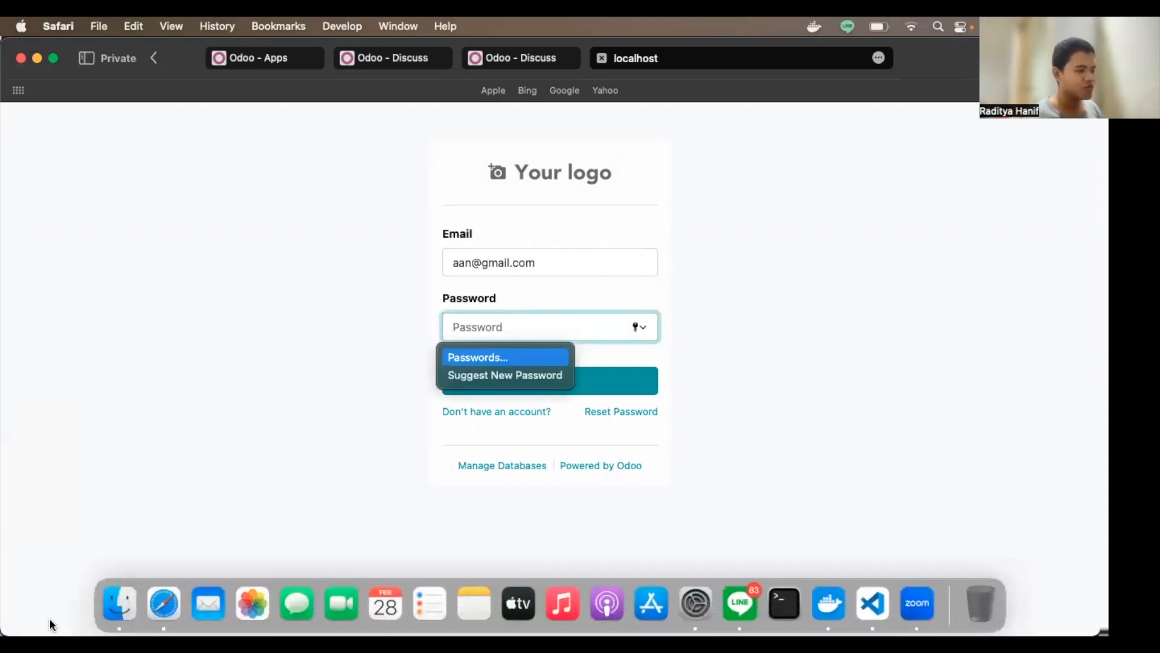
{"action": "right_click", "coordinate": [162, 607]}
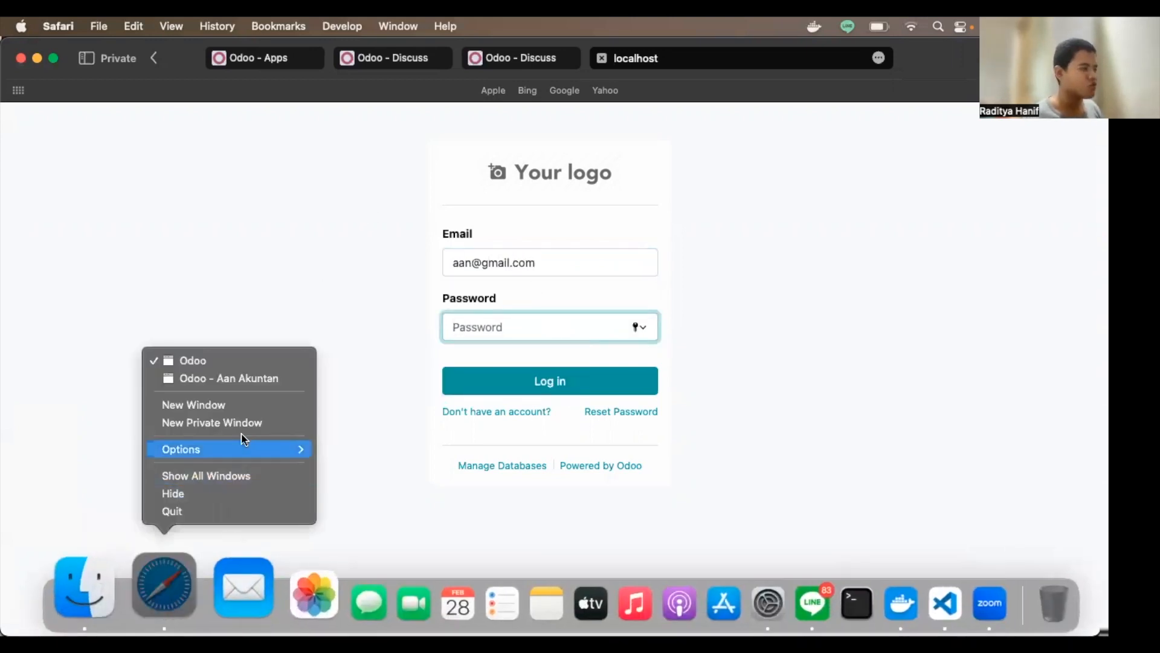
{"action": "left_click", "coordinate": [272, 380]}
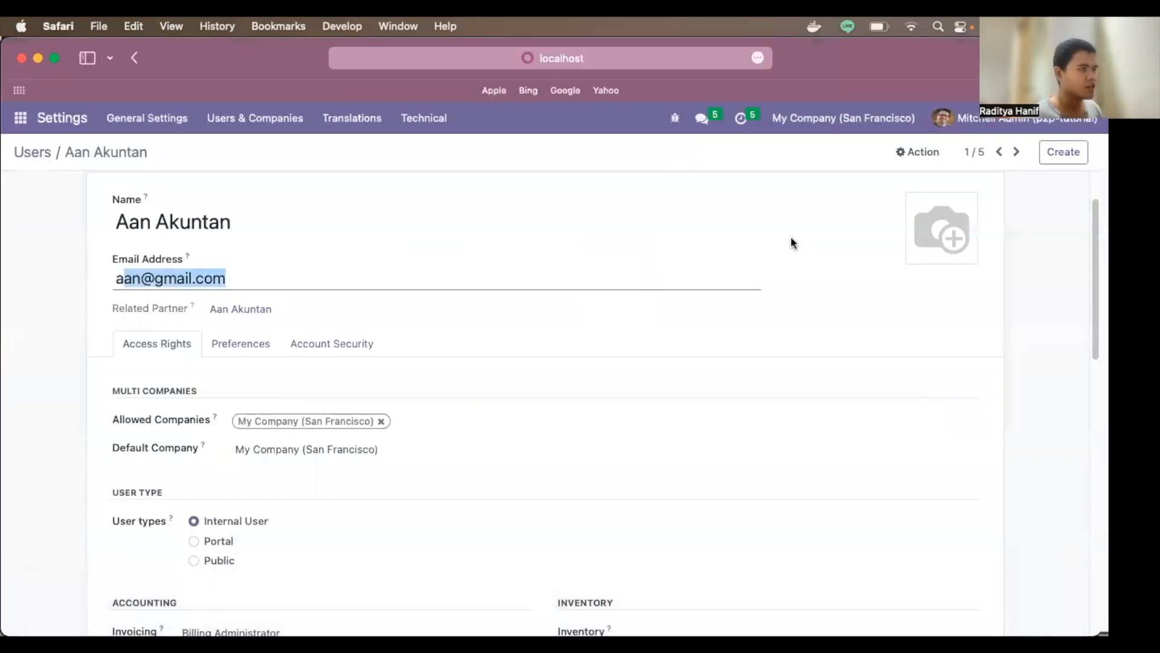
Step: Open Action > Change Password for the accountant user and close it unchanged
{"action": "left_click", "coordinate": [911, 148]}
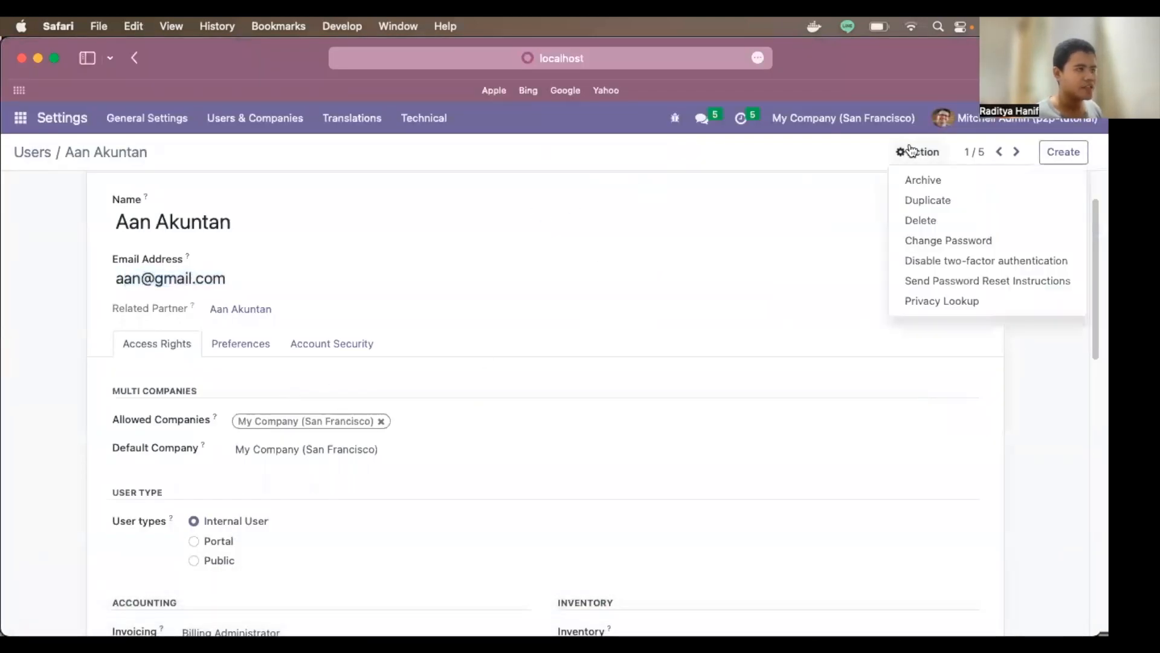
{"action": "left_click", "coordinate": [949, 240]}
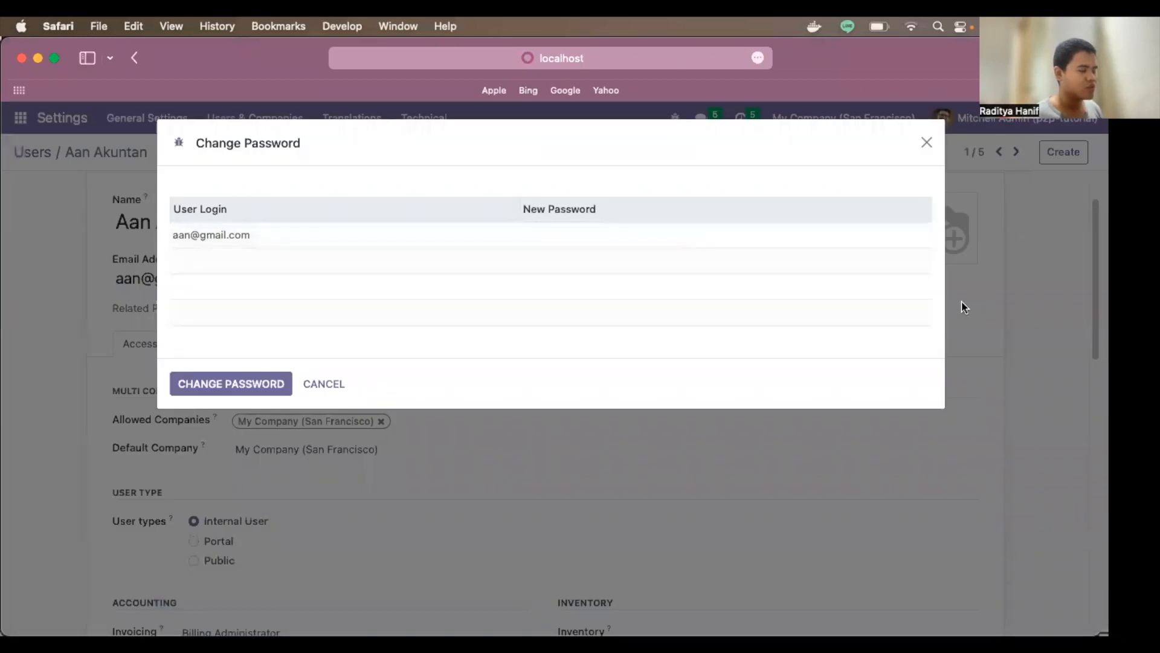
{"action": "left_click", "coordinate": [928, 144]}
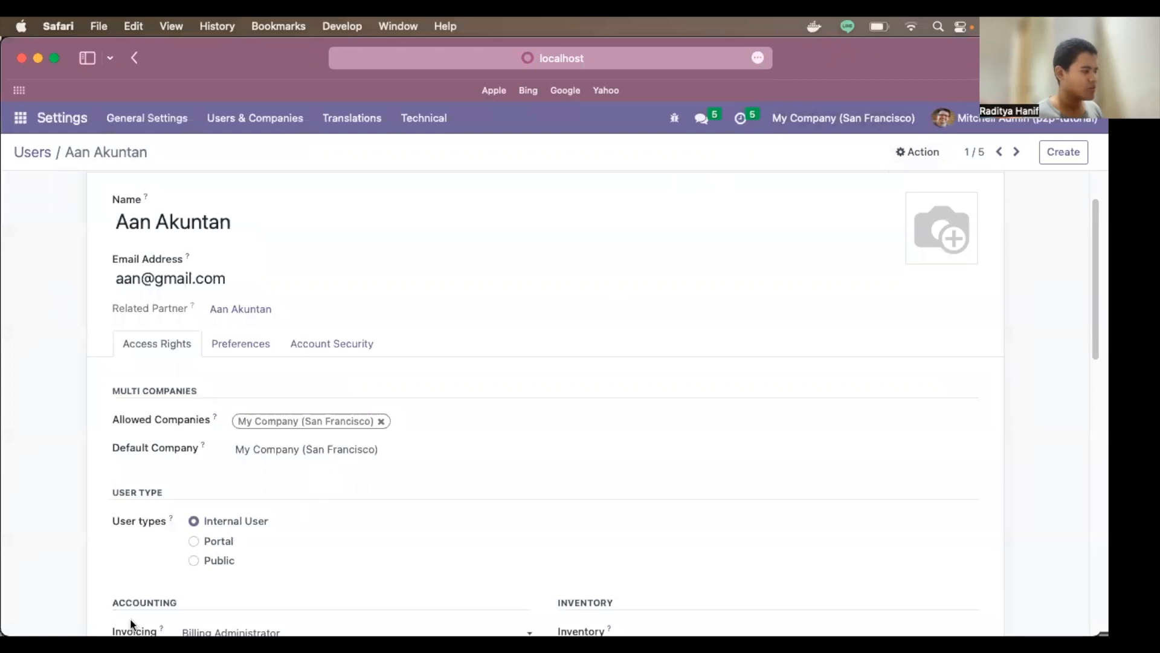
Step: Bring the private login window forward and put the cursor in the Password field
{"action": "mouse_move", "coordinate": [151, 634]}
{"action": "right_click", "coordinate": [163, 584]}
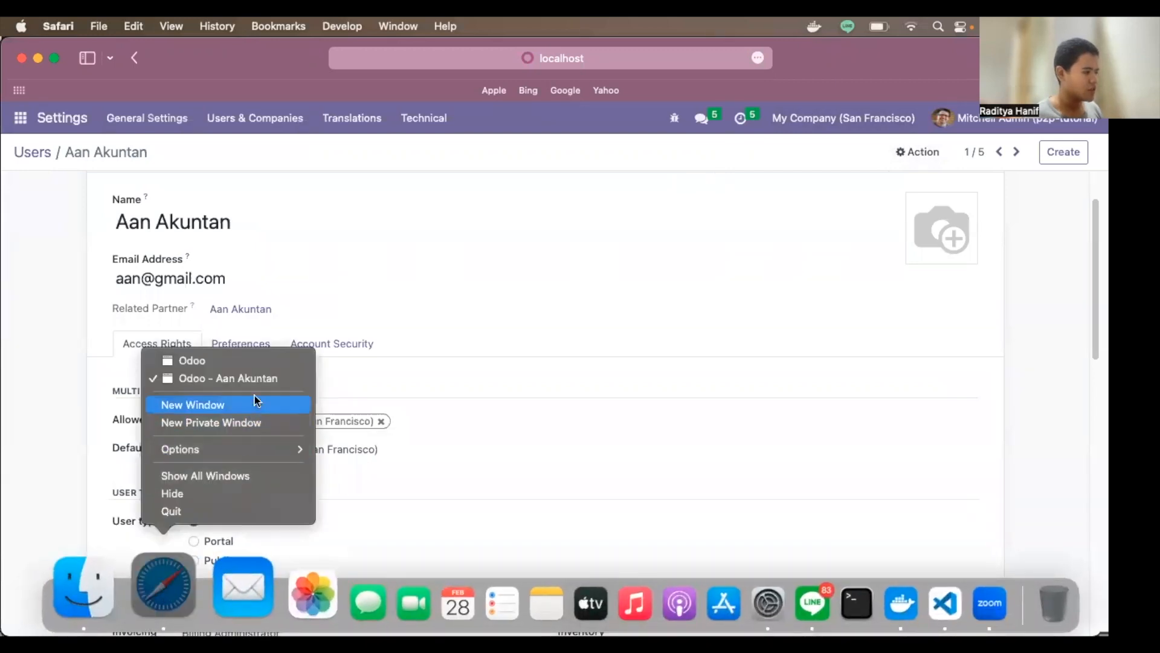
{"action": "left_click", "coordinate": [255, 367]}
{"action": "left_click", "coordinate": [516, 326]}
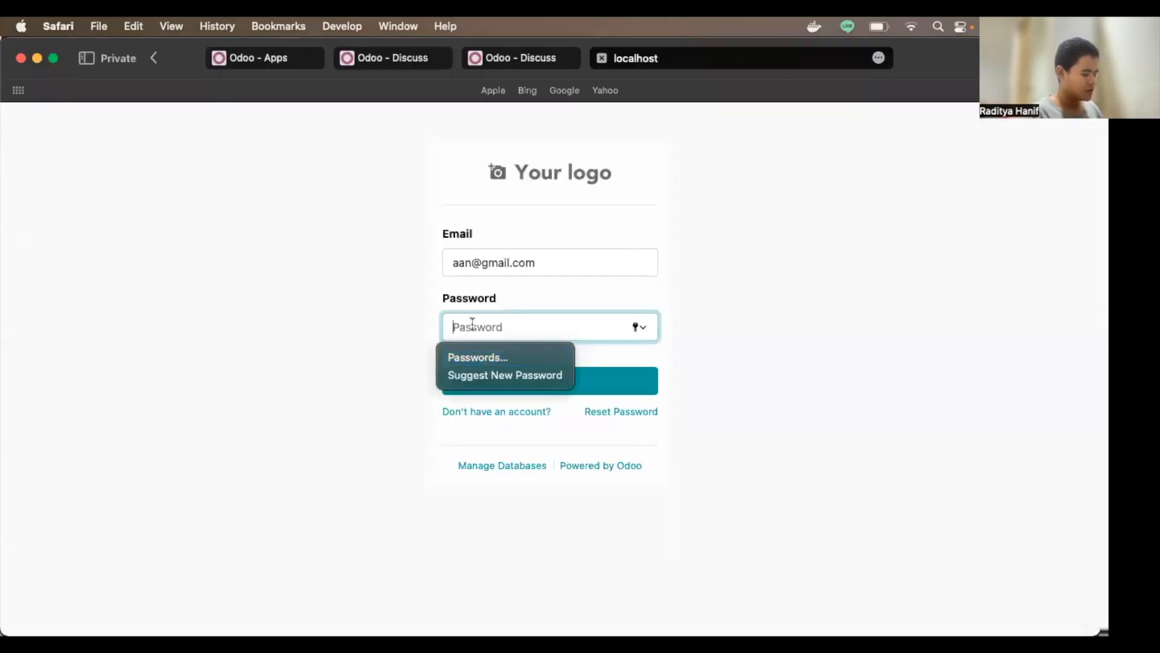
Step: Enter the user's password and submit the login to reach the Discuss inbox
{"action": "key", "text": "Return"}
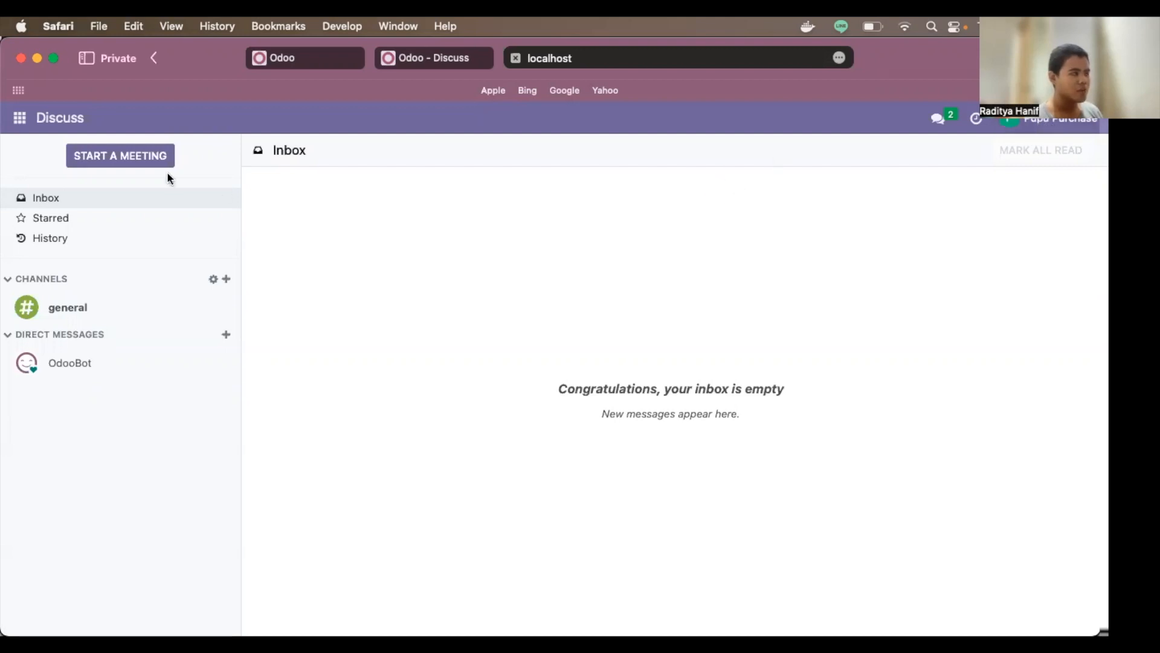
Step: Open the Purchase app and scroll through the Products > Product list
{"action": "left_click", "coordinate": [19, 117]}
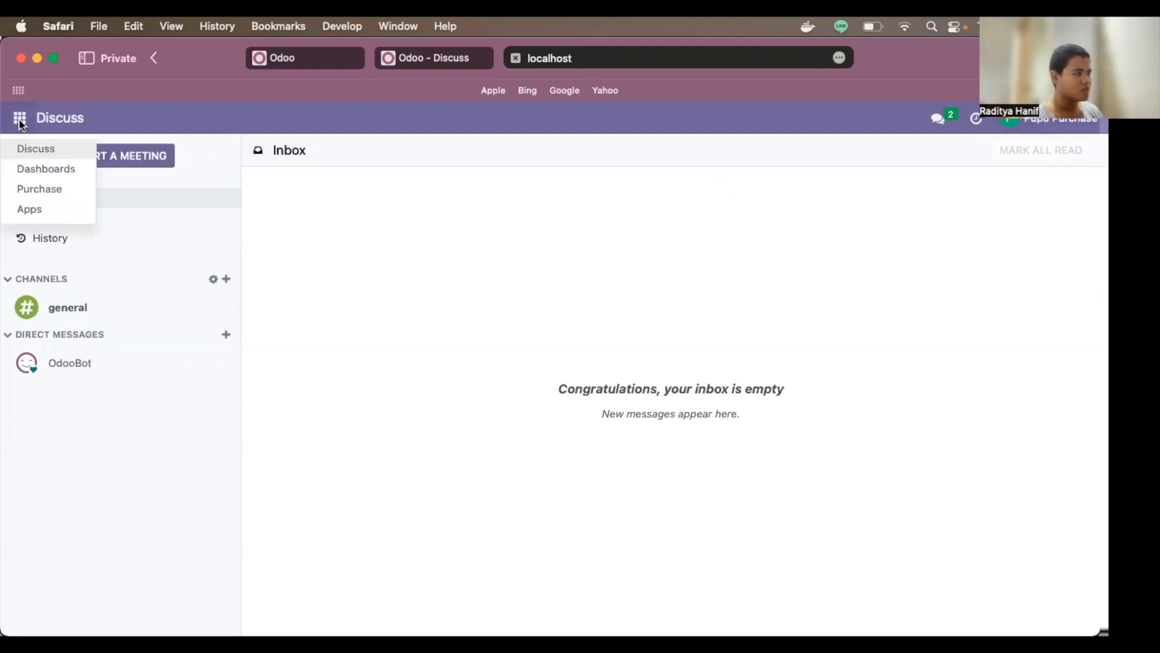
{"action": "left_click", "coordinate": [57, 191]}
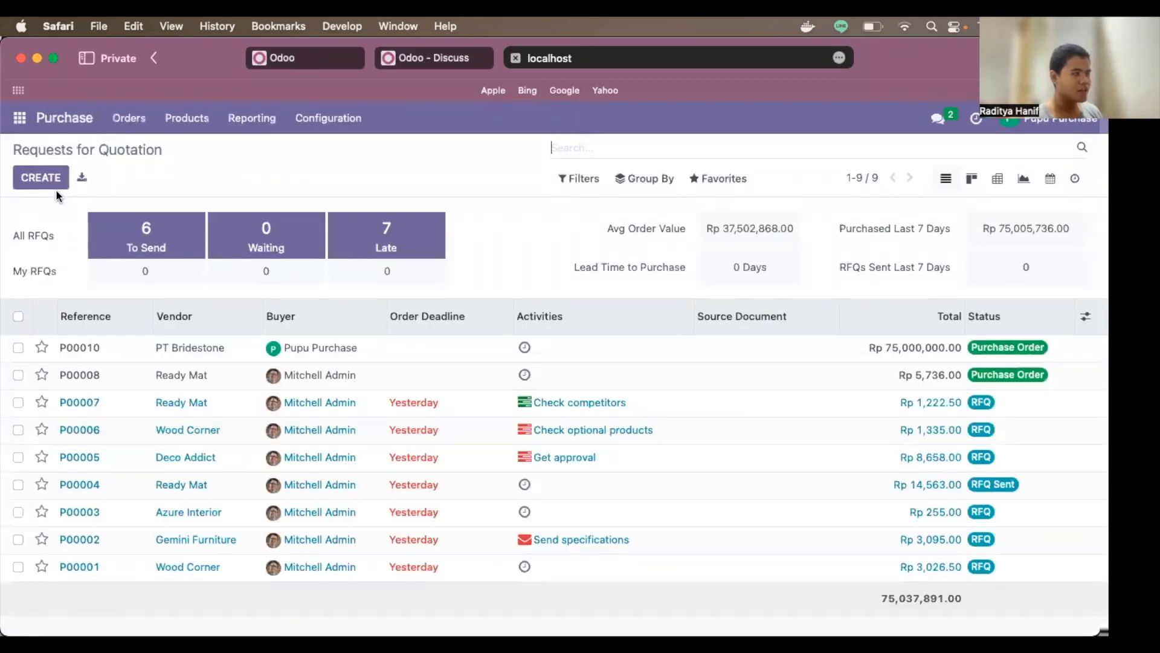
{"action": "left_click", "coordinate": [192, 119]}
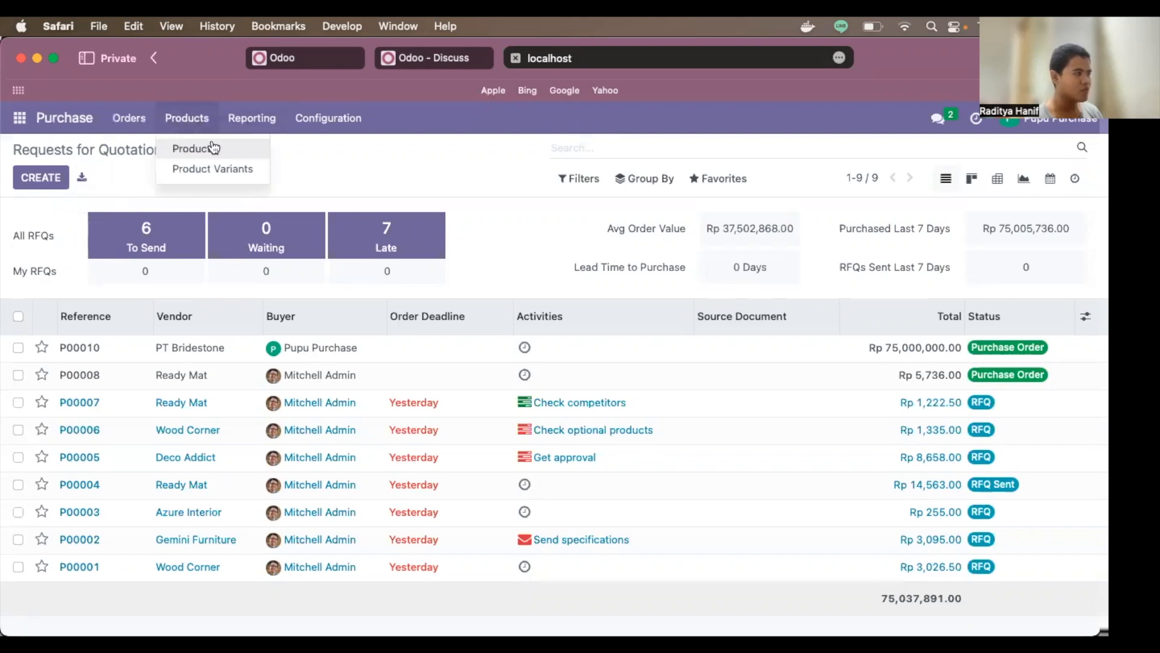
{"action": "left_click", "coordinate": [213, 147]}
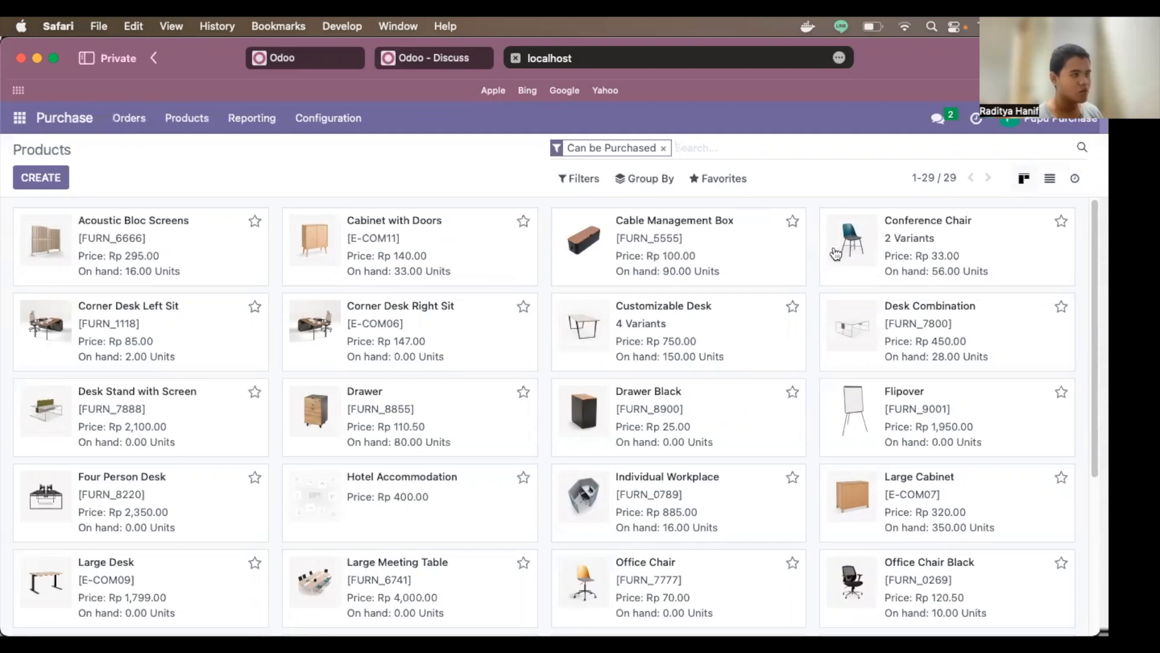
{"action": "scroll", "coordinate": [861, 266], "scroll_direction": "down", "scroll_amount": 4}
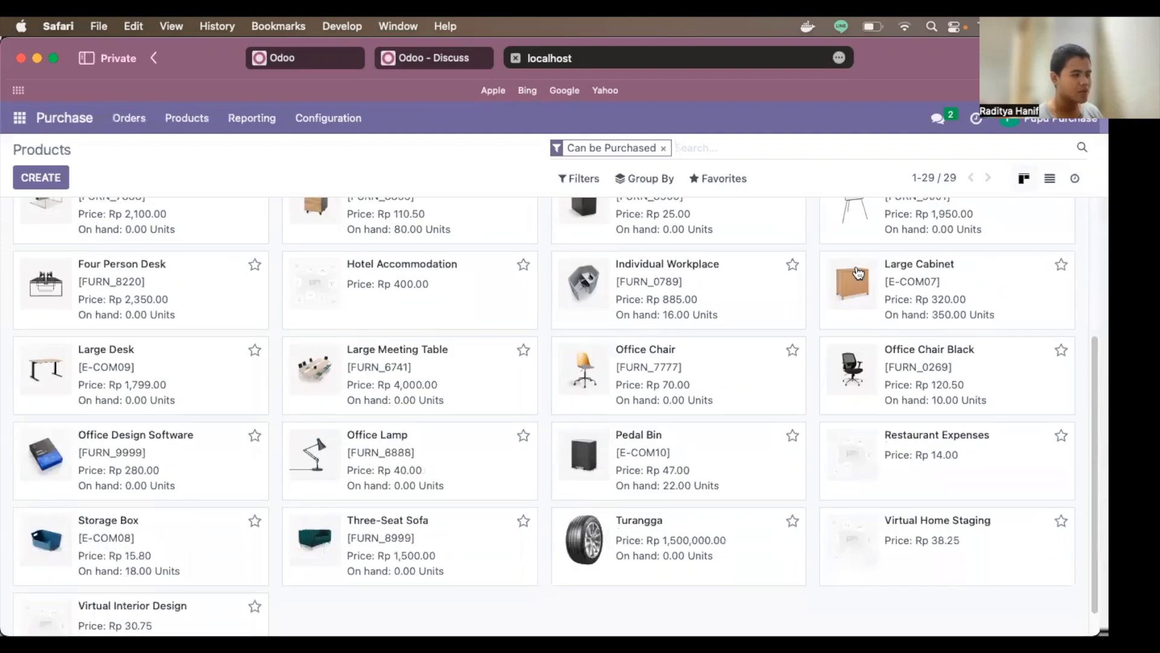
{"action": "scroll", "coordinate": [859, 272], "scroll_direction": "down", "scroll_amount": 1}
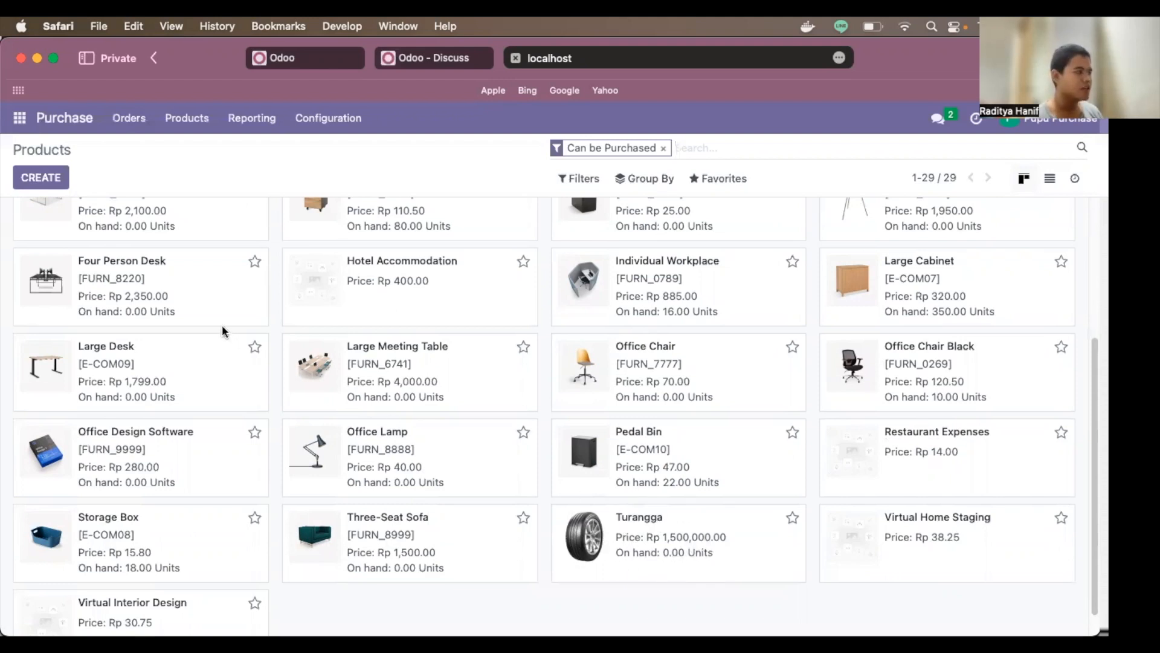
{"action": "scroll", "coordinate": [142, 284], "scroll_direction": "down", "scroll_amount": 1}
{"action": "scroll", "coordinate": [146, 299], "scroll_direction": "up", "scroll_amount": 5}
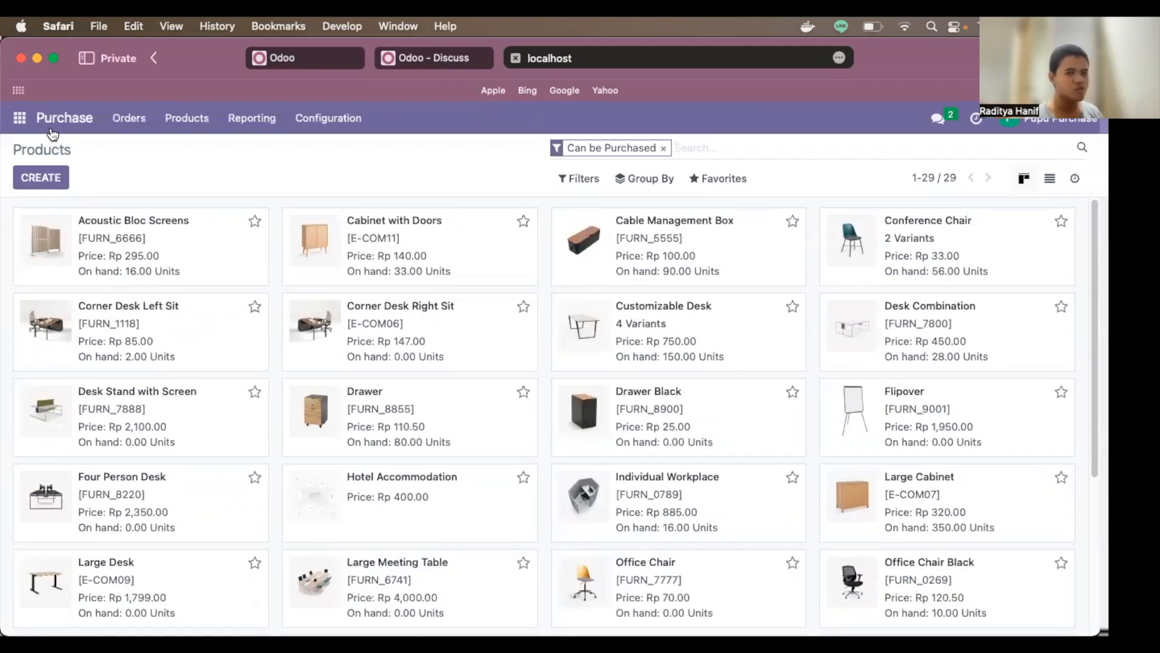
Step: Return to the Purchase Requests for Quotation list, briefly highlighting its title
{"action": "left_click", "coordinate": [20, 119]}
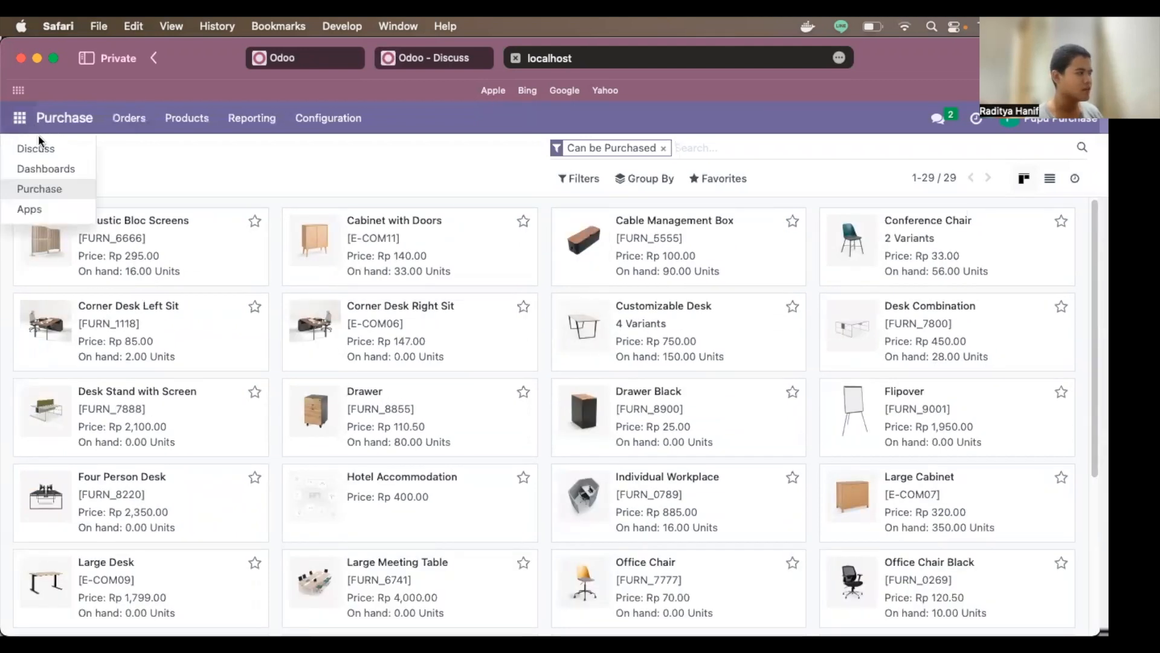
{"action": "left_click", "coordinate": [60, 126]}
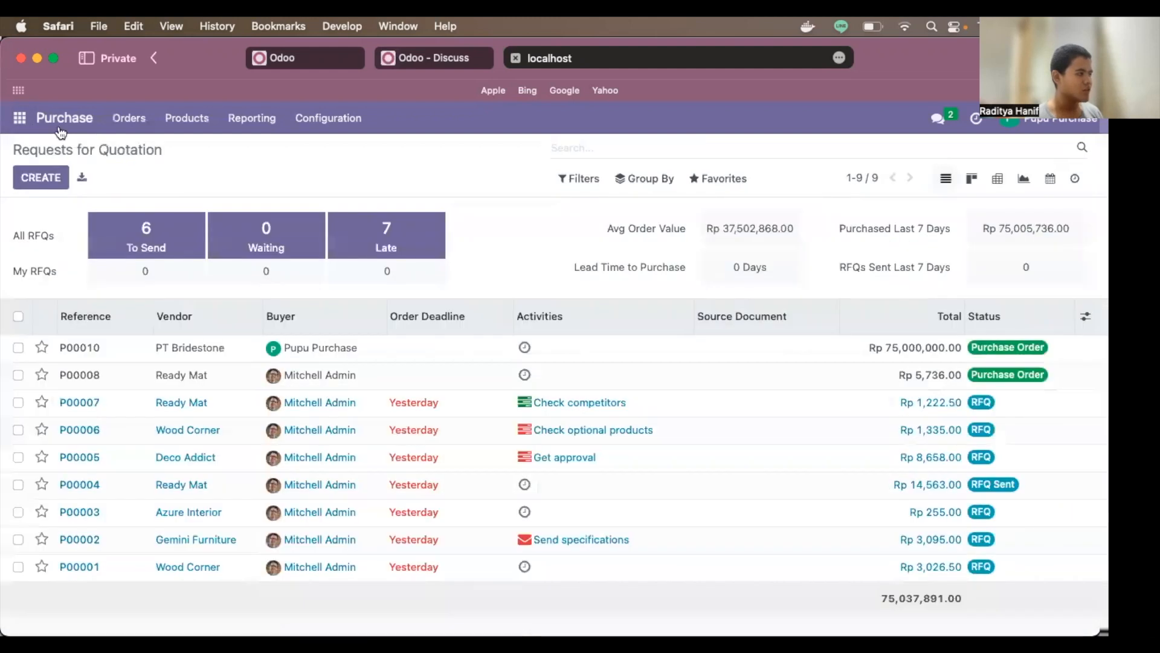
{"action": "left_click_drag", "start_coordinate": [11, 151], "coordinate": [167, 156]}
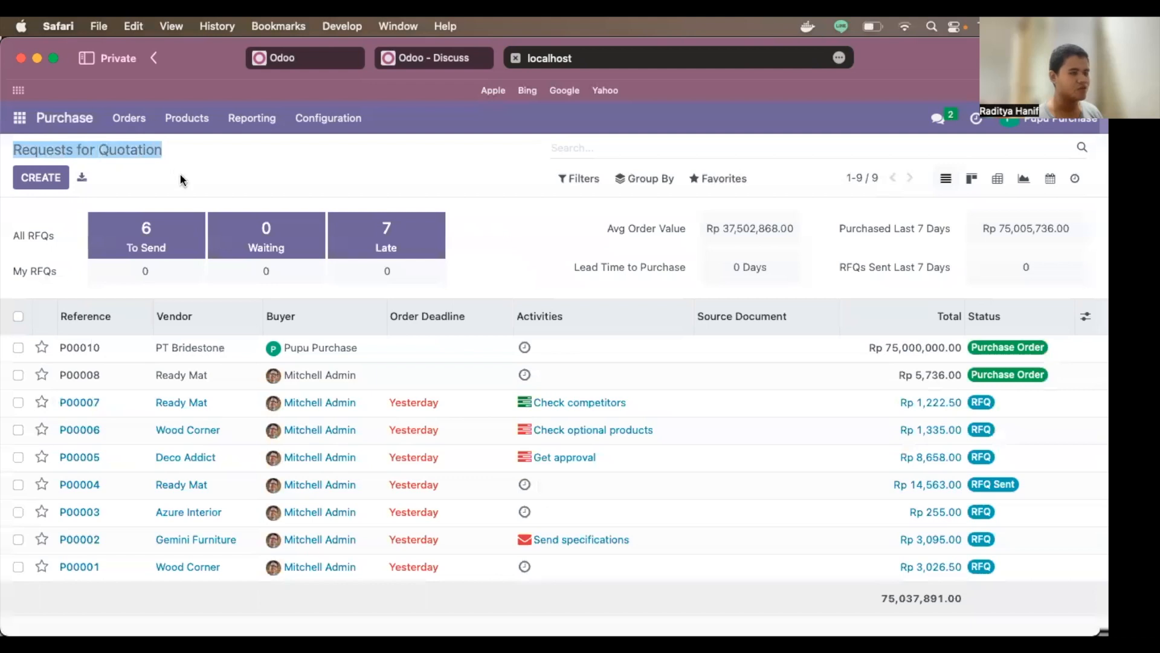
{"action": "left_click", "coordinate": [206, 163]}
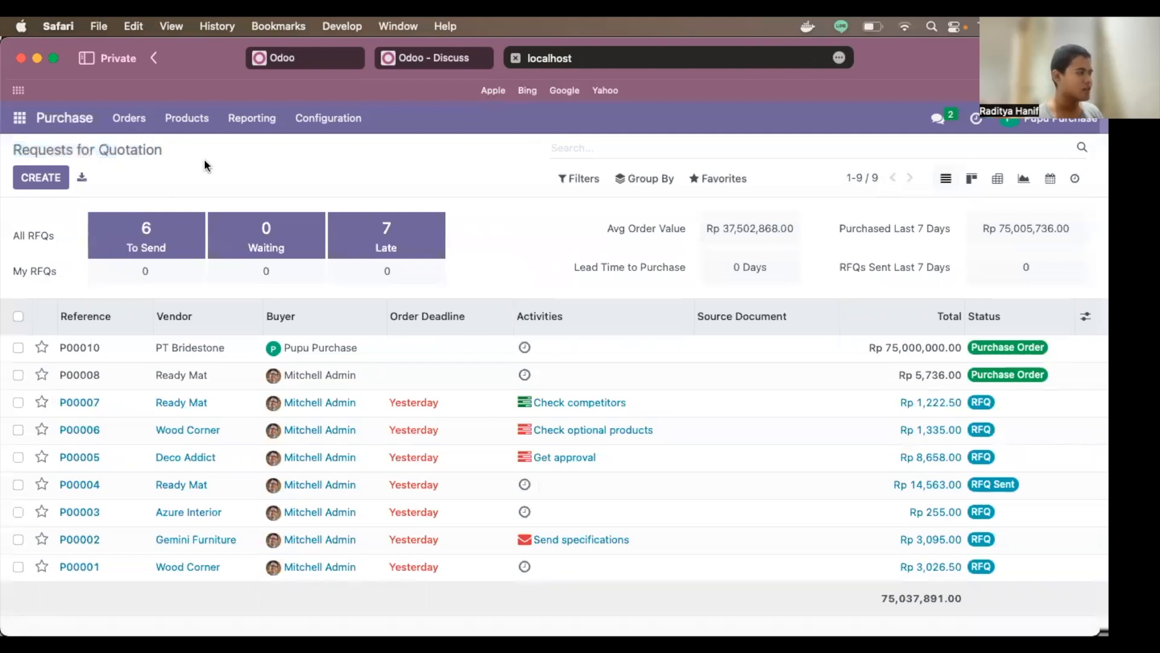
Step: Start a new request for quotation with PT Bridestone as the vendor
{"action": "left_click", "coordinate": [63, 190]}
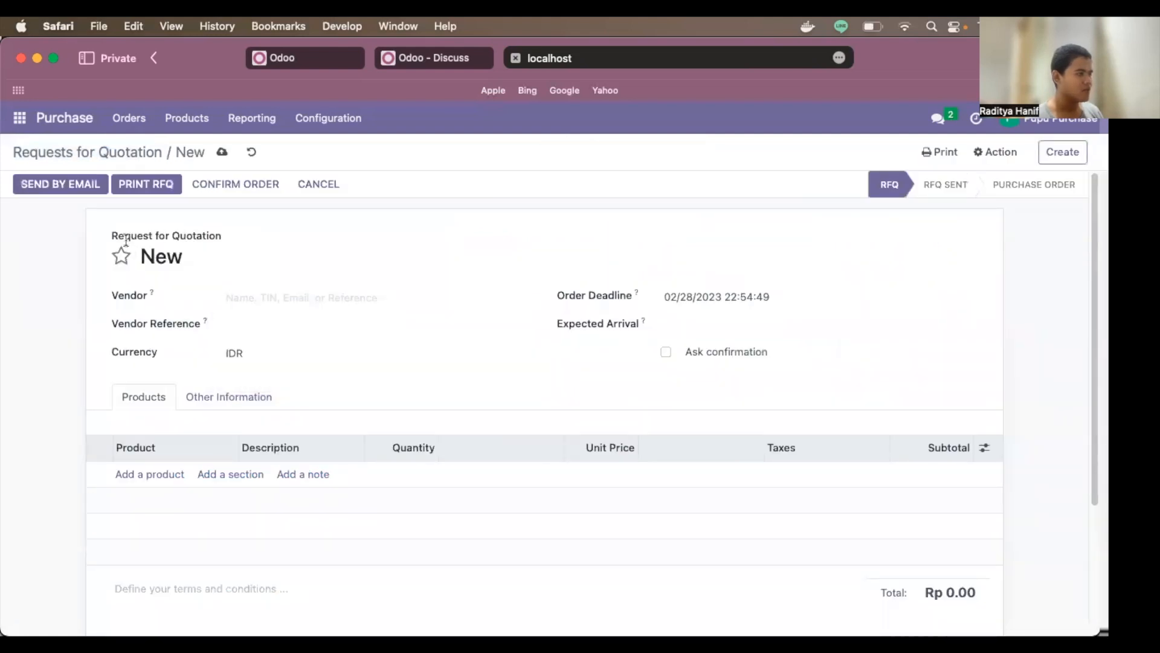
{"action": "left_click_drag", "start_coordinate": [111, 237], "coordinate": [184, 246]}
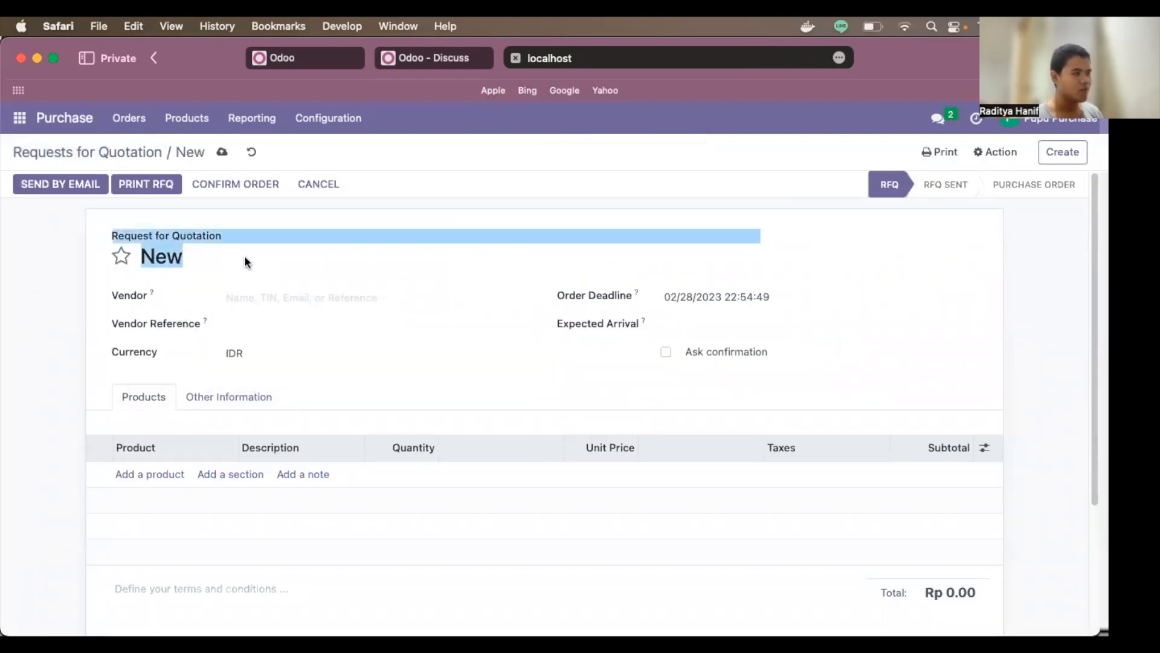
{"action": "left_click", "coordinate": [906, 256]}
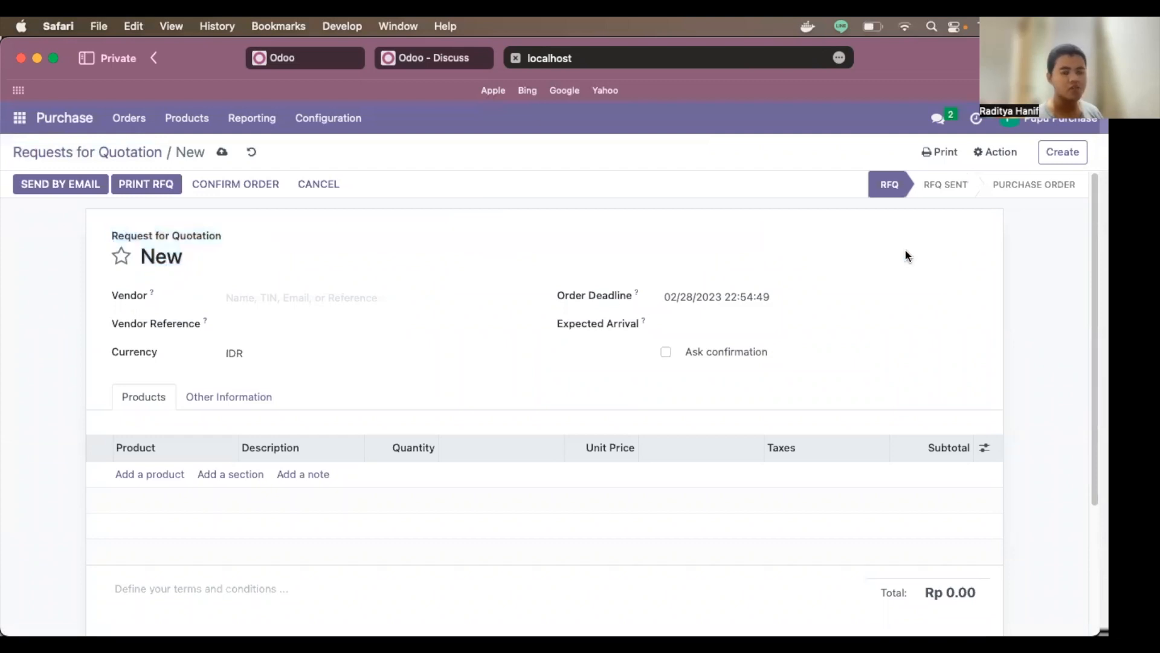
{"action": "left_click", "coordinate": [321, 295]}
{"action": "type", "text": "PT"}
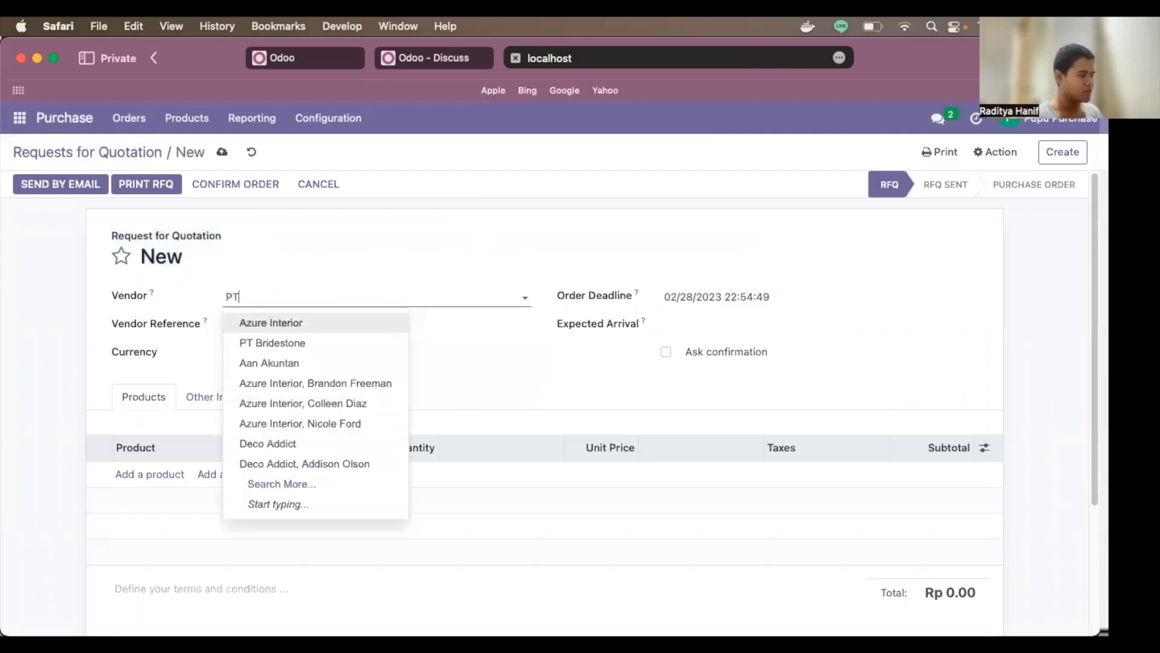
{"action": "left_click", "coordinate": [314, 322]}
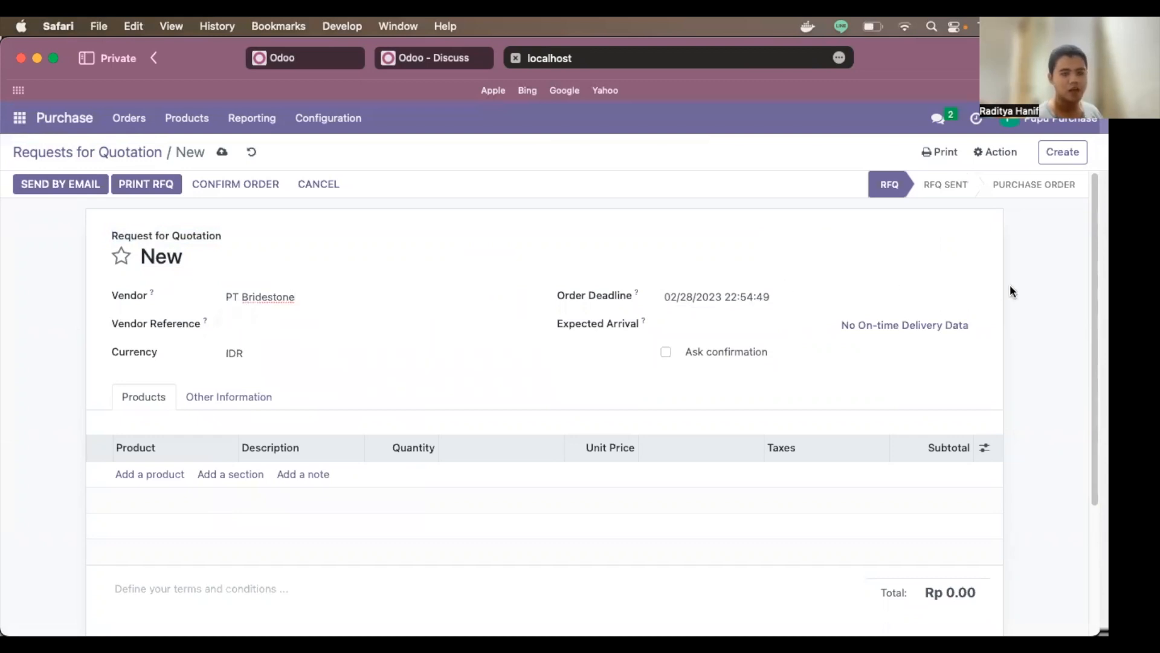
Step: Add a Turangga product line with quantity 50
{"action": "scroll", "coordinate": [278, 423], "scroll_direction": "down", "scroll_amount": 1}
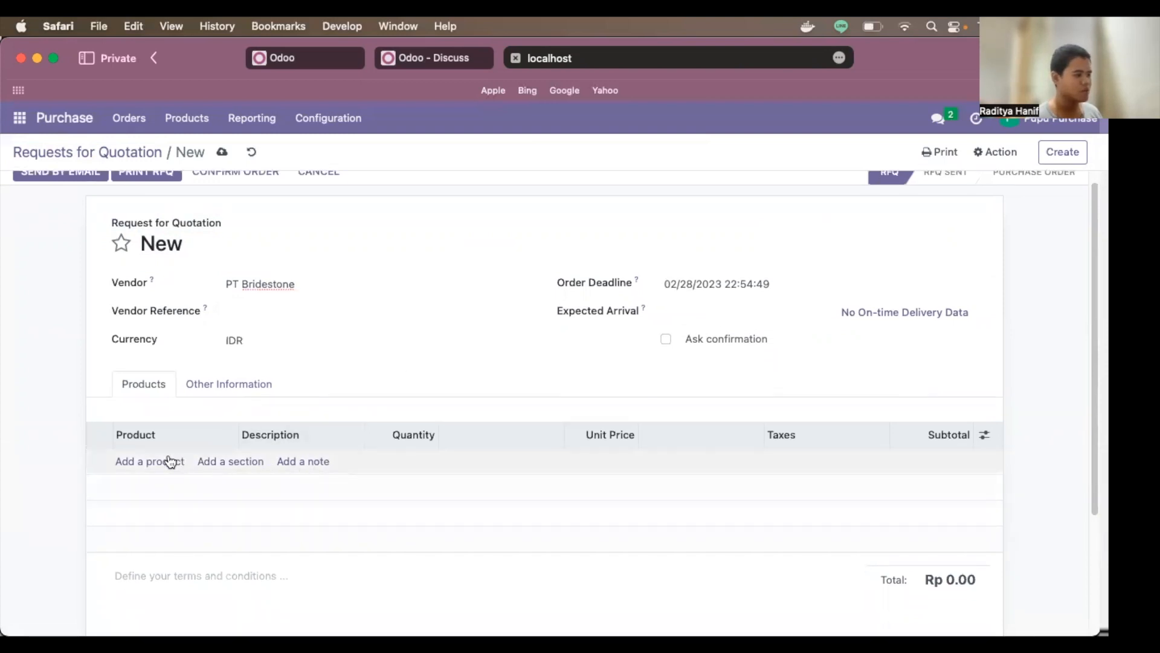
{"action": "left_click", "coordinate": [169, 461]}
{"action": "type", "text": "tu"}
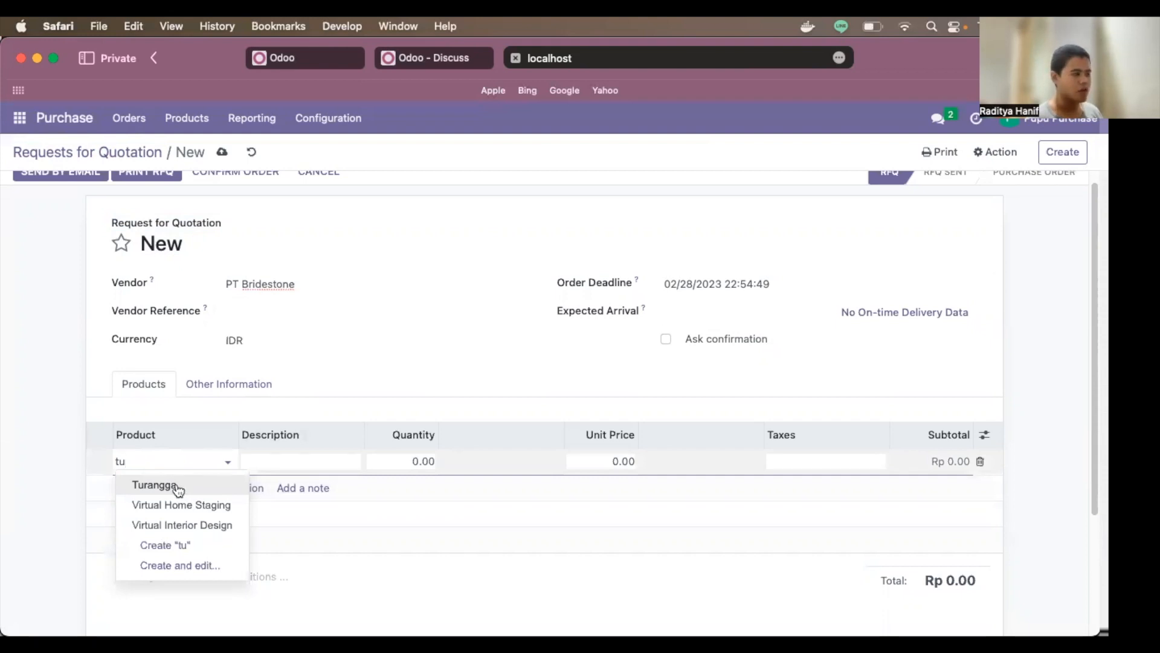
{"action": "left_click", "coordinate": [179, 485]}
{"action": "left_click", "coordinate": [424, 461]}
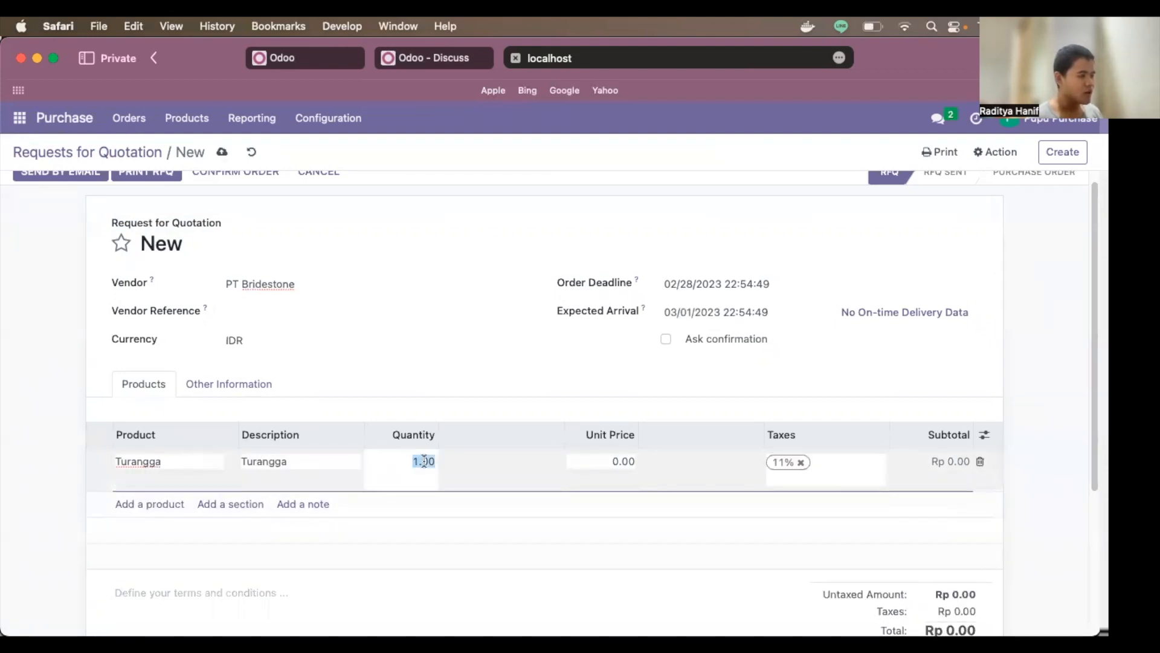
{"action": "type", "text": "50"}
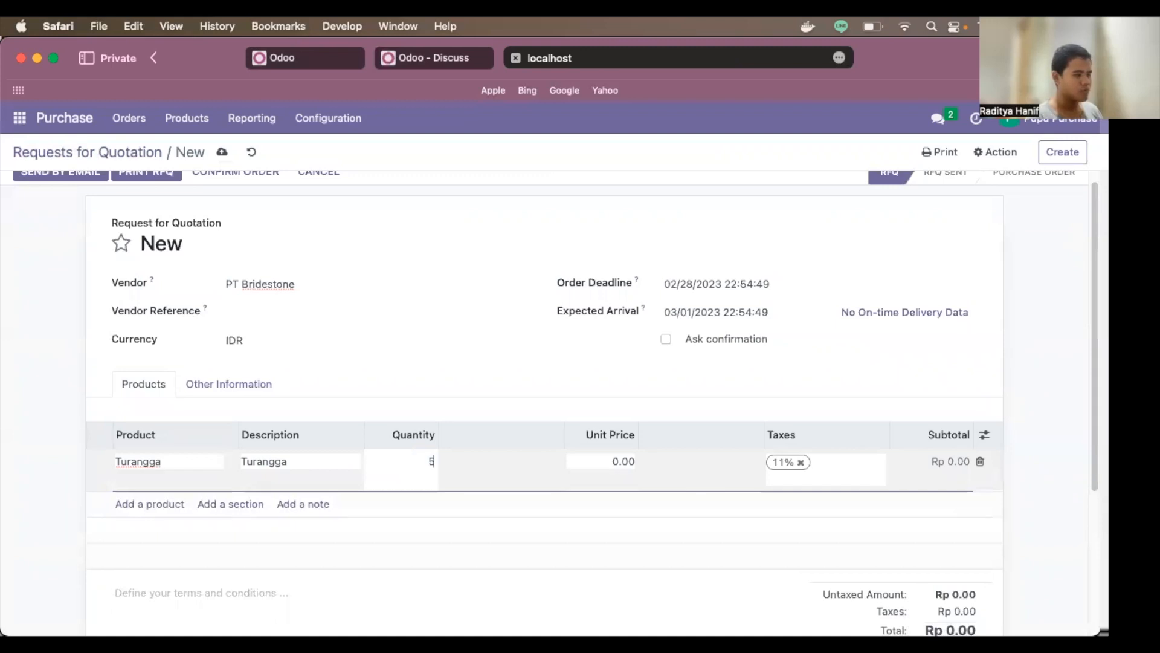
{"action": "left_click", "coordinate": [1041, 384]}
Step: Set the Turangga unit price to 1,500,000 and remove the 11% tax, totalling Rp 75,000,000.00
{"action": "left_click", "coordinate": [624, 459]}
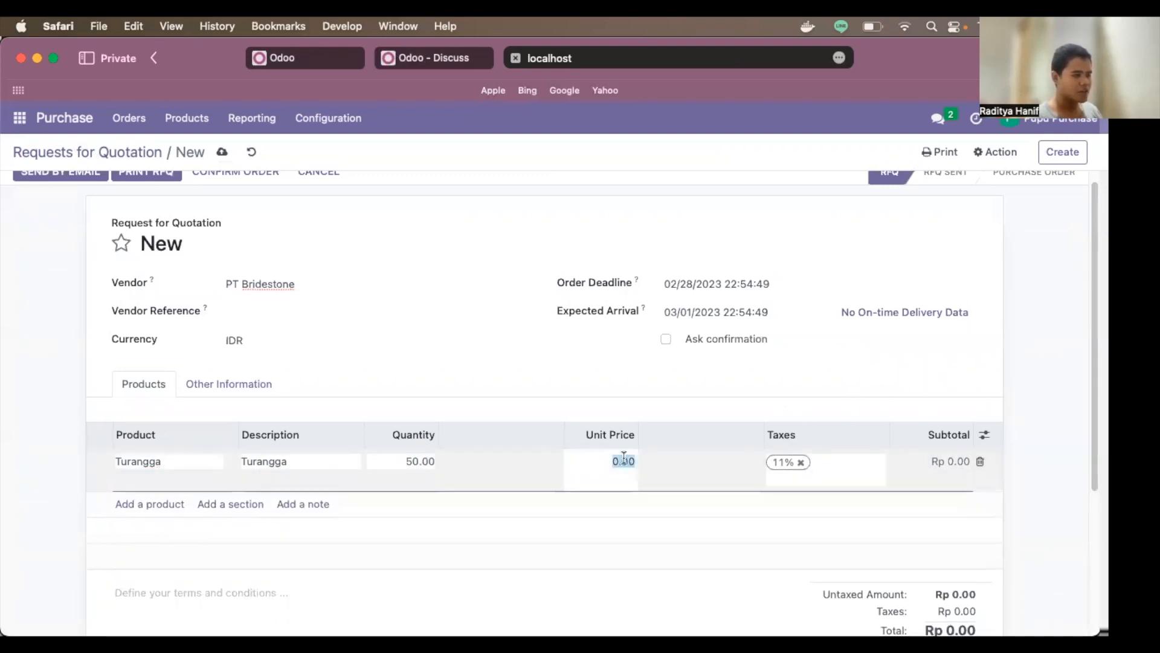
{"action": "type", "text": "1500000"}
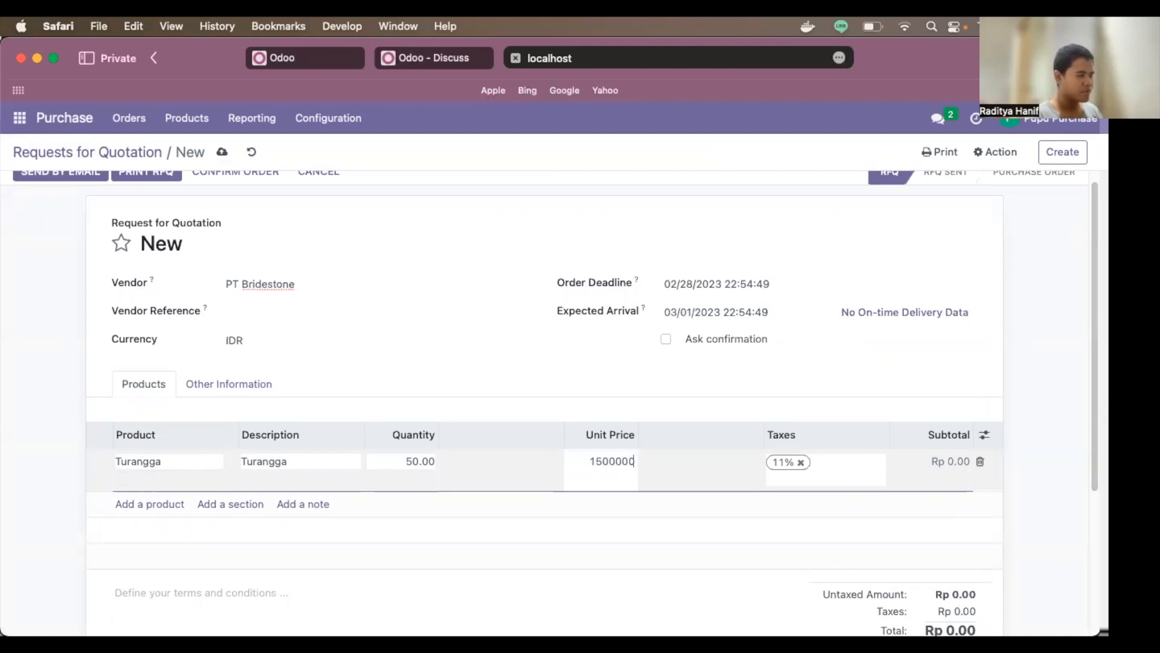
{"action": "left_click", "coordinate": [802, 463]}
{"action": "left_click", "coordinate": [1015, 438]}
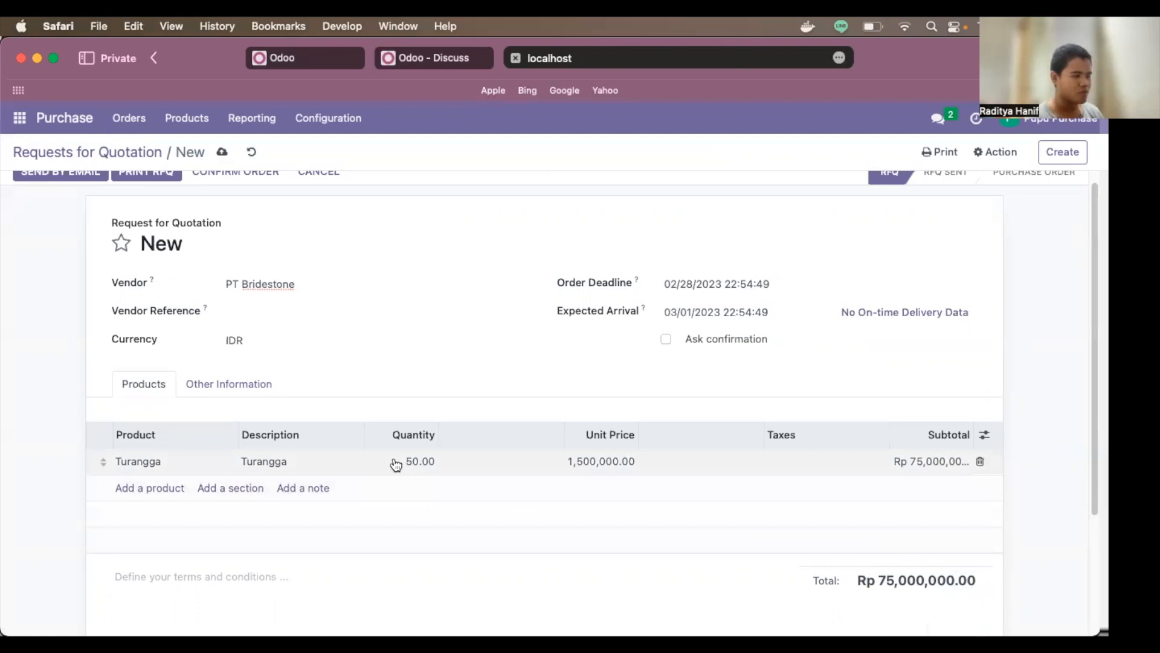
{"action": "scroll", "coordinate": [704, 469], "scroll_direction": "up", "scroll_amount": 1}
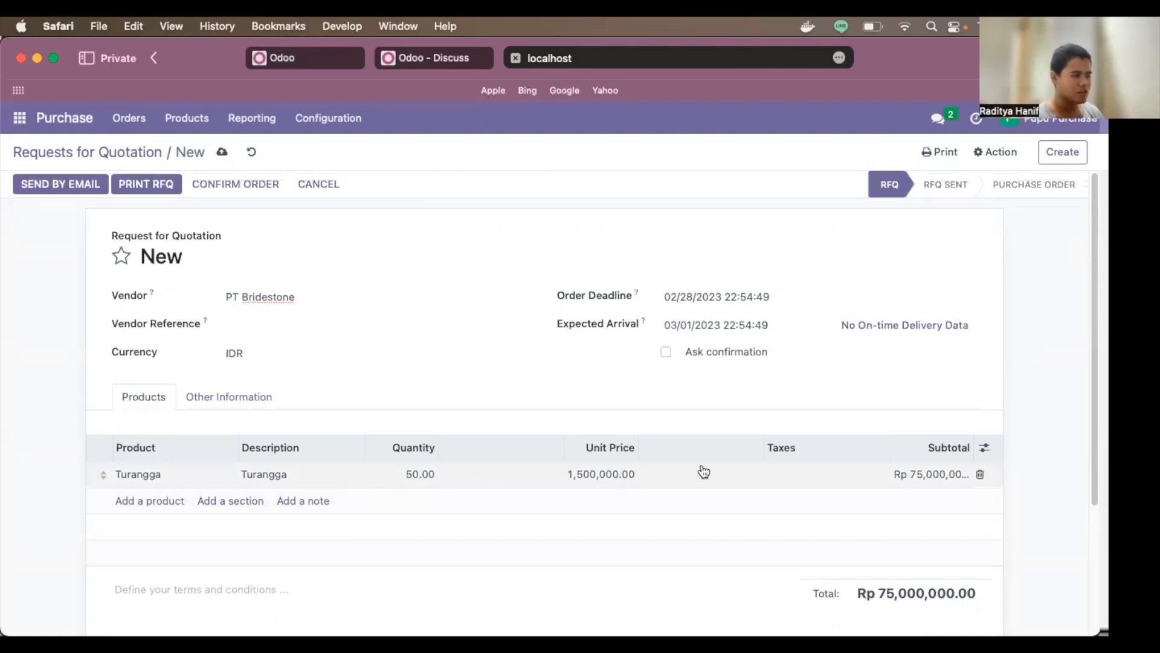
{"action": "scroll", "coordinate": [704, 471], "scroll_direction": "down", "scroll_amount": 3}
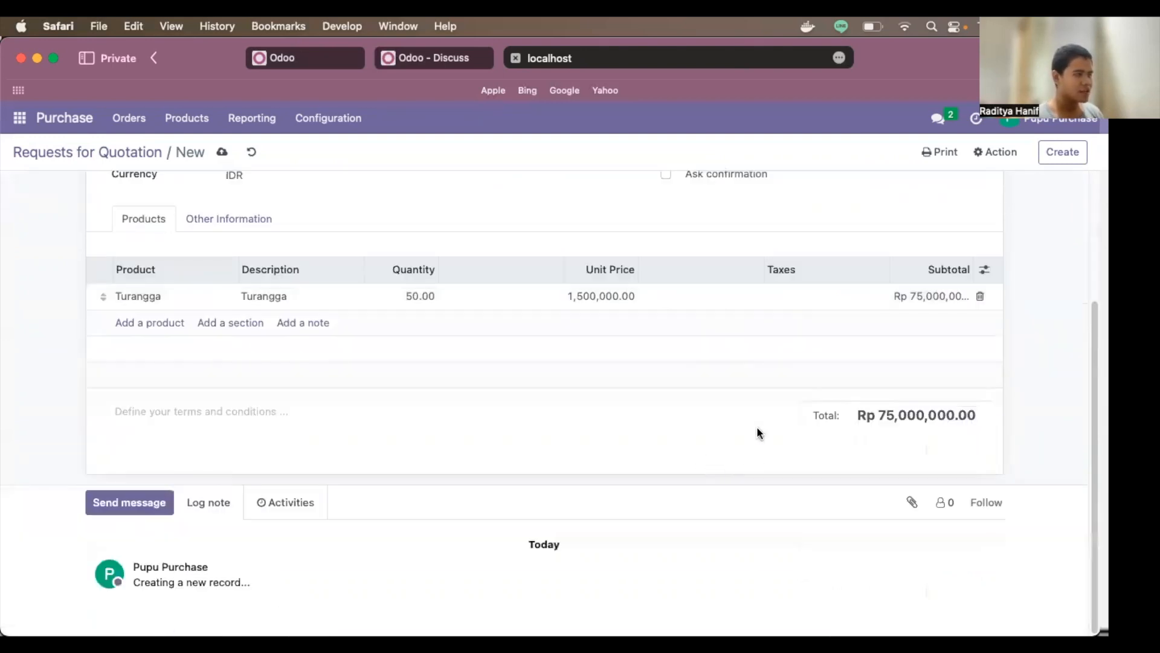
{"action": "scroll", "coordinate": [756, 429], "scroll_direction": "up", "scroll_amount": 3}
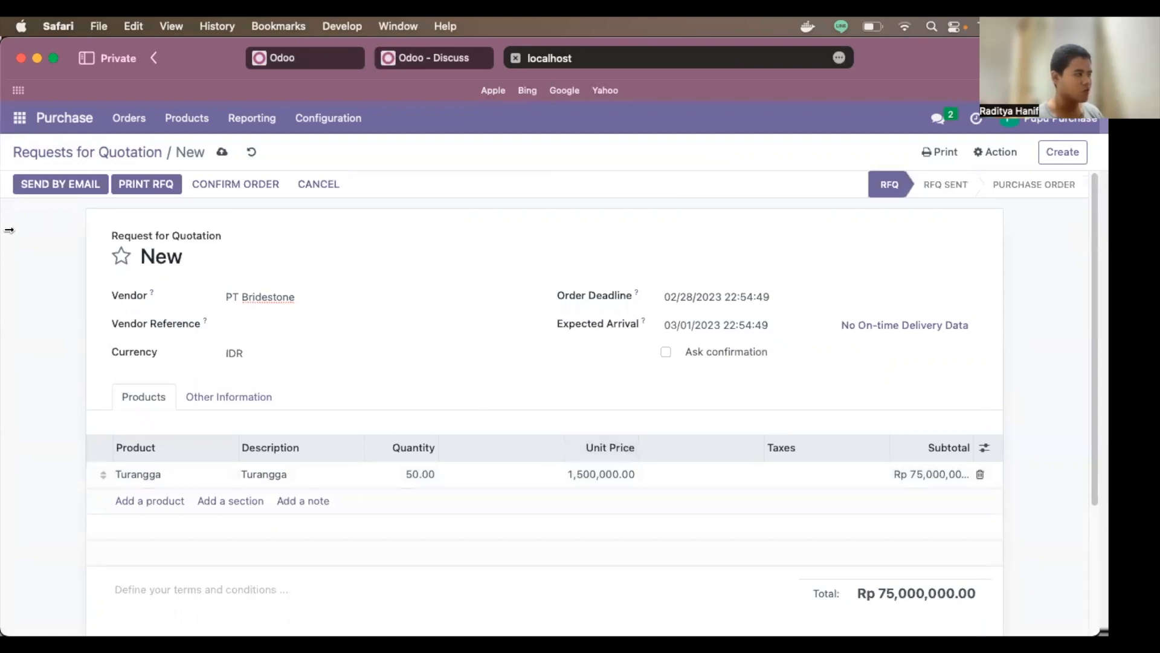
Step: Save PT Bridestone's e-mail address and send RFQ P00011 with its PDF to the vendor
{"action": "left_click", "coordinate": [53, 185]}
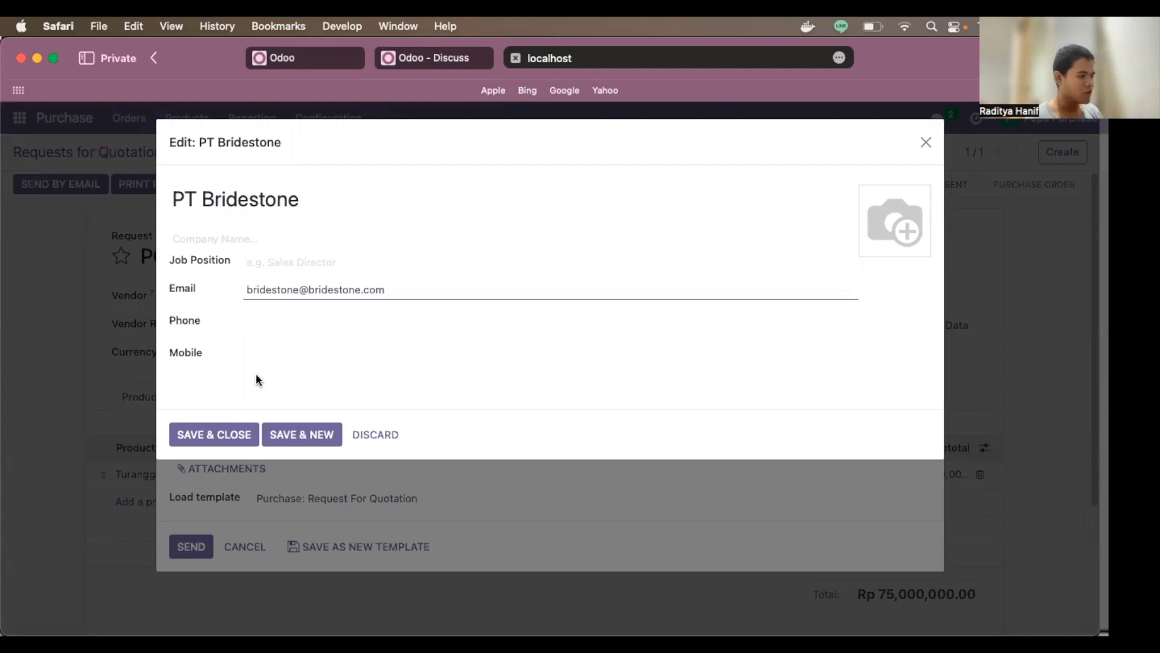
{"action": "left_click", "coordinate": [221, 437]}
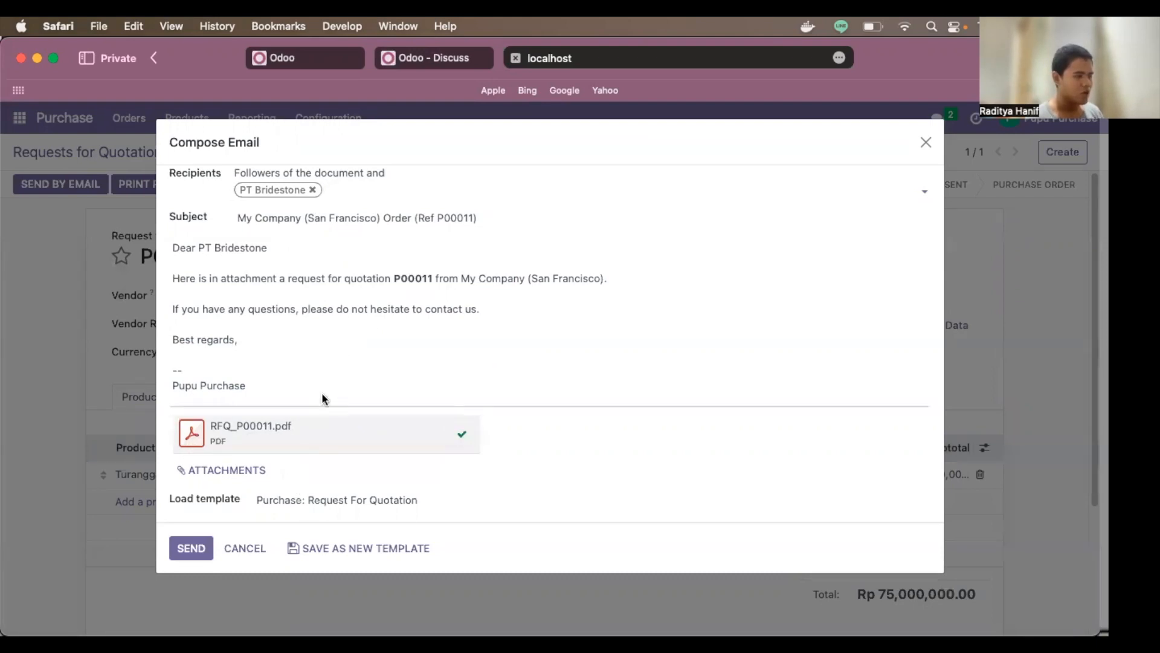
{"action": "left_click", "coordinate": [190, 549]}
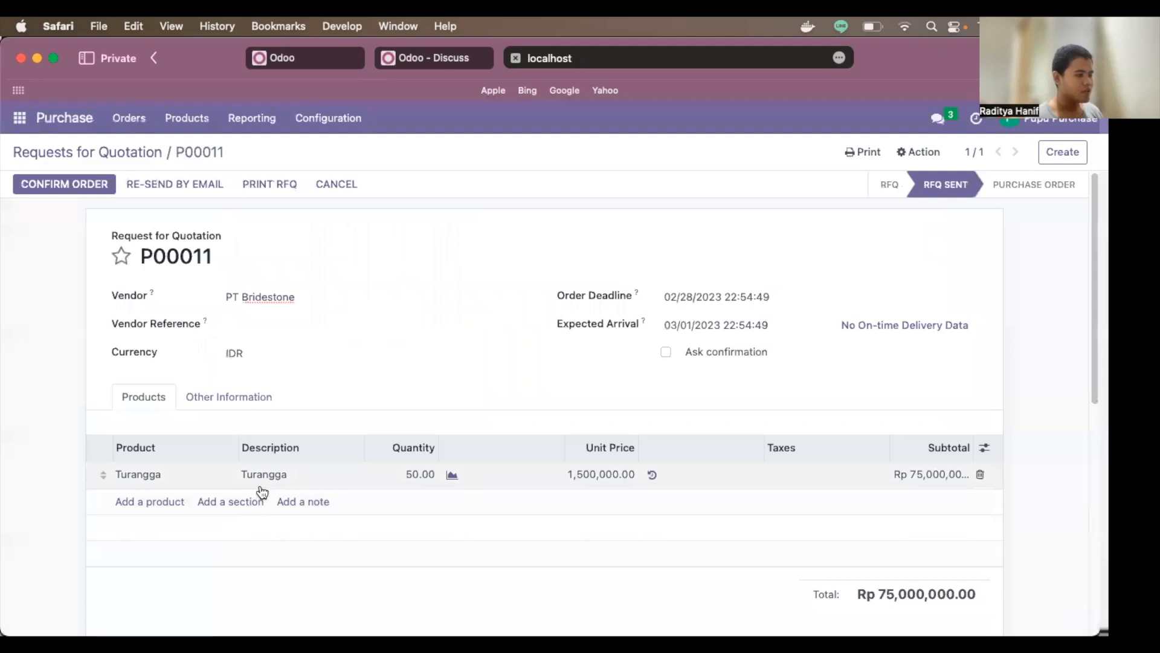
Step: Review RFQ P00011 and confirm it as a purchase order of Rp 75,000,000.00
{"action": "scroll", "coordinate": [266, 484], "scroll_direction": "down", "scroll_amount": 10}
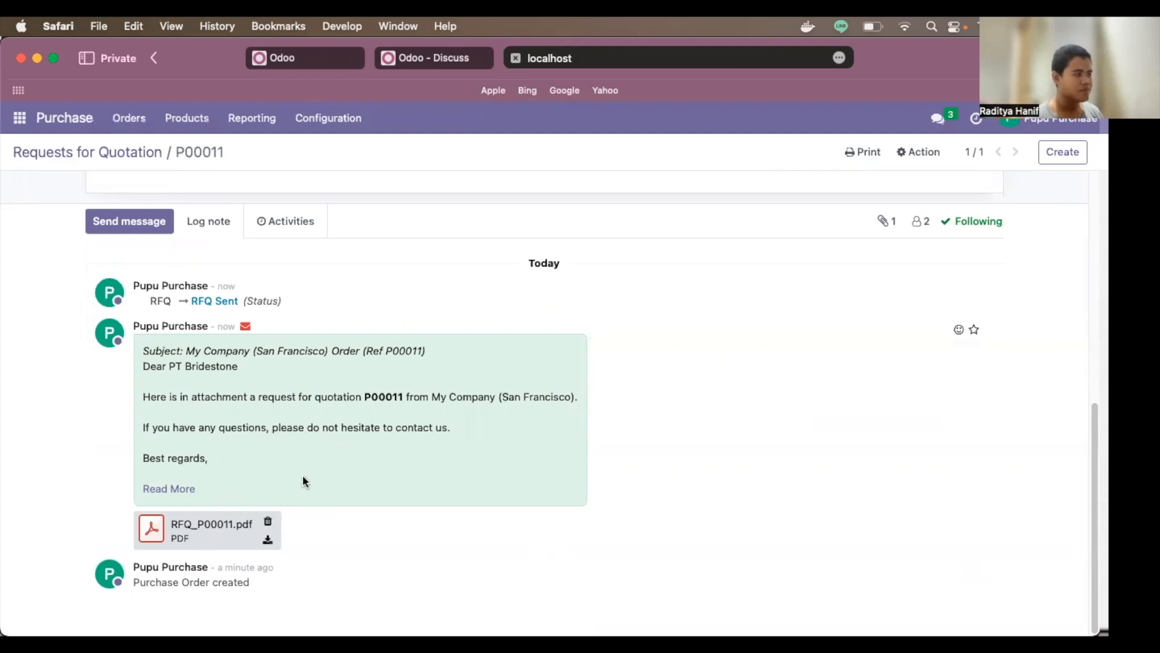
{"action": "scroll", "coordinate": [302, 474], "scroll_direction": "up", "scroll_amount": 10}
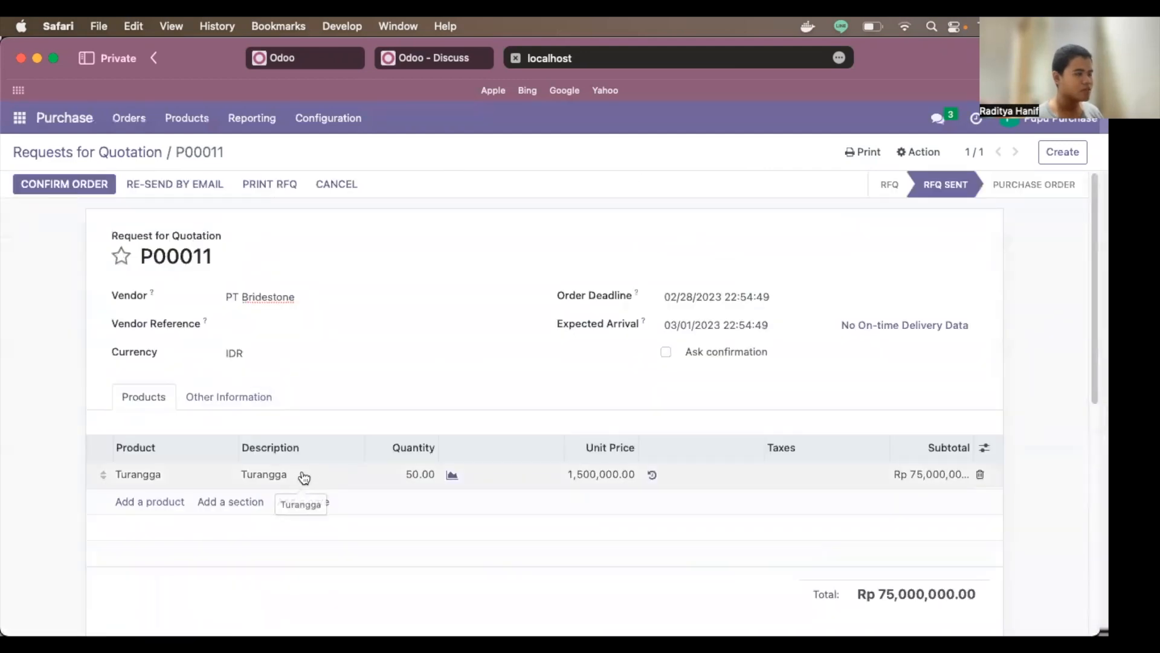
{"action": "scroll", "coordinate": [311, 463], "scroll_direction": "down", "scroll_amount": 1}
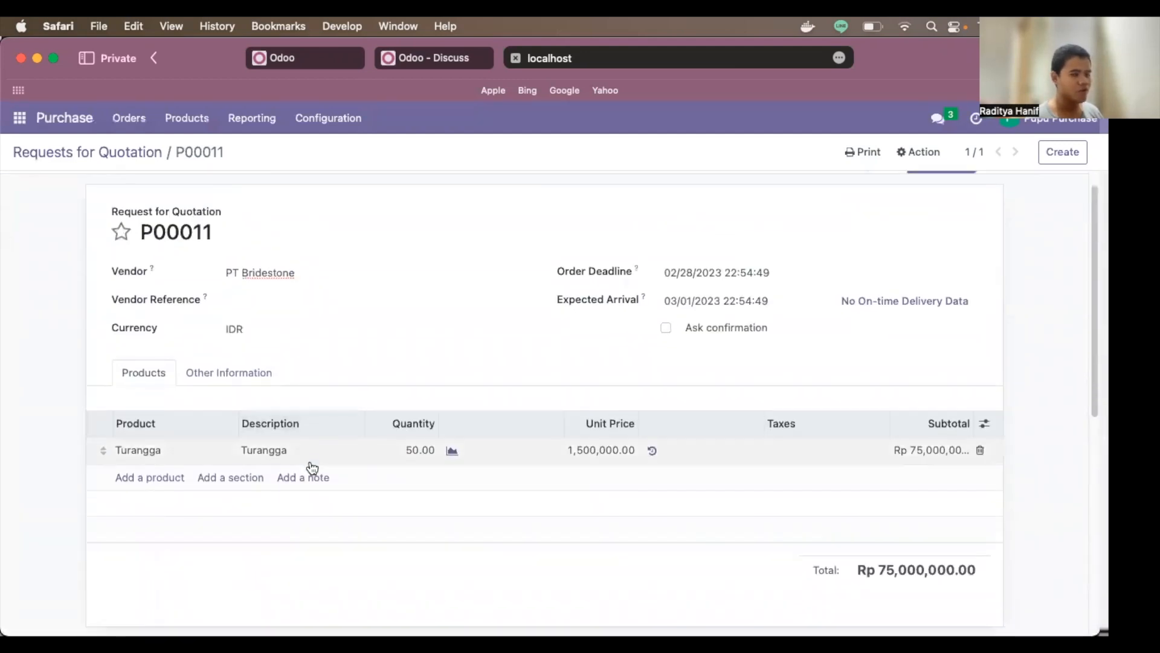
{"action": "scroll", "coordinate": [53, 245], "scroll_direction": "down", "scroll_amount": 1}
{"action": "scroll", "coordinate": [52, 245], "scroll_direction": "up", "scroll_amount": 2}
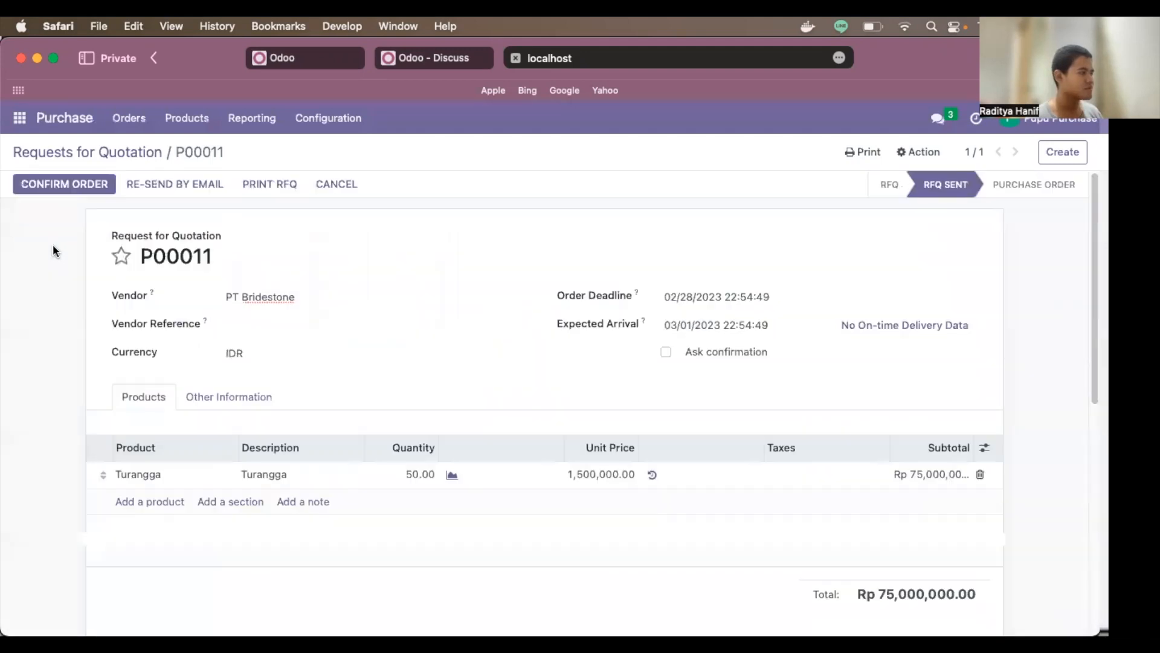
{"action": "left_click", "coordinate": [77, 187]}
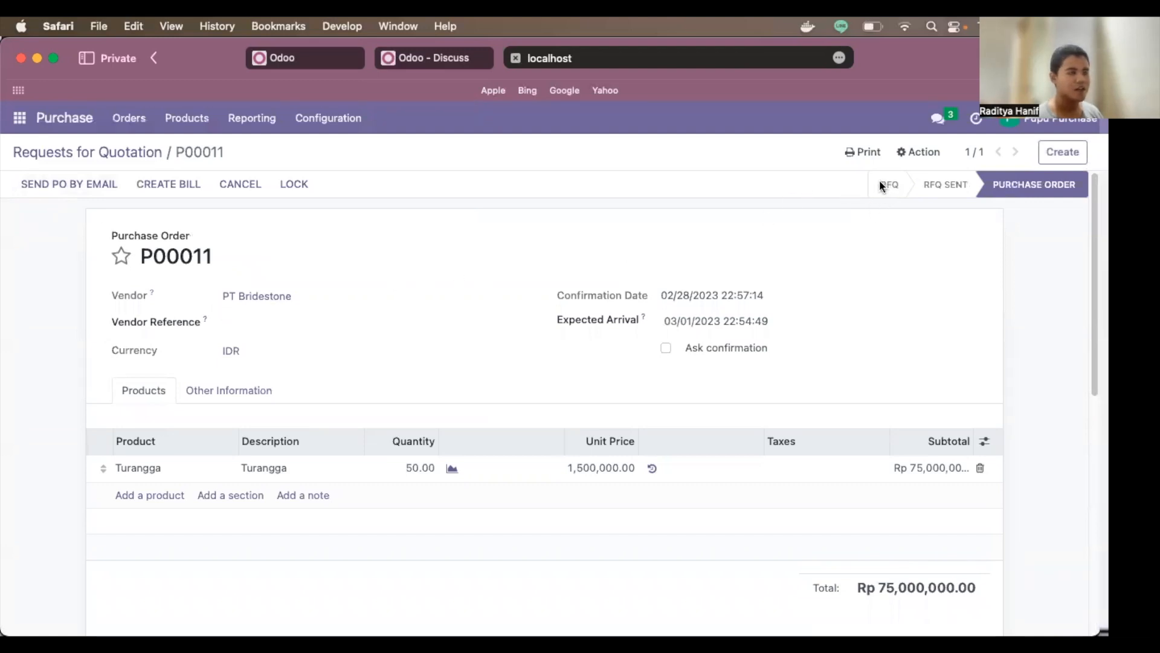
Step: Switch to the warehouse user's Odoo session and open the Inventory app
{"action": "left_click_drag", "start_coordinate": [926, 183], "coordinate": [1077, 186]}
{"action": "left_click", "coordinate": [1065, 219]}
{"action": "left_click", "coordinate": [318, 61]}
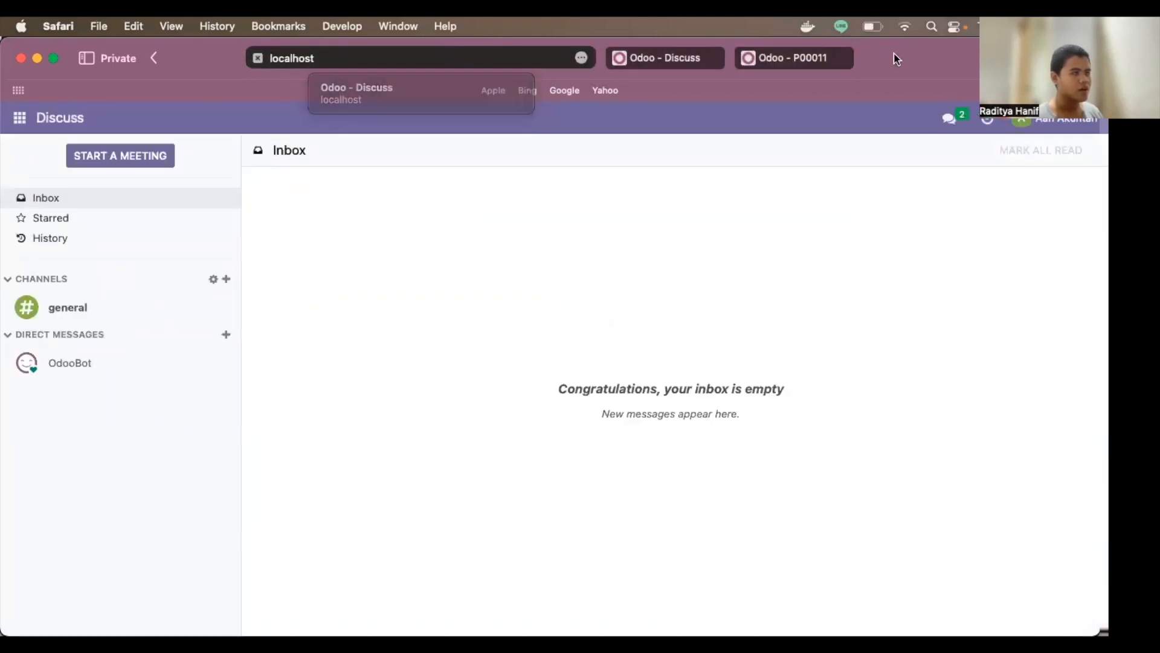
{"action": "left_click", "coordinate": [679, 61]}
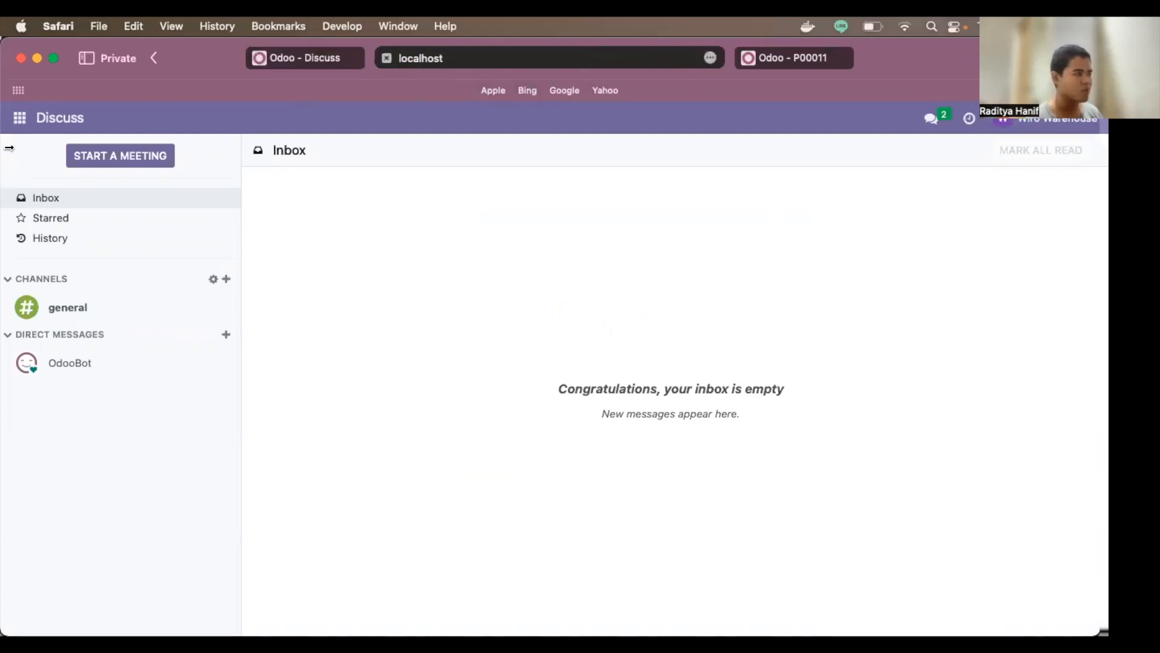
{"action": "left_click", "coordinate": [13, 123]}
{"action": "left_click", "coordinate": [58, 188]}
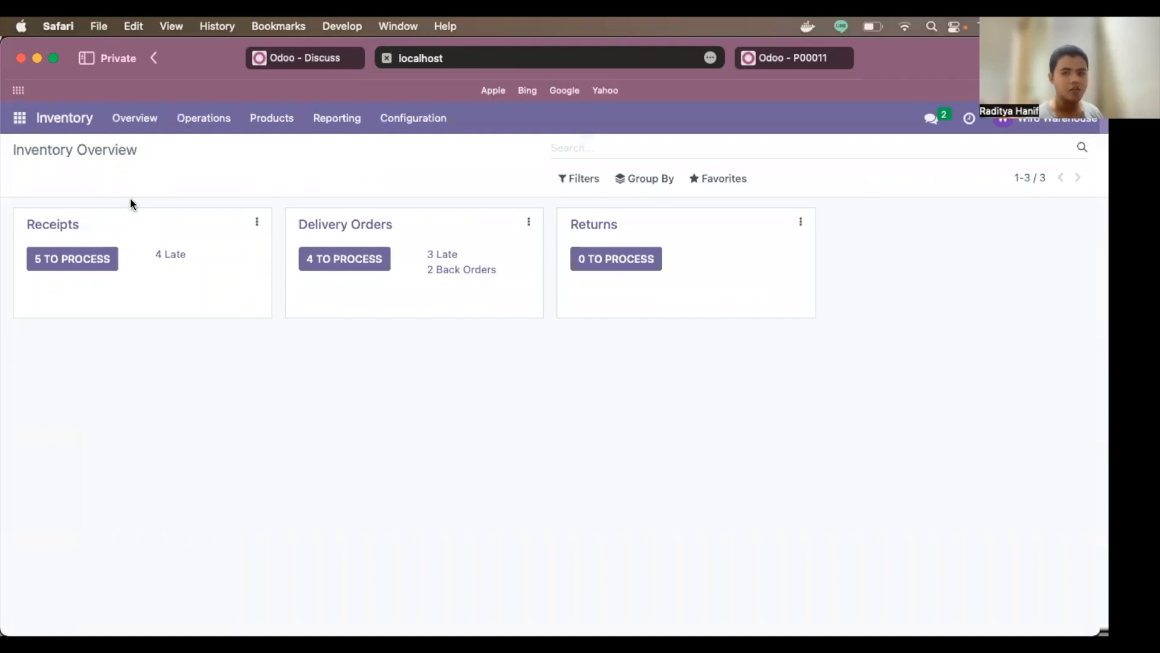
Step: List the receipts to process, check order number P00011, and open receipt WH/IN/00008
{"action": "left_click", "coordinate": [57, 224]}
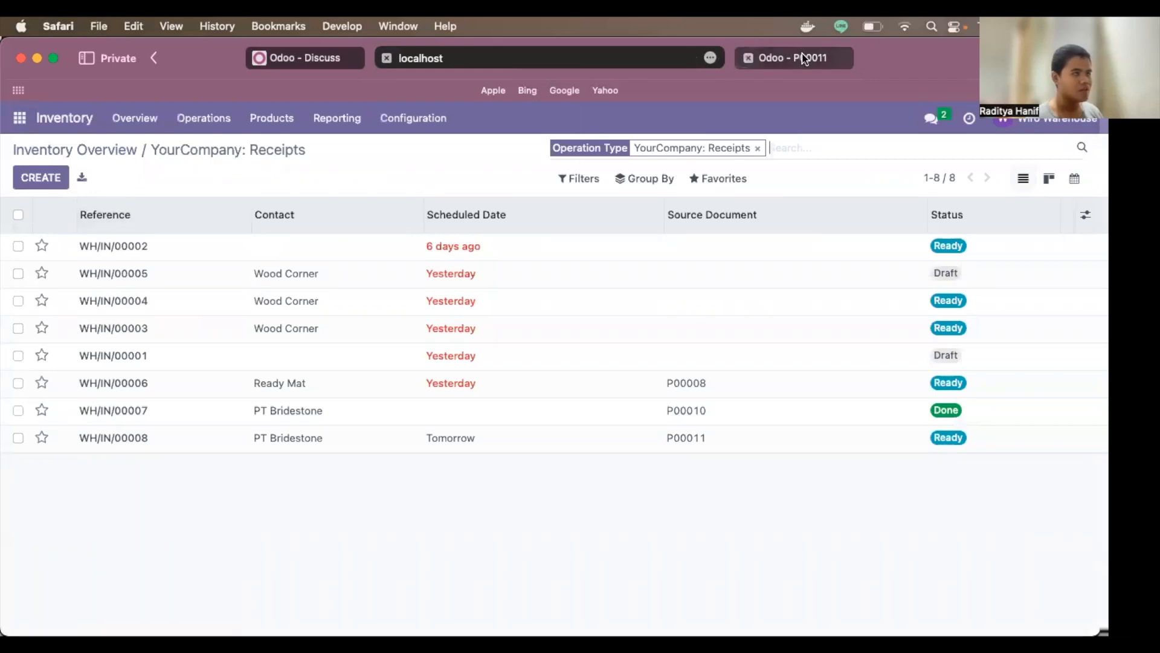
{"action": "left_click", "coordinate": [778, 55]}
{"action": "left_click_drag", "start_coordinate": [148, 257], "coordinate": [200, 263]}
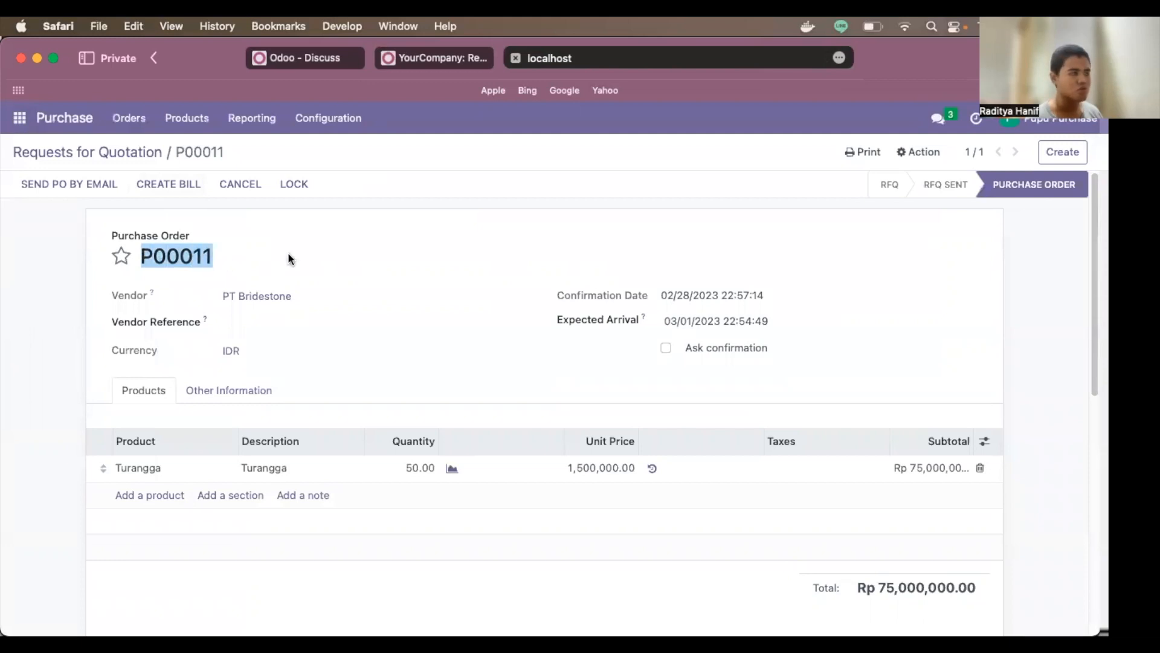
{"action": "left_click", "coordinate": [329, 247]}
{"action": "left_click", "coordinate": [416, 57]}
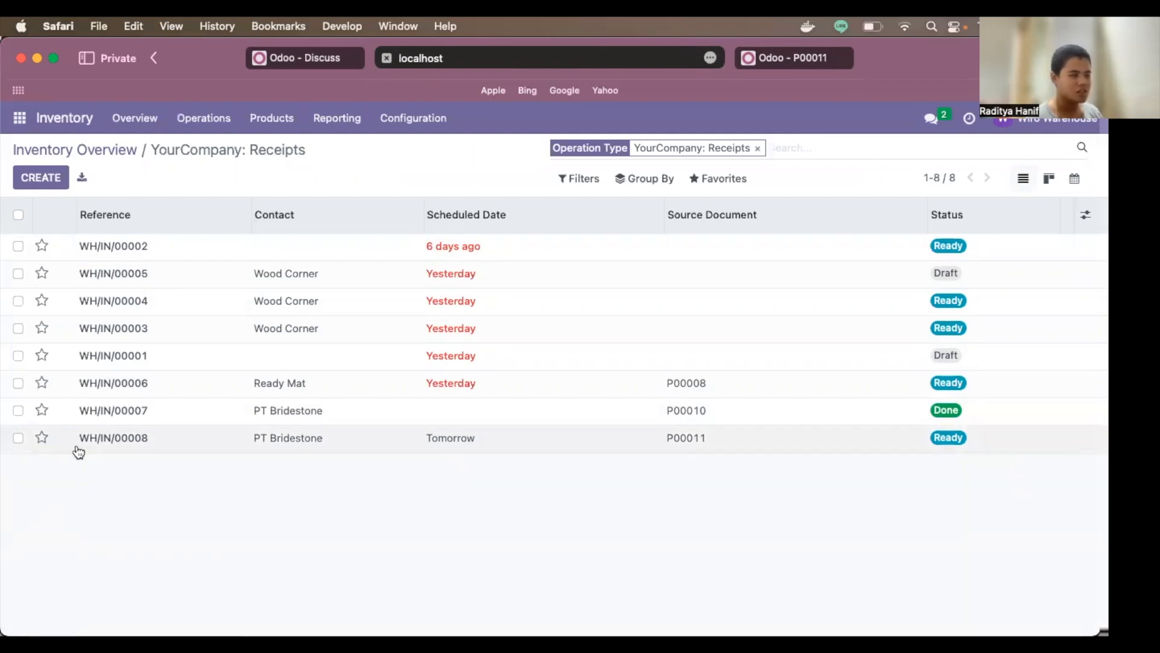
{"action": "left_click", "coordinate": [333, 444]}
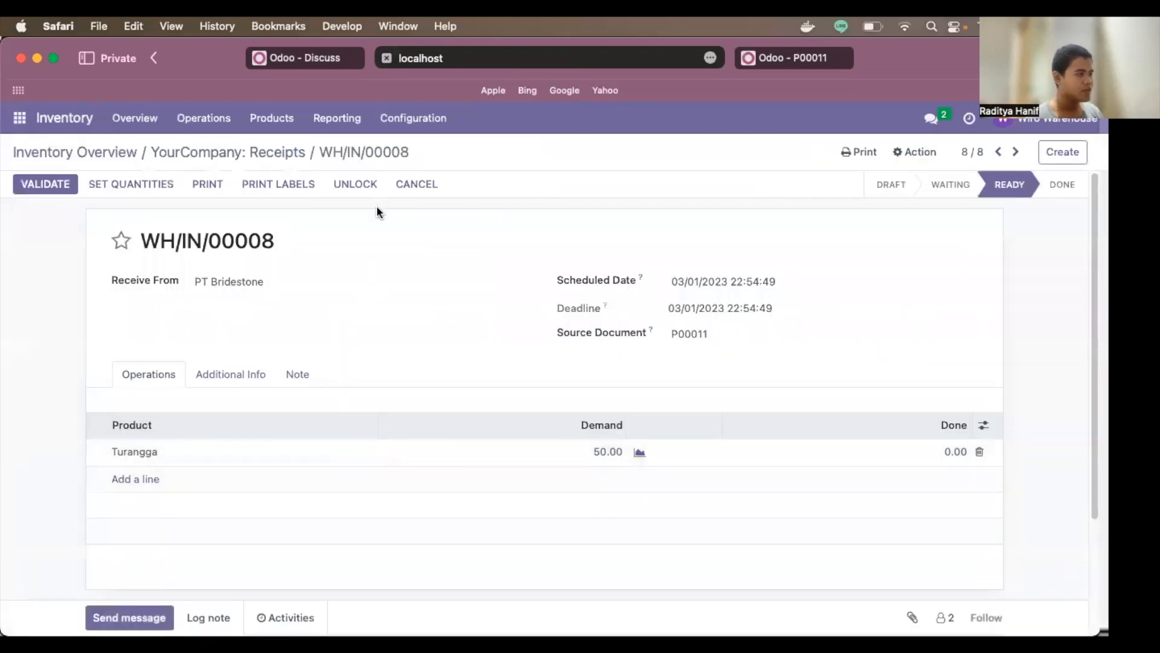
{"action": "scroll", "coordinate": [477, 266], "scroll_direction": "down", "scroll_amount": 4}
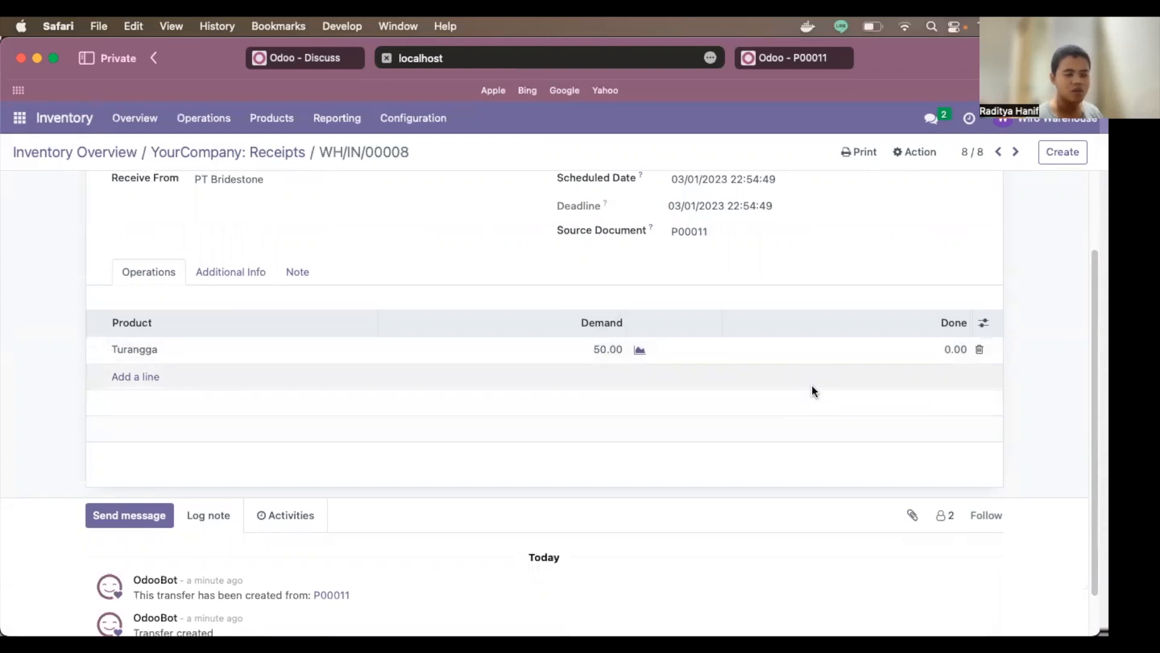
Step: Record 50 Turangga as done on WH/IN/00008 and validate the receipt
{"action": "left_click", "coordinate": [953, 348]}
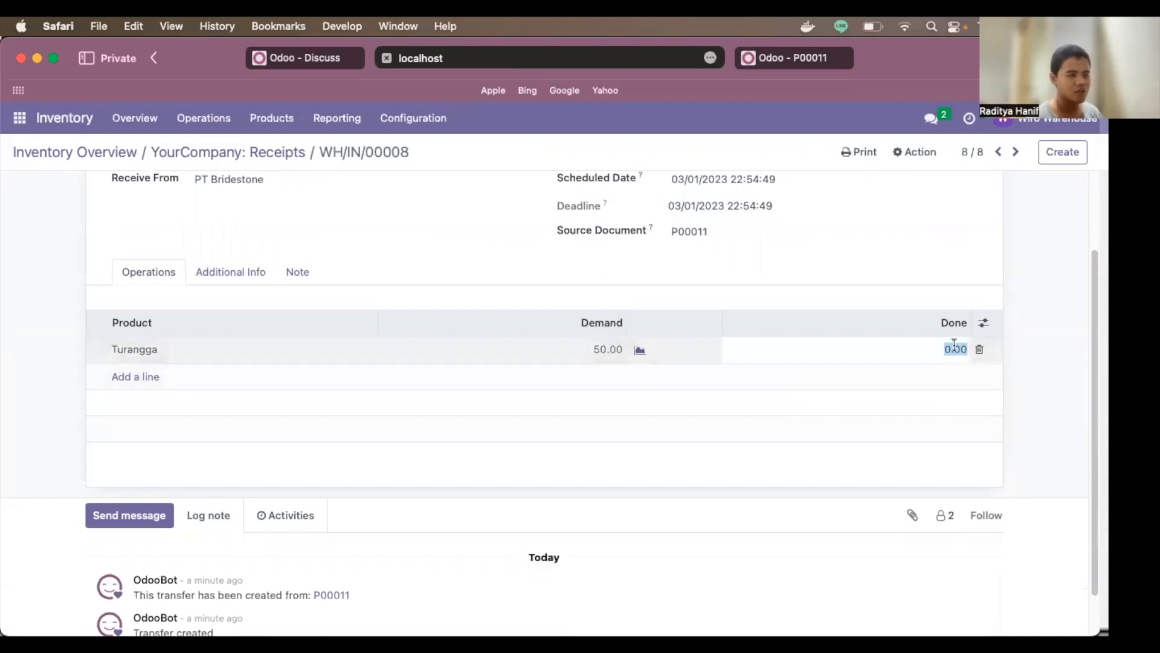
{"action": "type", "text": "50"}
{"action": "left_click", "coordinate": [1054, 389]}
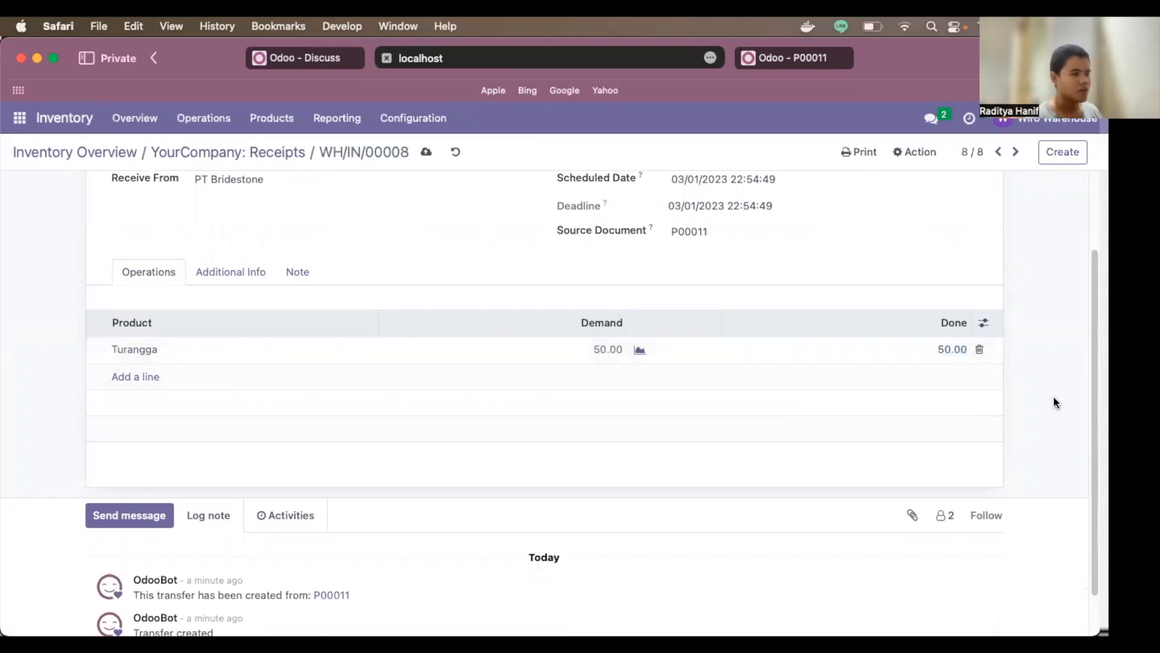
{"action": "scroll", "coordinate": [901, 392], "scroll_direction": "down", "scroll_amount": 2}
{"action": "scroll", "coordinate": [901, 394], "scroll_direction": "up", "scroll_amount": 5}
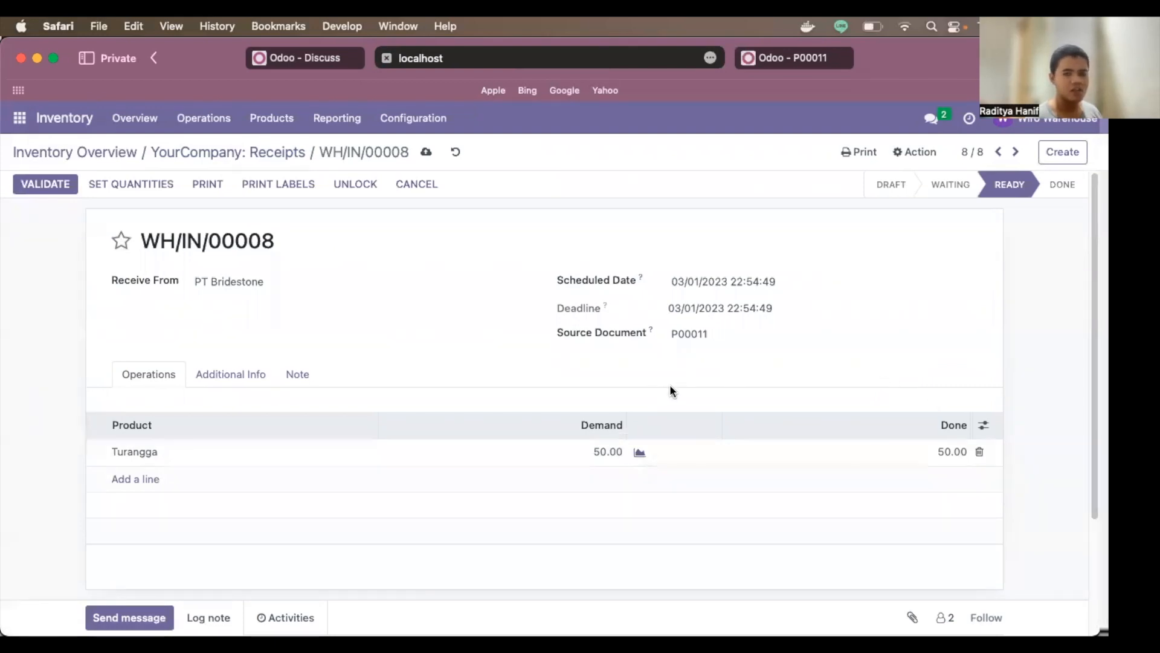
{"action": "left_click", "coordinate": [64, 185]}
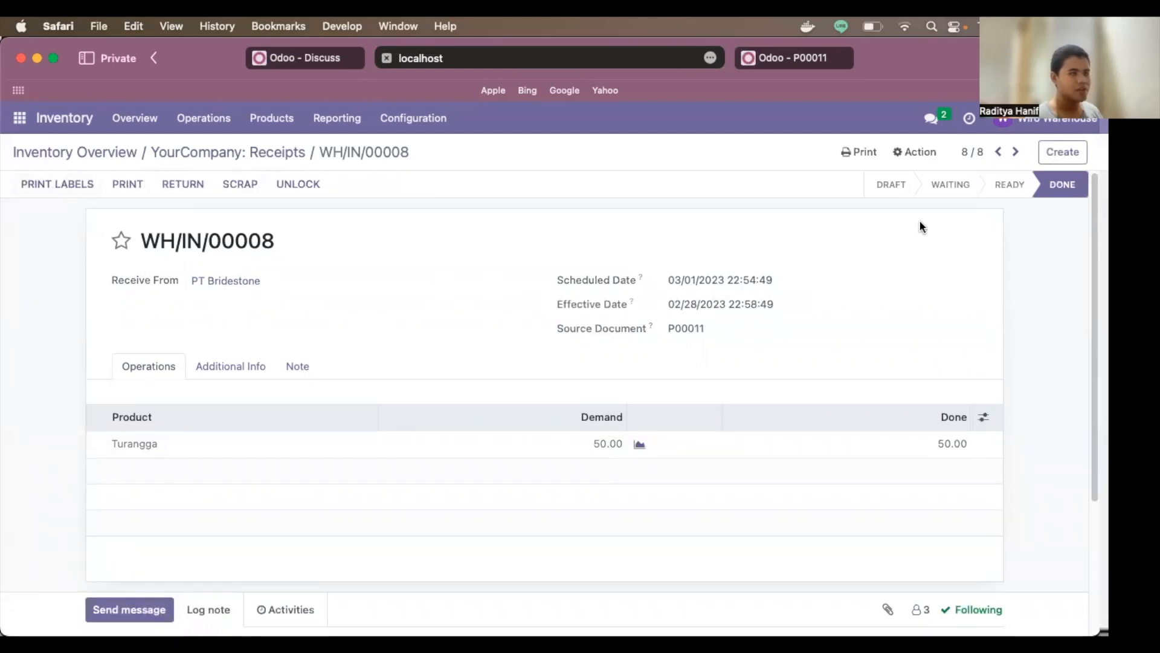
Step: Review the receipt's Done status and switch to another user's Discuss session
{"action": "mouse_move", "coordinate": [906, 191]}
{"action": "double_click", "coordinate": [934, 184]}
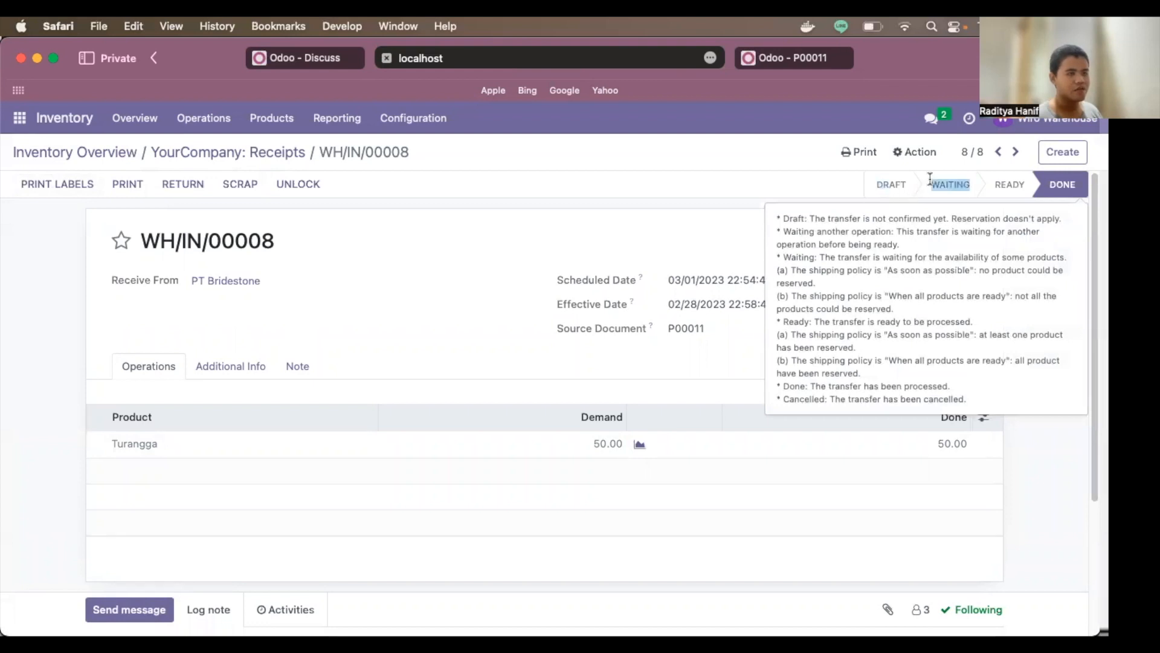
{"action": "left_click_drag", "start_coordinate": [995, 186], "coordinate": [1004, 186]}
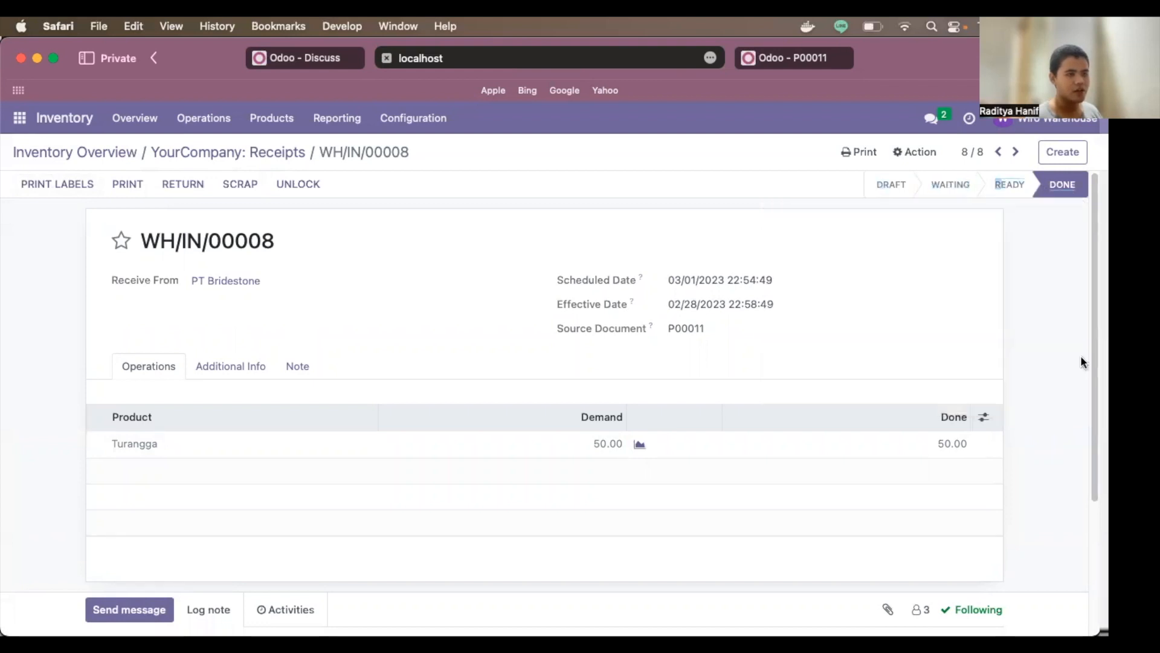
{"action": "scroll", "coordinate": [1034, 399], "scroll_direction": "down", "scroll_amount": 3}
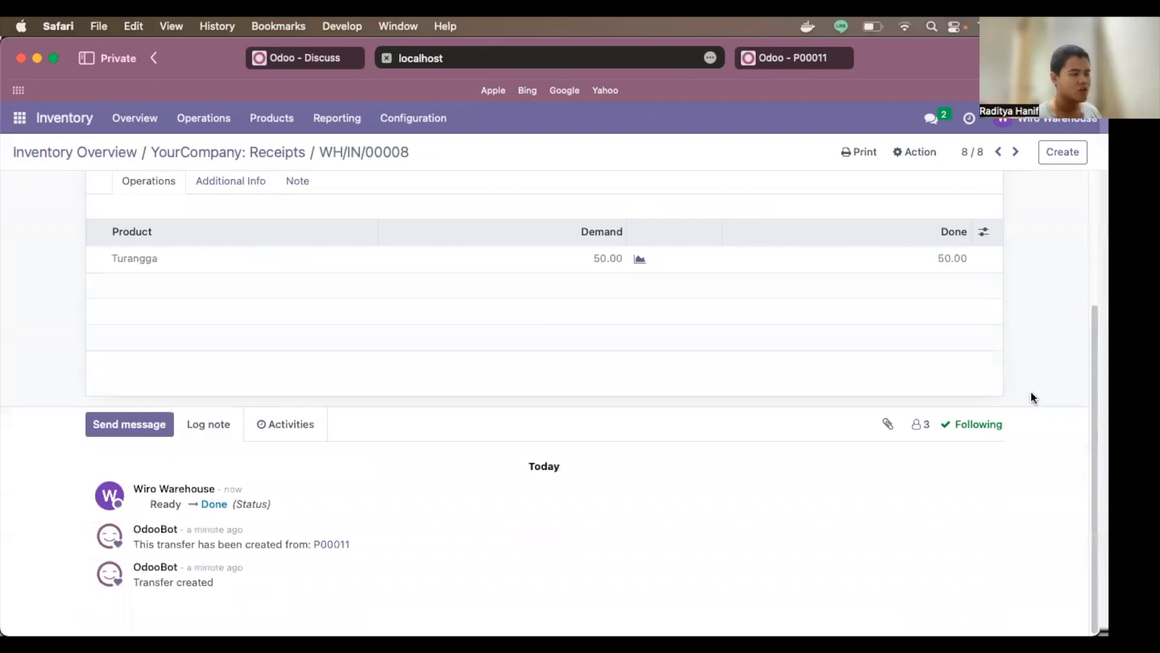
{"action": "scroll", "coordinate": [1029, 347], "scroll_direction": "up", "scroll_amount": 3}
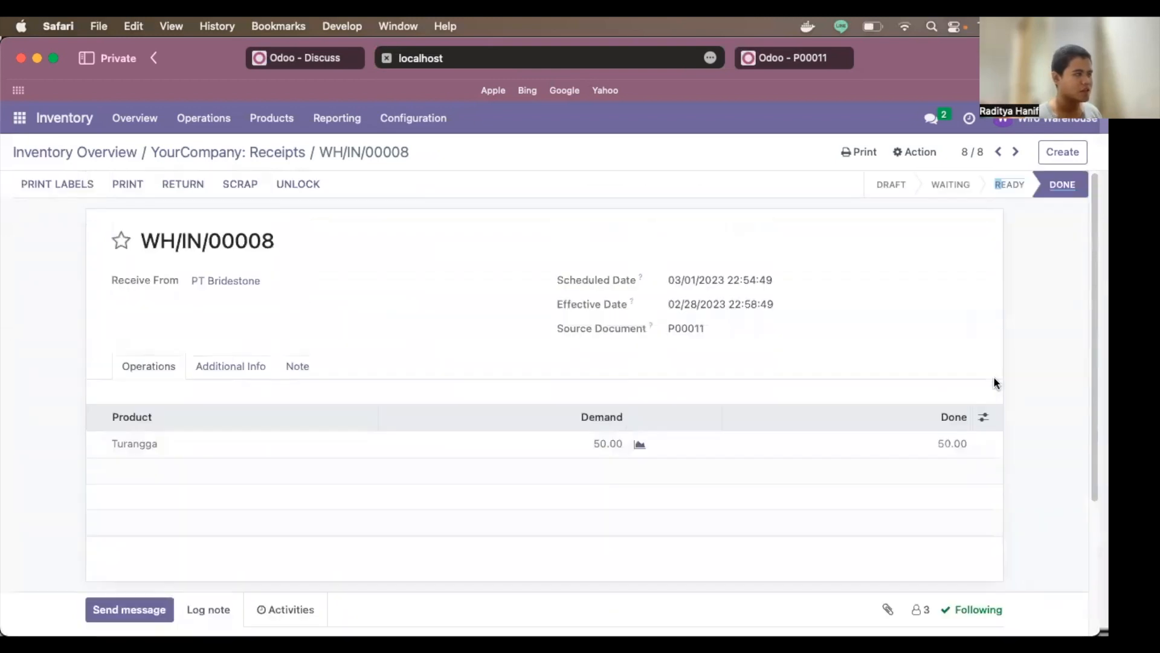
{"action": "left_click", "coordinate": [323, 57]}
Step: Review purchase order P00011 and create its draft vendor bill for 50 Turangga, Rp 75,000,000.00
{"action": "left_click", "coordinate": [789, 57]}
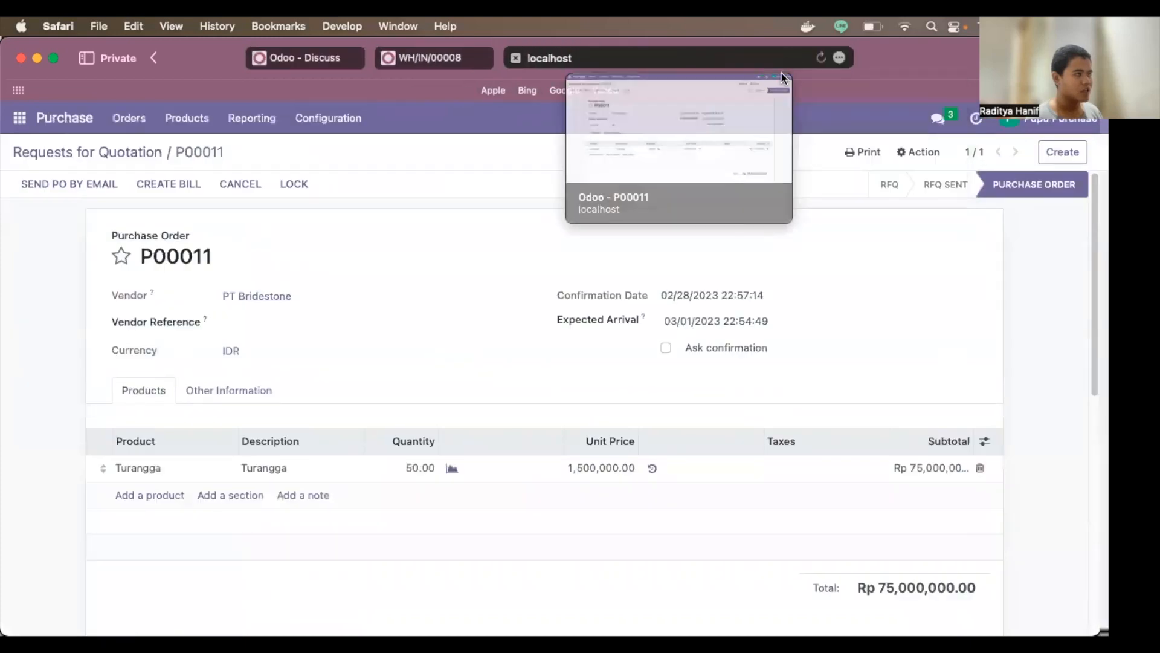
{"action": "scroll", "coordinate": [719, 302], "scroll_direction": "down", "scroll_amount": 6}
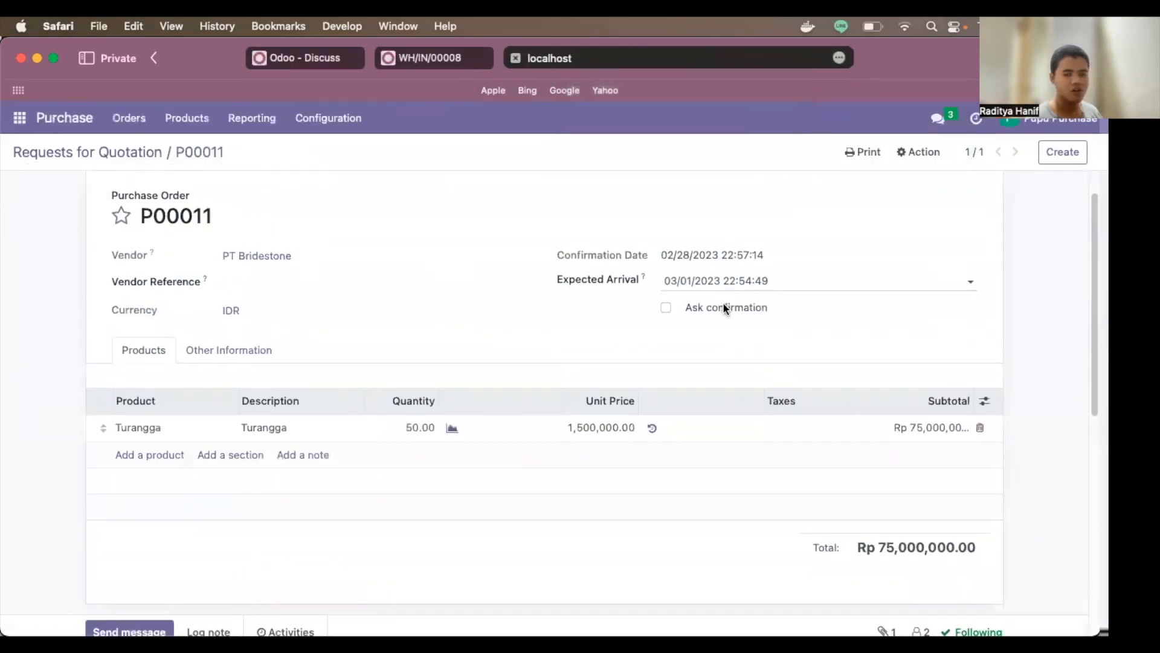
{"action": "scroll", "coordinate": [723, 305], "scroll_direction": "up", "scroll_amount": 1}
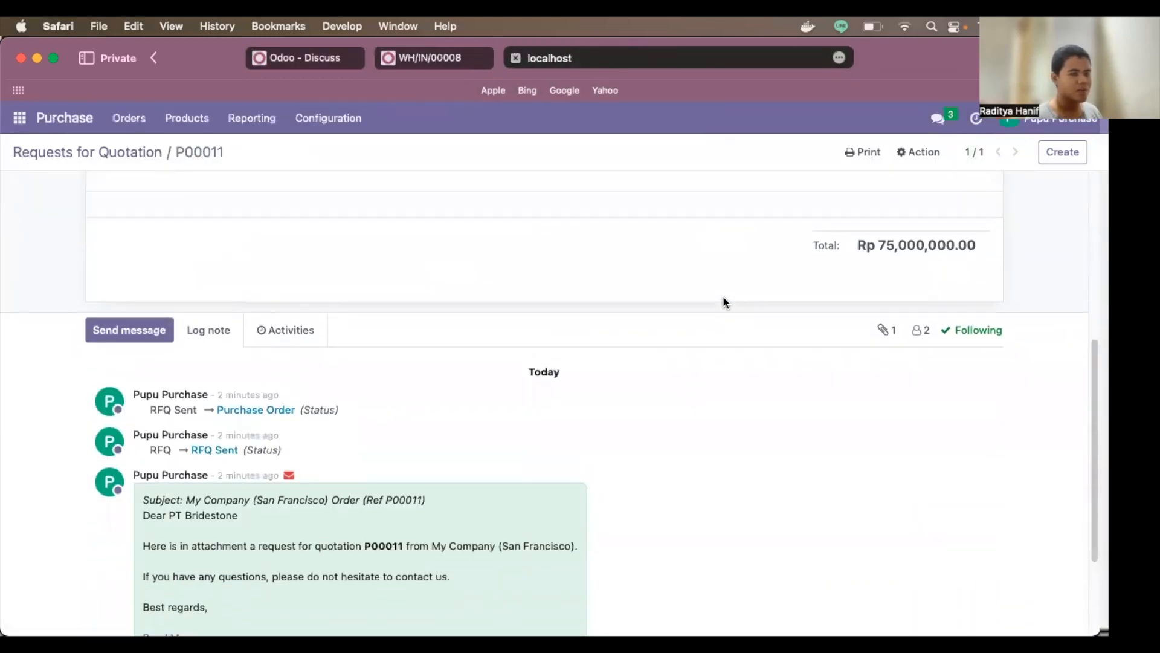
{"action": "scroll", "coordinate": [724, 296], "scroll_direction": "down", "scroll_amount": 4}
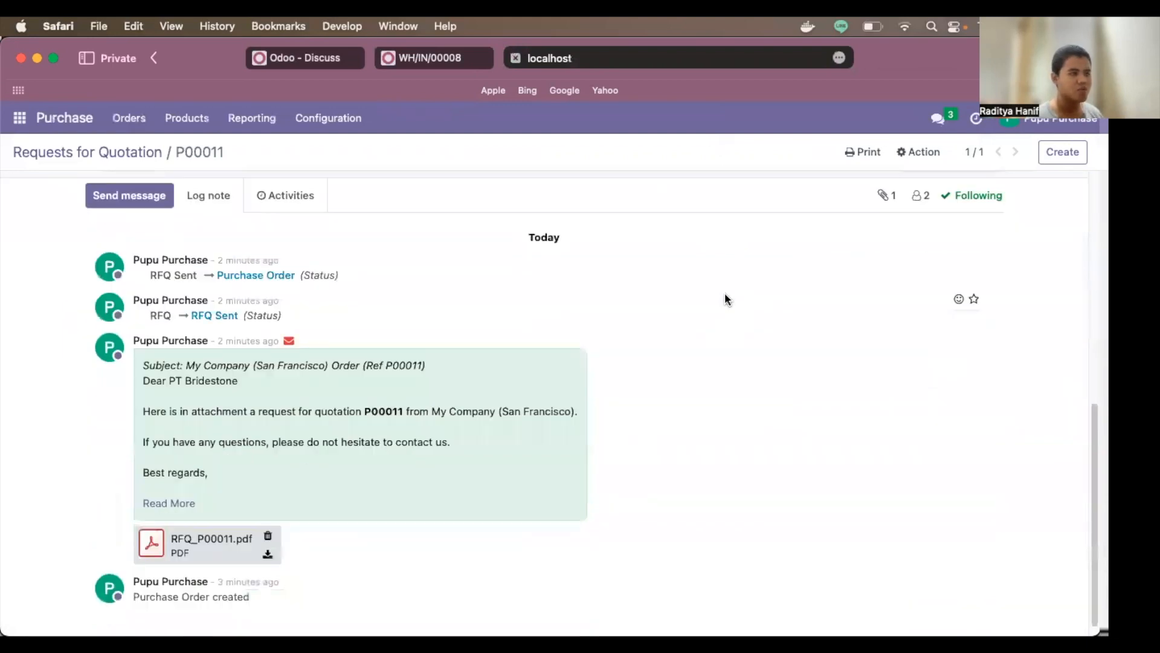
{"action": "scroll", "coordinate": [724, 293], "scroll_direction": "up", "scroll_amount": 9}
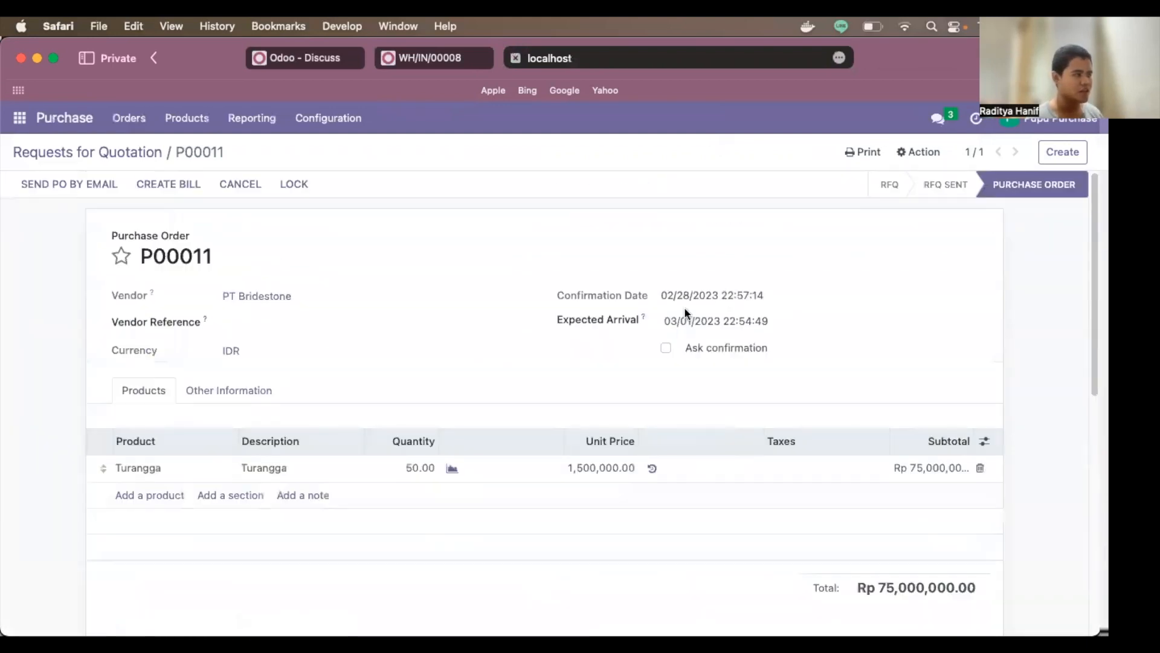
{"action": "left_click", "coordinate": [184, 192]}
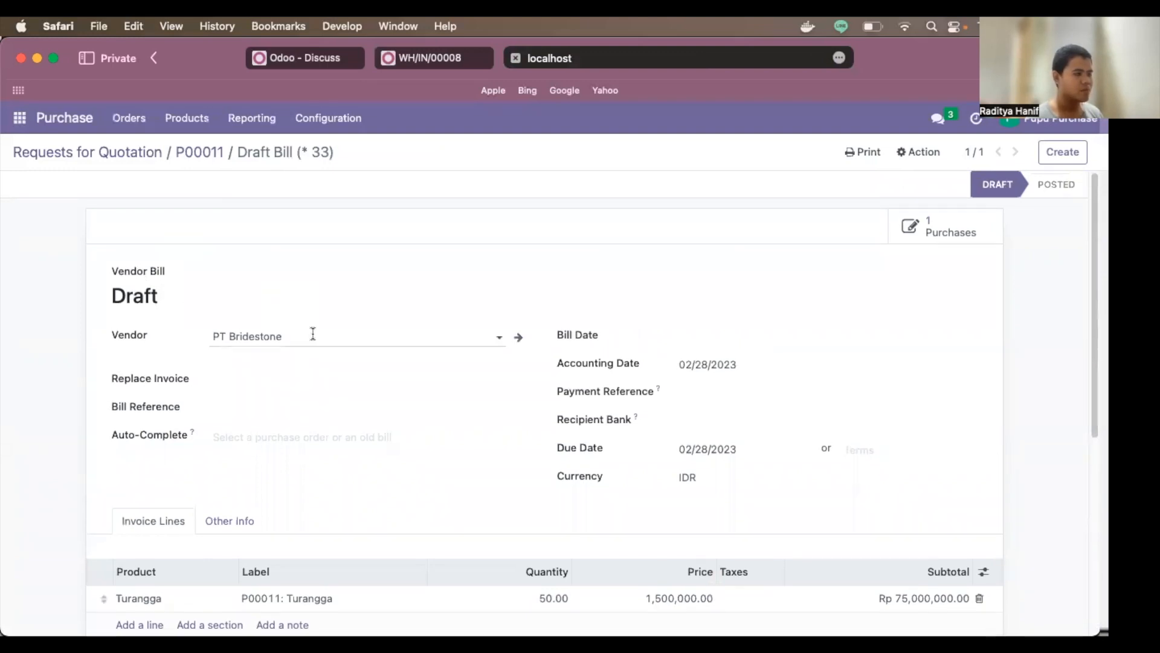
{"action": "scroll", "coordinate": [322, 323], "scroll_direction": "down", "scroll_amount": 3}
{"action": "scroll", "coordinate": [319, 388], "scroll_direction": "down", "scroll_amount": 4}
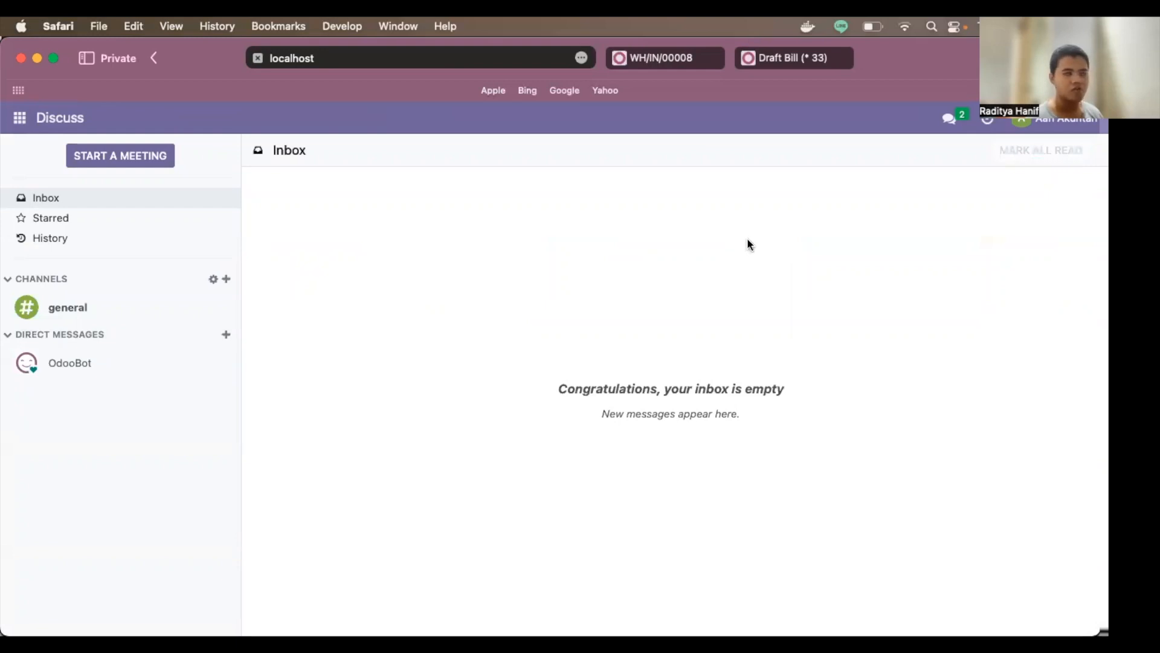
Step: Open Invoicing's Vendors > Bills list showing PT Bridestone's Draft, Not Paid bill
{"action": "left_click", "coordinate": [19, 117]}
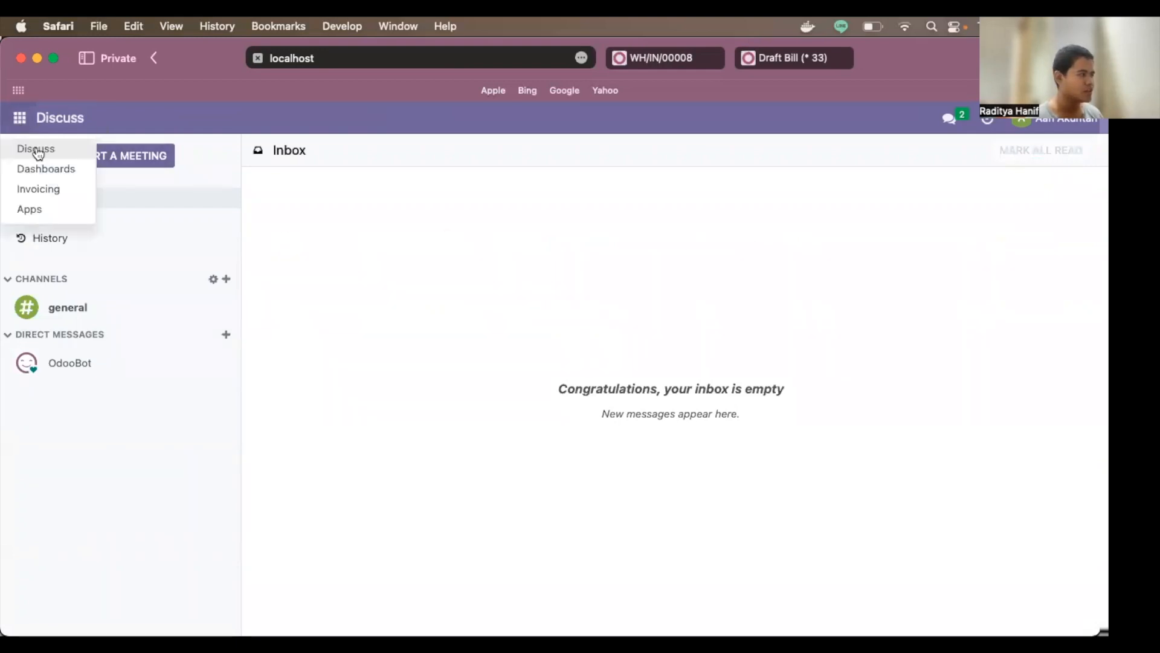
{"action": "left_click", "coordinate": [72, 190]}
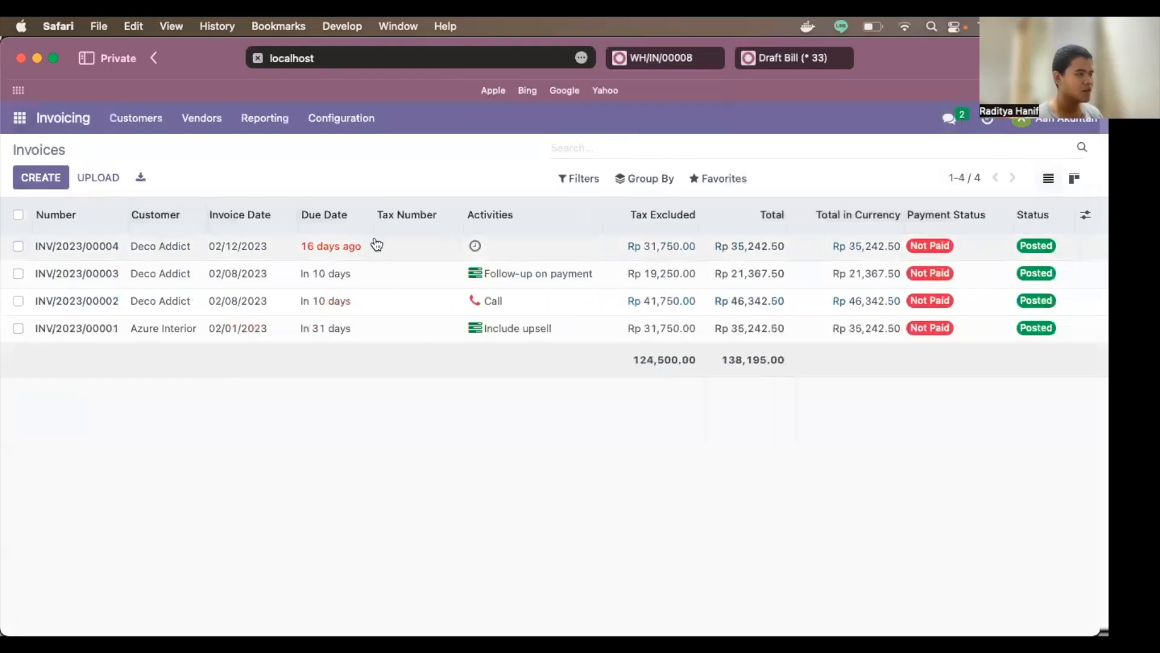
{"action": "left_click", "coordinate": [199, 124]}
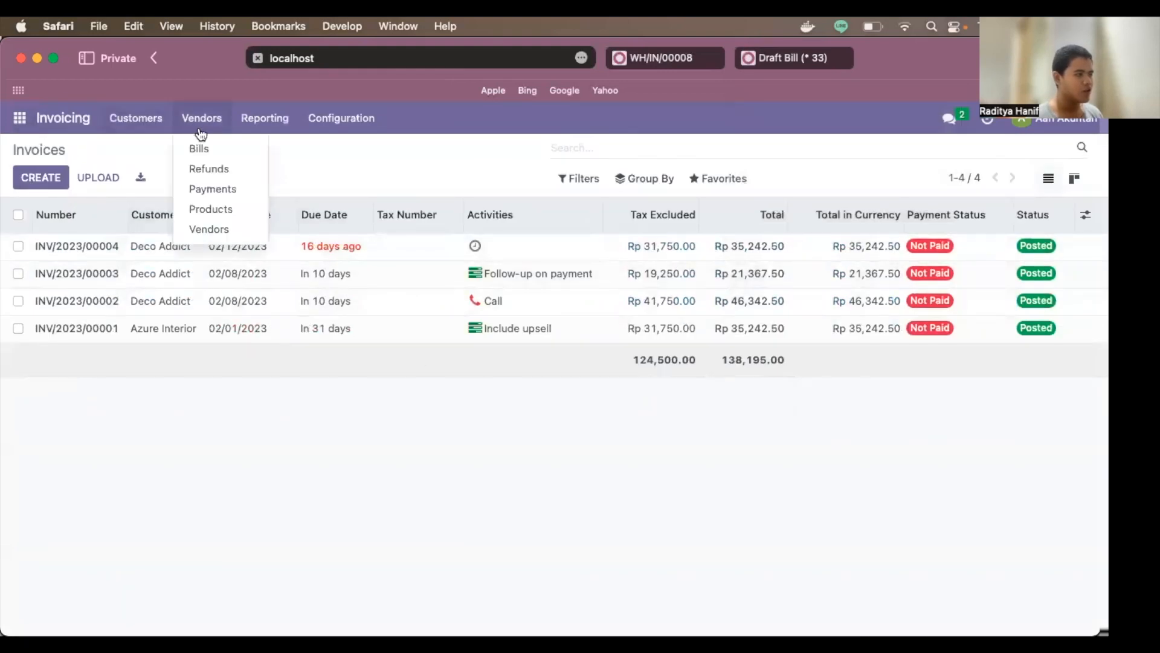
{"action": "left_click", "coordinate": [208, 148]}
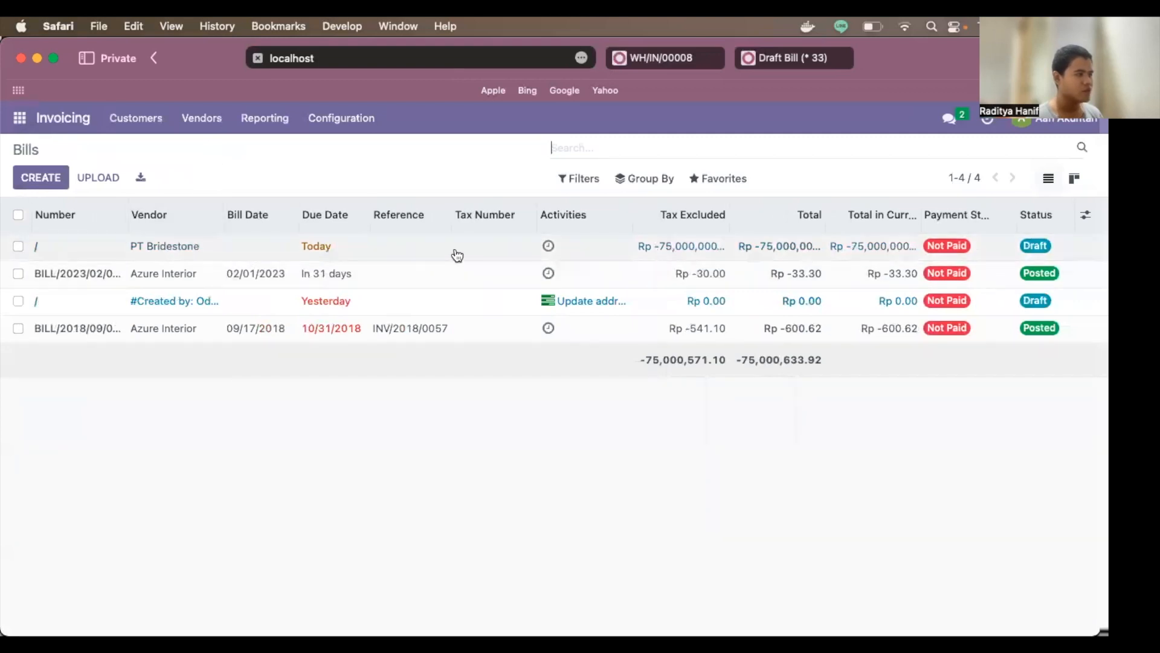
Step: Open PT Bridestone's draft bill and try confirming it, triggering the missing Bill Date error
{"action": "left_click", "coordinate": [1041, 252]}
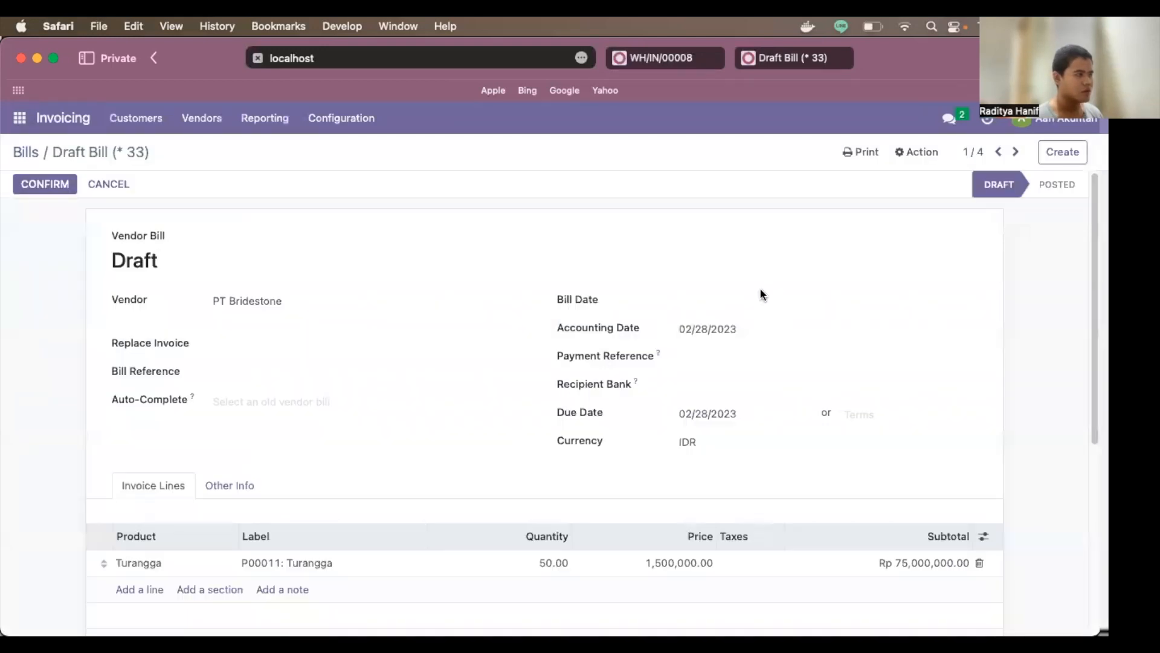
{"action": "scroll", "coordinate": [760, 290], "scroll_direction": "down", "scroll_amount": 5}
{"action": "scroll", "coordinate": [756, 287], "scroll_direction": "up", "scroll_amount": 5}
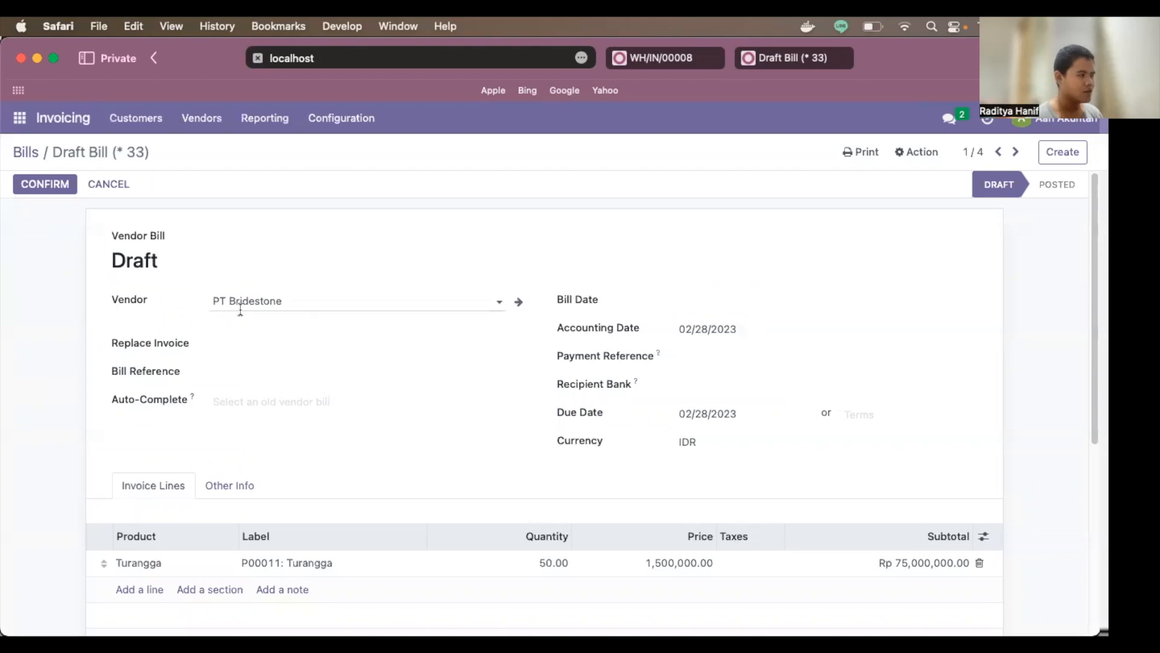
{"action": "scroll", "coordinate": [232, 323], "scroll_direction": "down", "scroll_amount": 5}
{"action": "scroll", "coordinate": [235, 339], "scroll_direction": "down", "scroll_amount": 1}
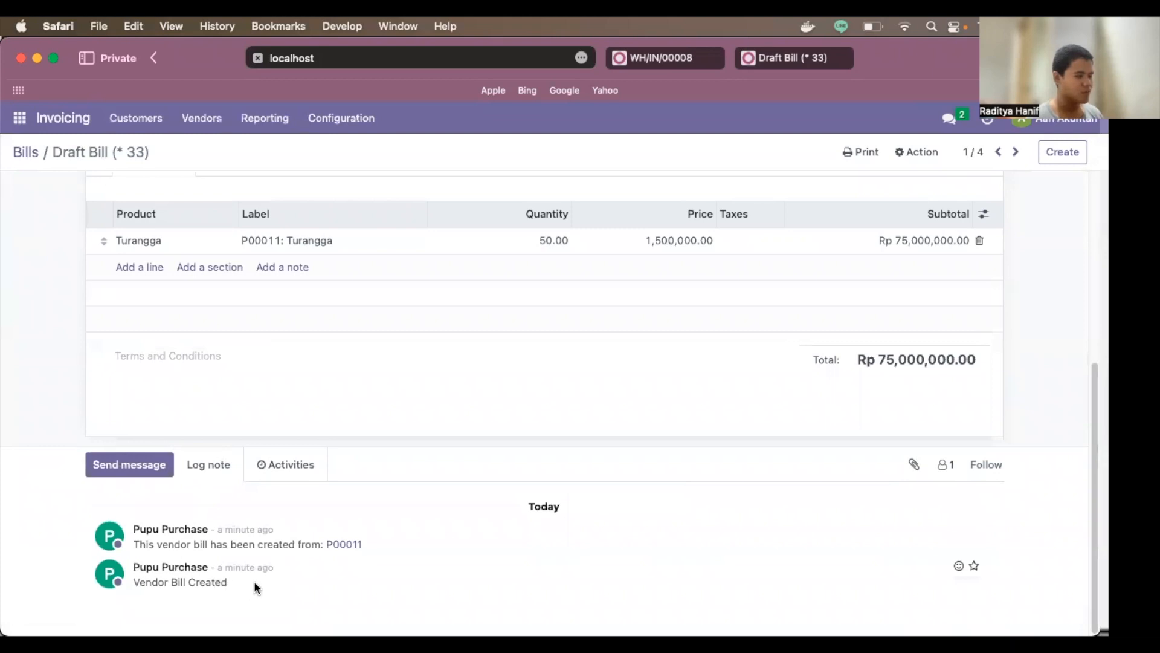
{"action": "scroll", "coordinate": [277, 490], "scroll_direction": "up", "scroll_amount": 6}
{"action": "scroll", "coordinate": [466, 349], "scroll_direction": "down", "scroll_amount": 5}
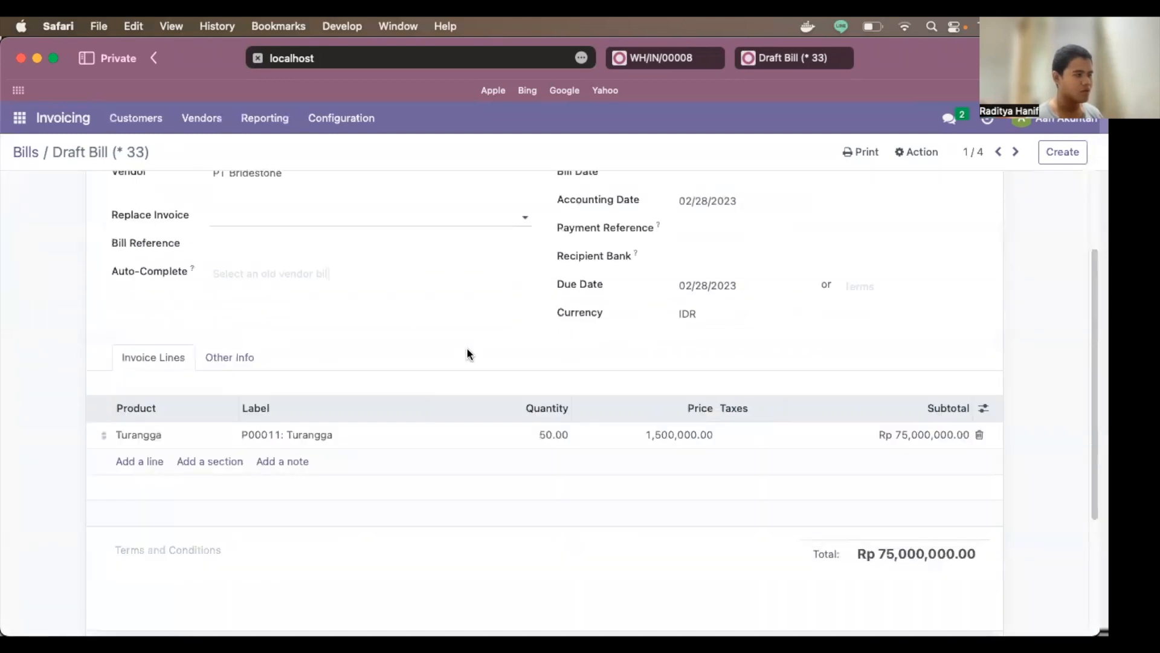
{"action": "scroll", "coordinate": [518, 338], "scroll_direction": "up", "scroll_amount": 5}
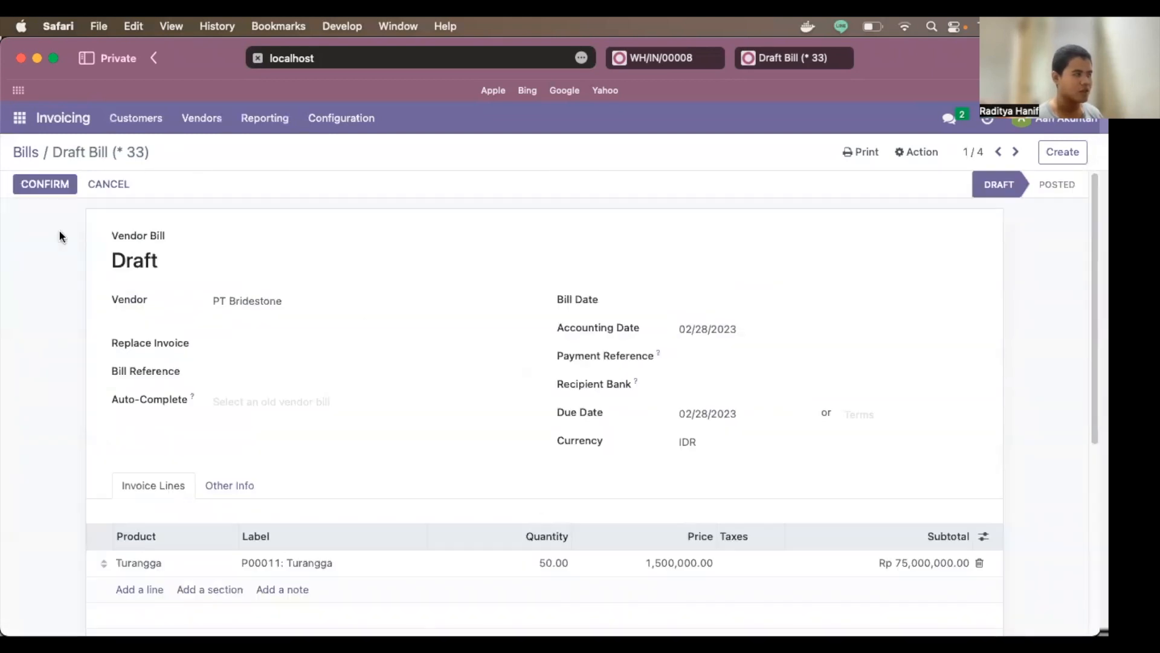
{"action": "left_click", "coordinate": [57, 191]}
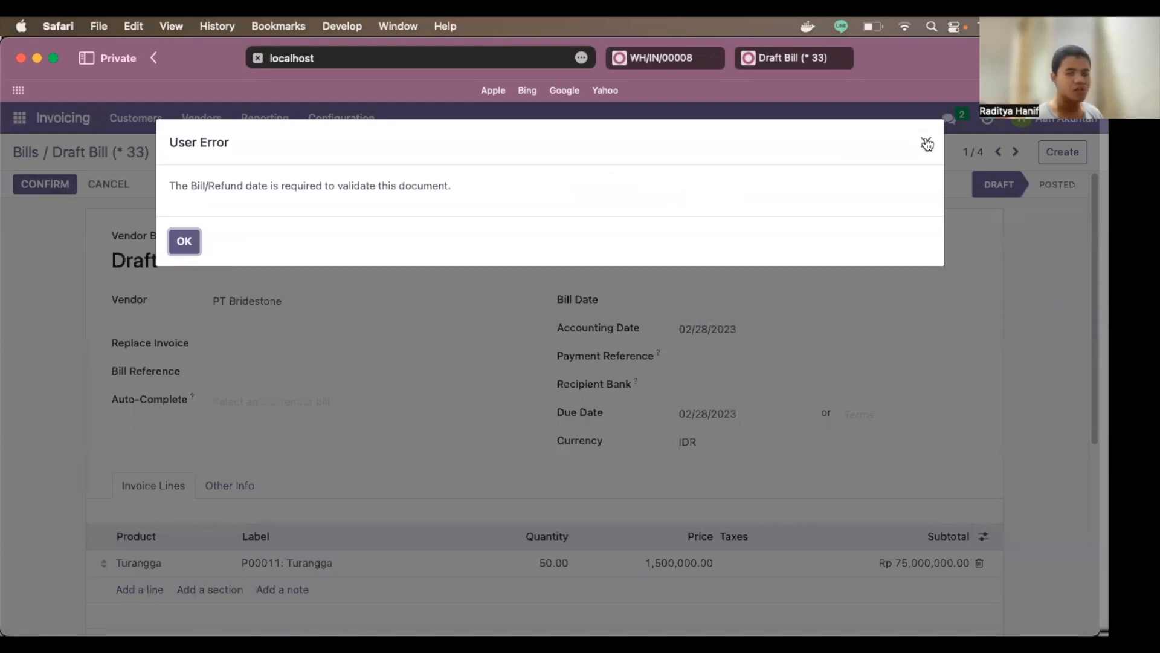
Step: Set the bill date to 02/28/2023 and post the bill as BILL/2023/02/0002
{"action": "left_click", "coordinate": [926, 143]}
{"action": "left_click", "coordinate": [712, 304]}
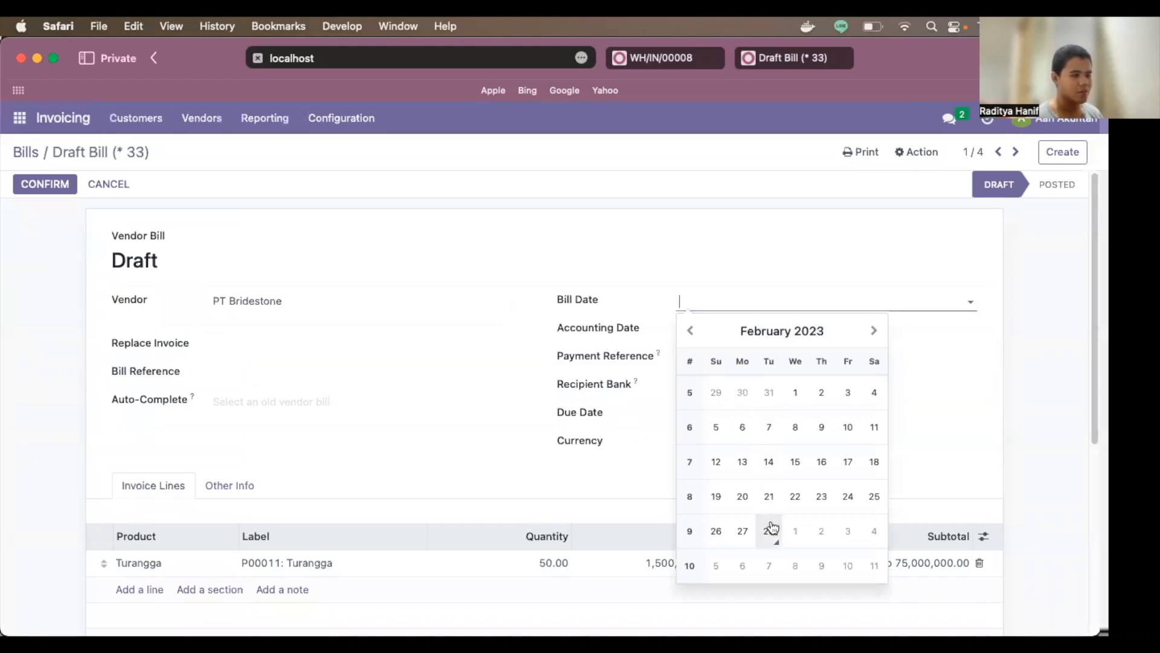
{"action": "left_click", "coordinate": [769, 530]}
{"action": "left_click", "coordinate": [52, 181]}
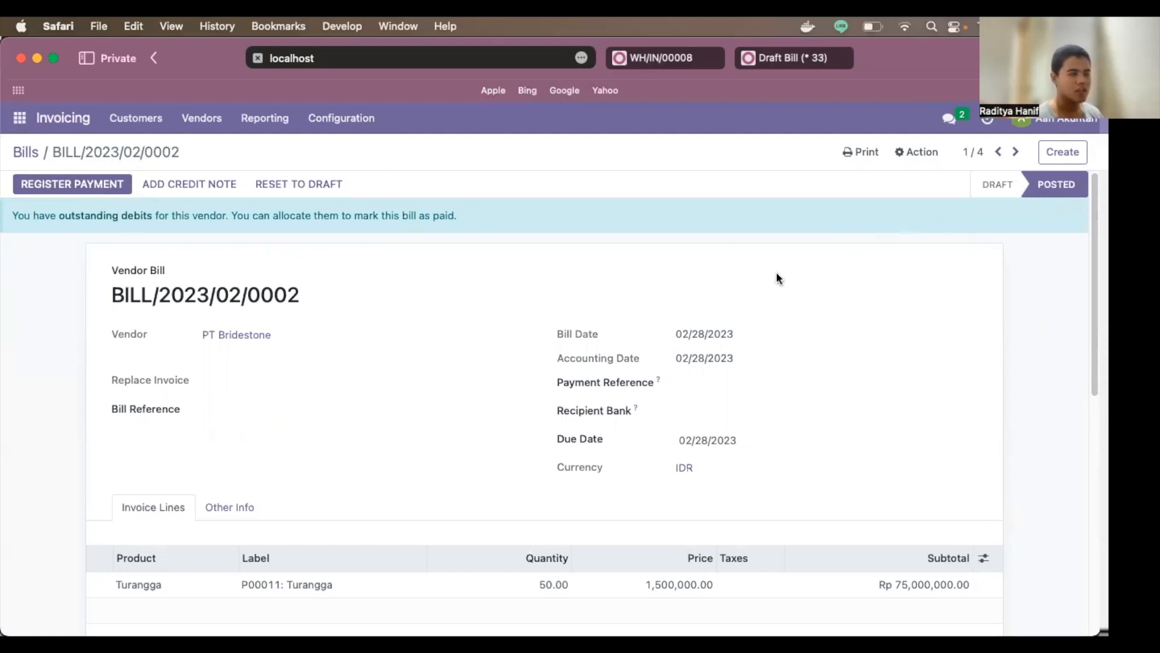
{"action": "scroll", "coordinate": [776, 271], "scroll_direction": "down", "scroll_amount": 10}
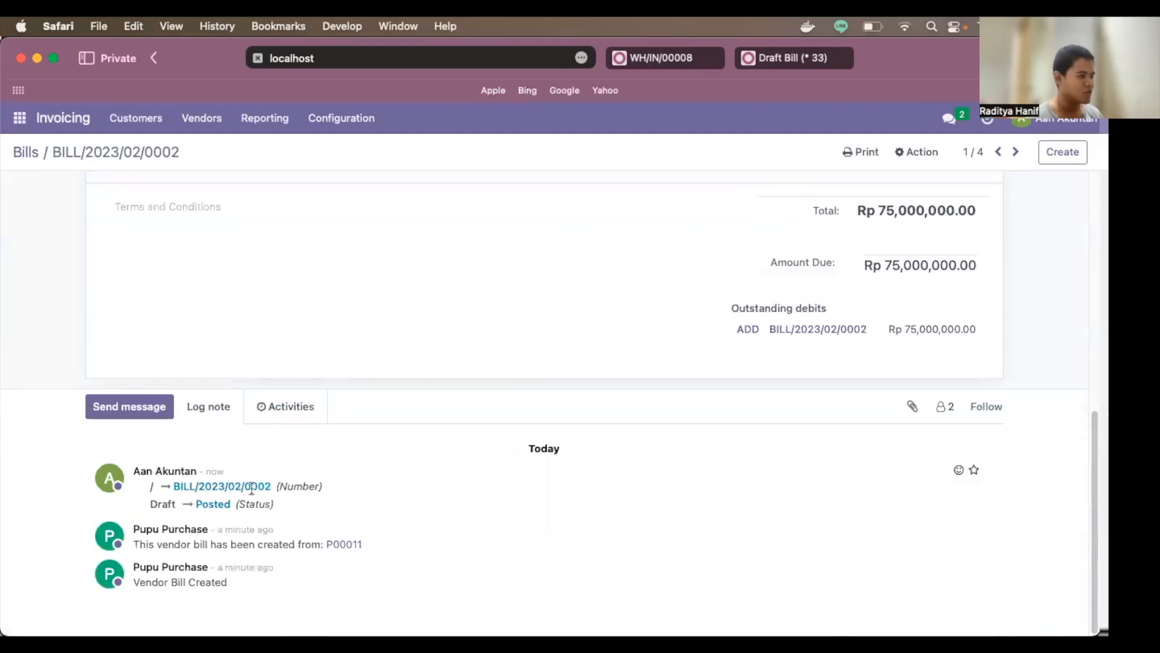
{"action": "left_click_drag", "start_coordinate": [142, 506], "coordinate": [190, 506]}
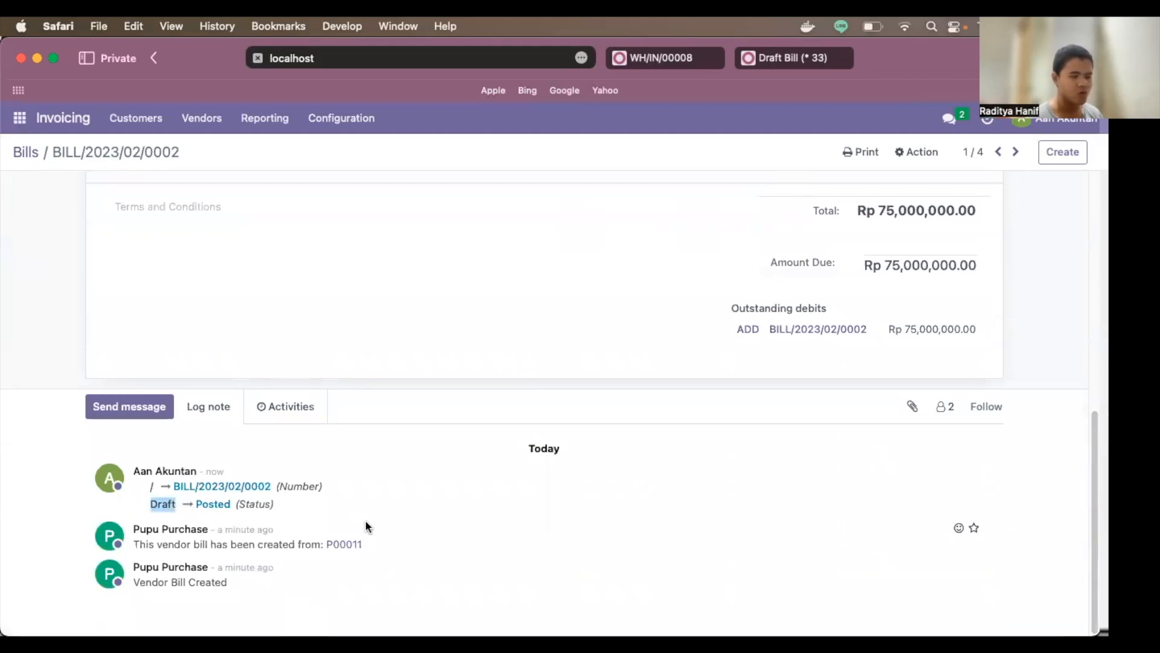
{"action": "scroll", "coordinate": [197, 508], "scroll_direction": "up", "scroll_amount": 10}
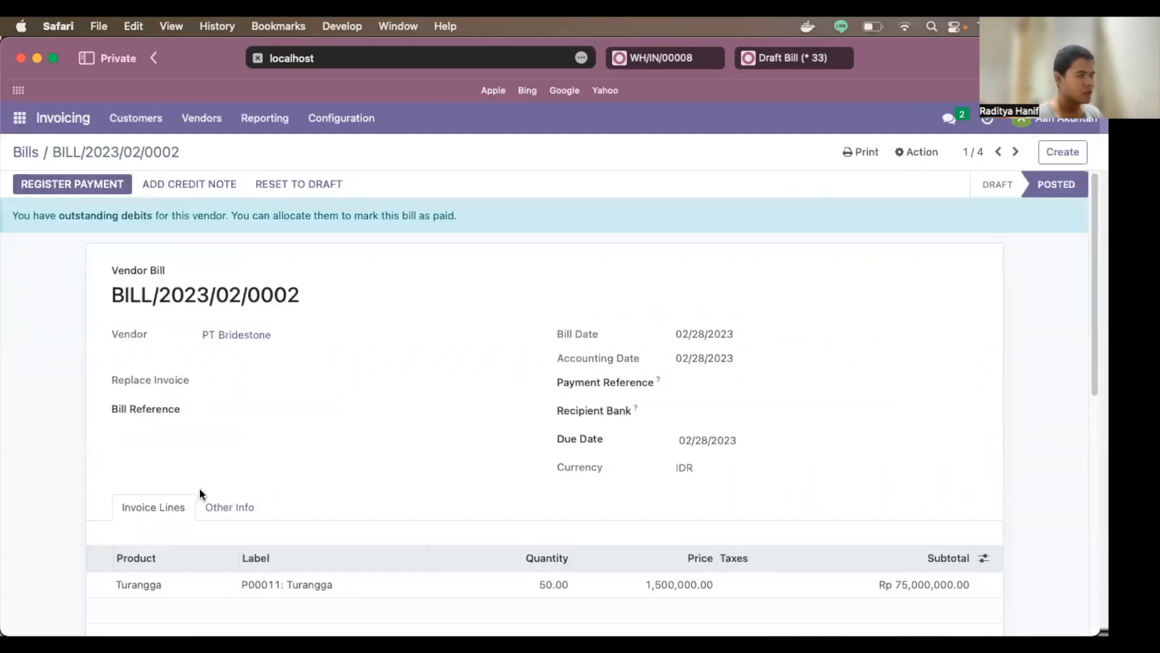
Step: Register a Rp 75,000,000.00 Bank payment dated 02/28/2023 for BILL/2023/02/0002
{"action": "left_click", "coordinate": [105, 191]}
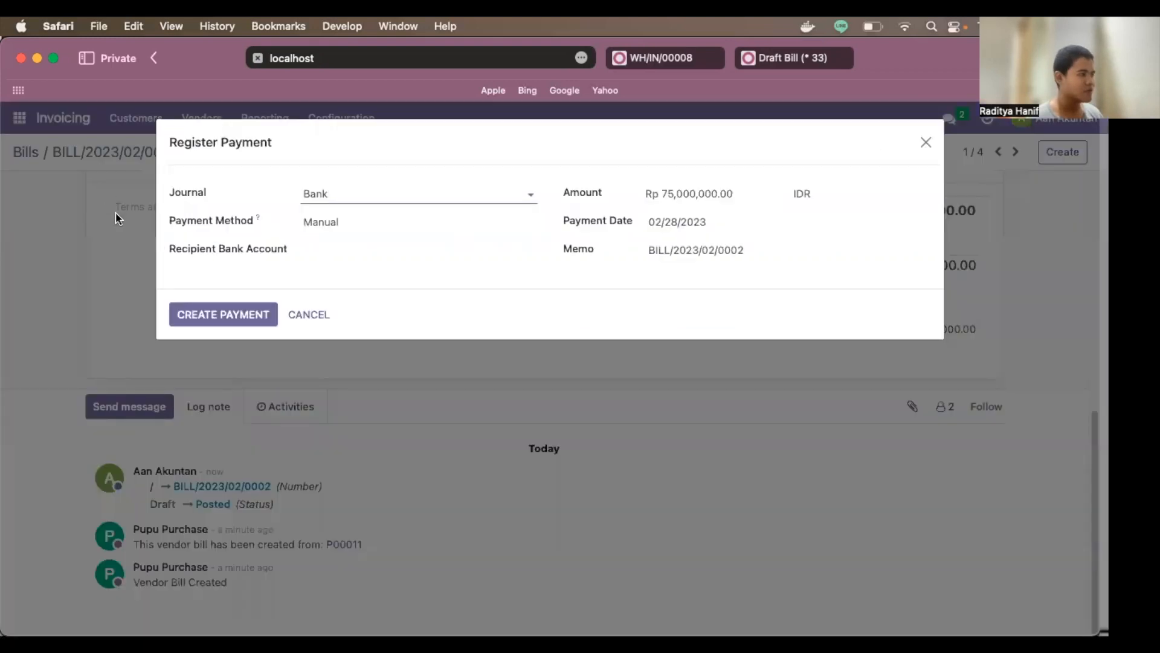
{"action": "left_click", "coordinate": [353, 146]}
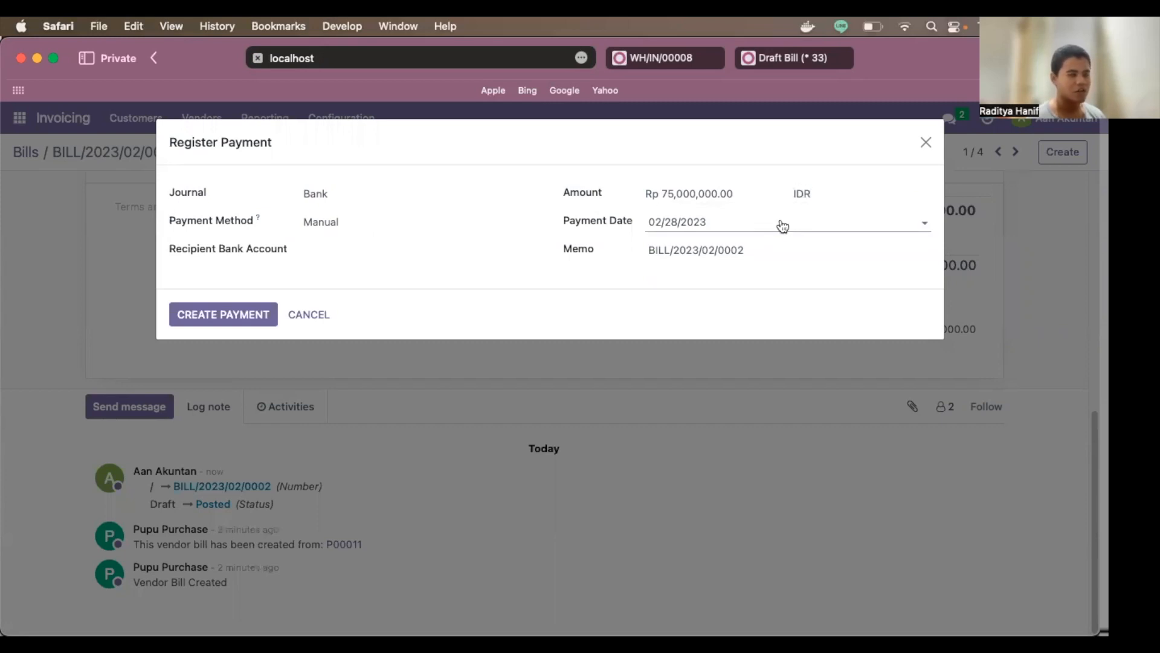
{"action": "left_click", "coordinate": [227, 316]}
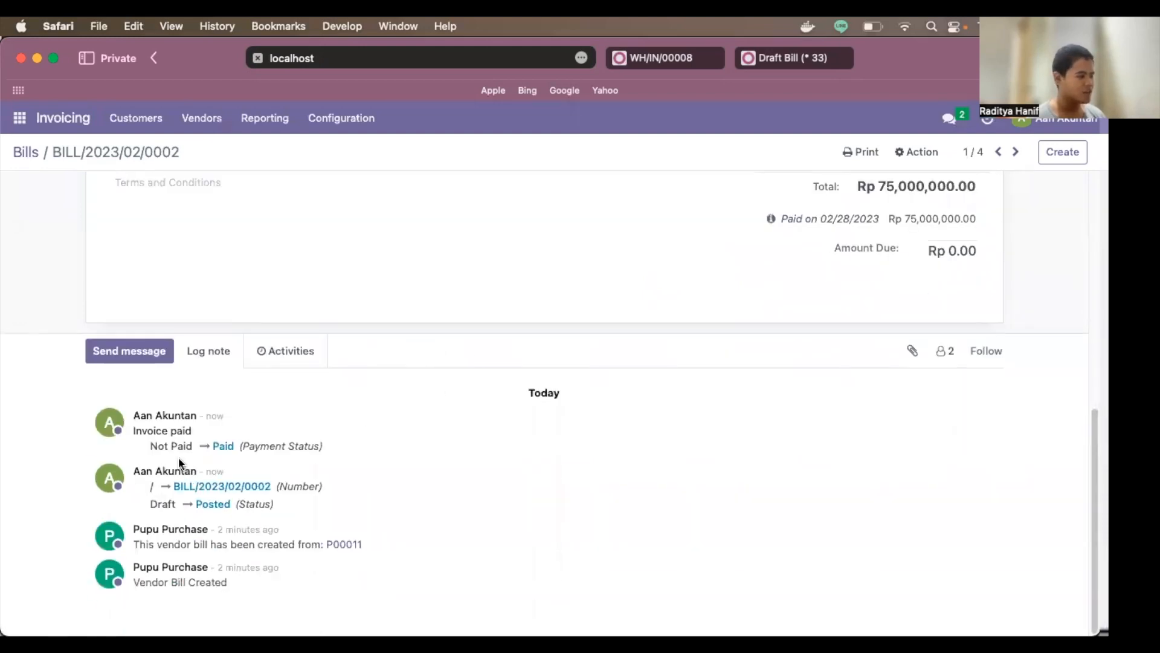
Step: Check the PAID ribbon, then go back to the purchasing user's copy of the P00011 bill
{"action": "left_click_drag", "start_coordinate": [155, 443], "coordinate": [192, 446]}
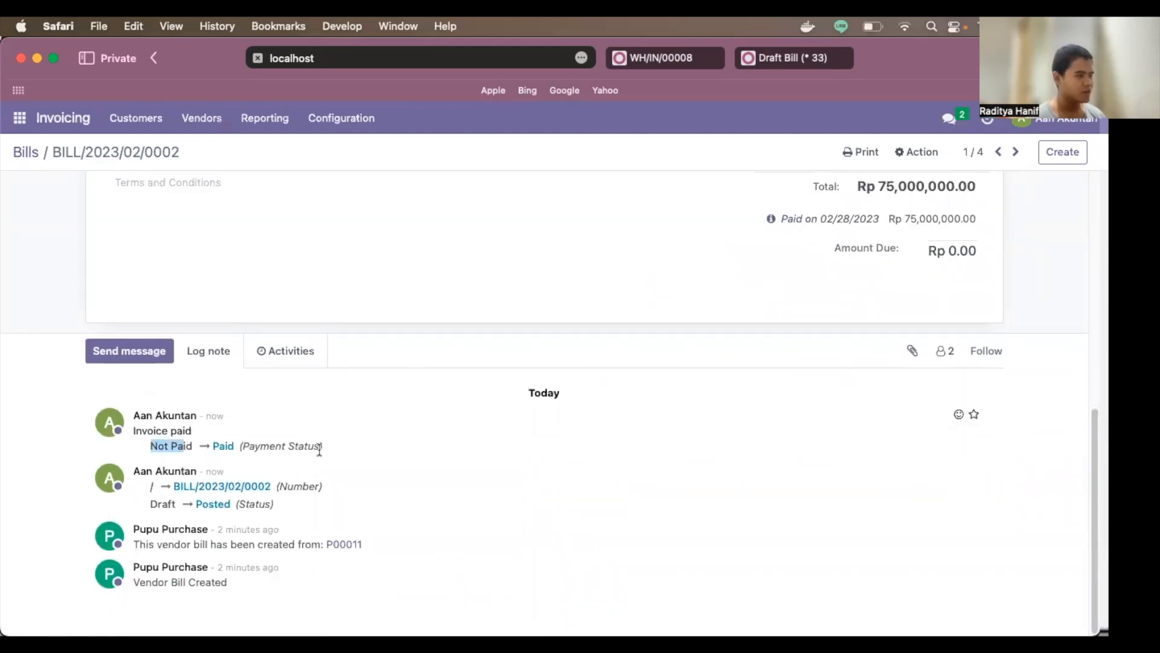
{"action": "scroll", "coordinate": [314, 450], "scroll_direction": "up", "scroll_amount": 10}
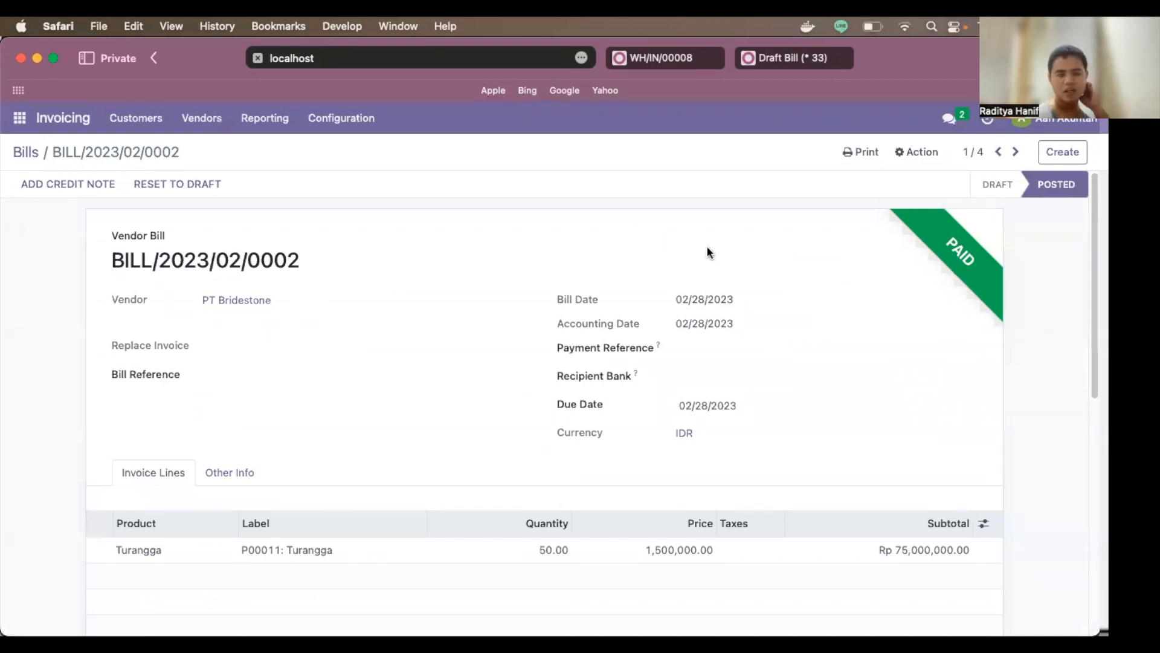
{"action": "left_click", "coordinate": [786, 58]}
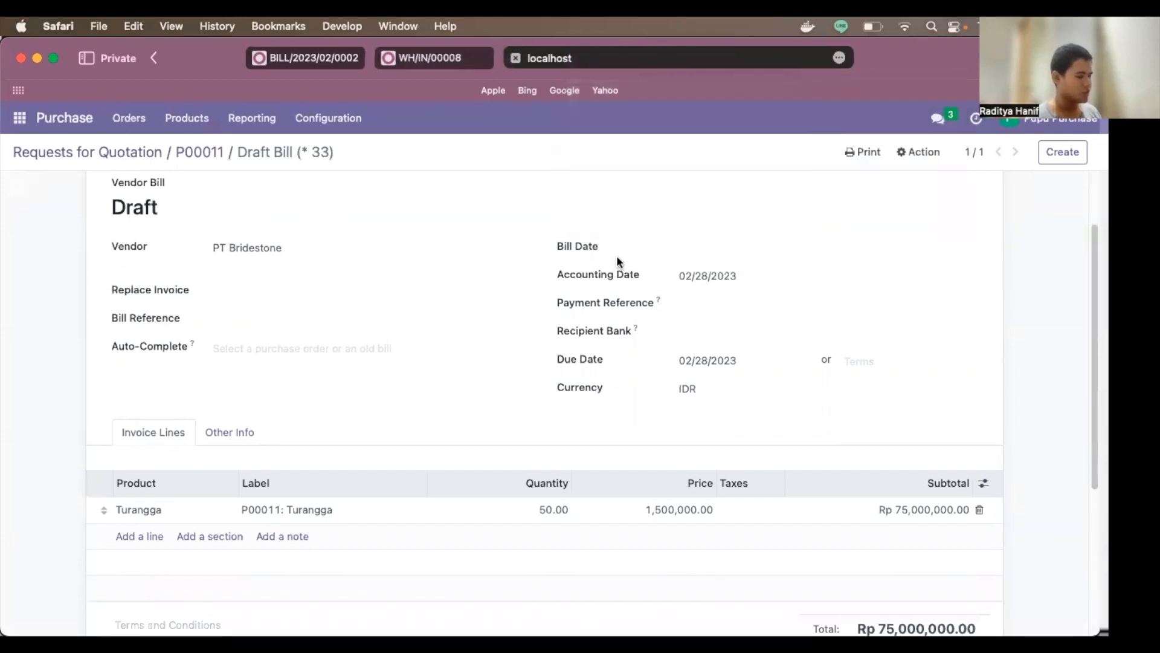